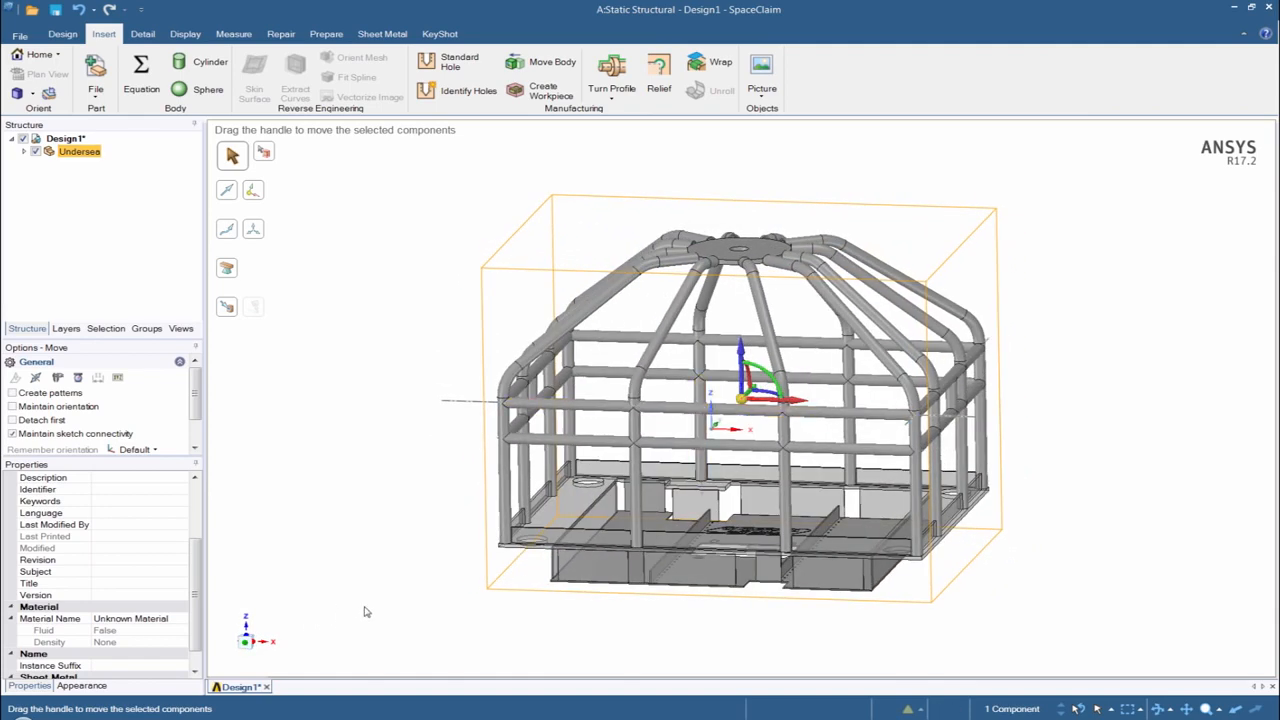
- Hide the tubular cage and round top plate above the base, selecting them together in the front view
{"action": "middle_click_drag", "start_coordinate": [598, 500], "coordinate": [645, 540]}
{"action": "scroll", "coordinate": [800, 553], "scroll_direction": "up", "scroll_amount": 4}
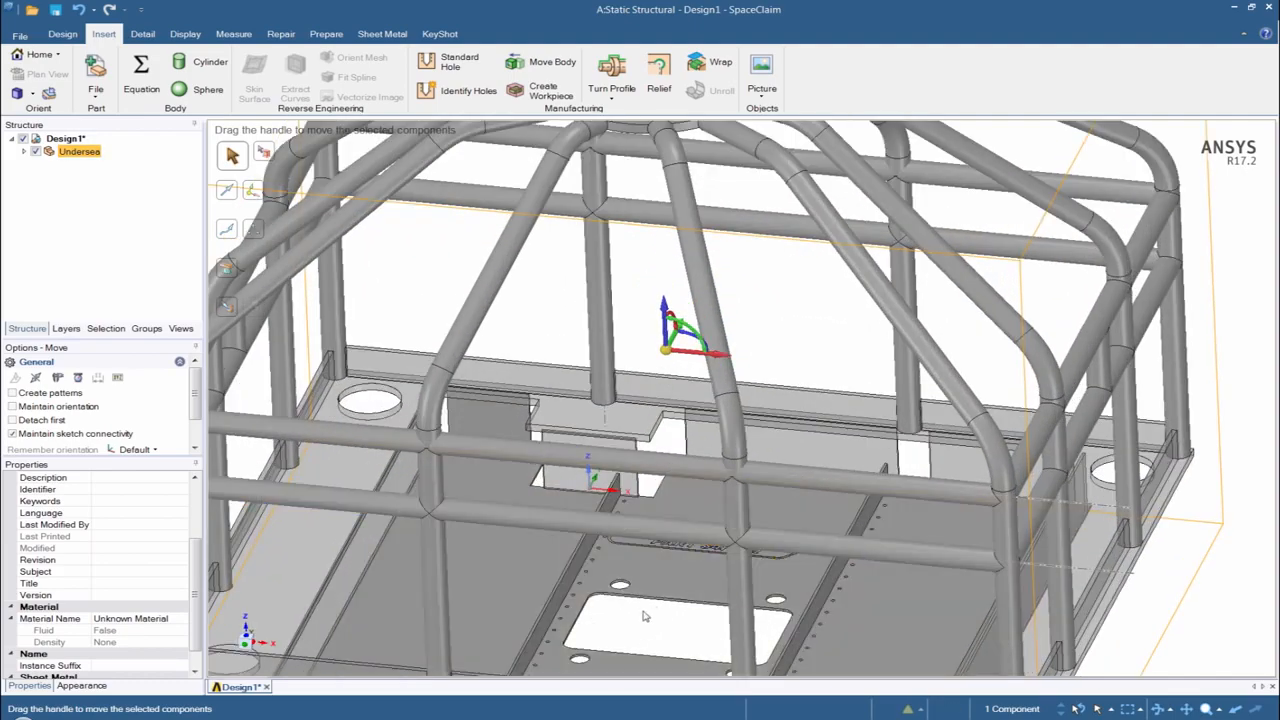
{"action": "middle_click_drag", "start_coordinate": [646, 614], "coordinate": [654, 595]}
{"action": "key", "text": "z"}
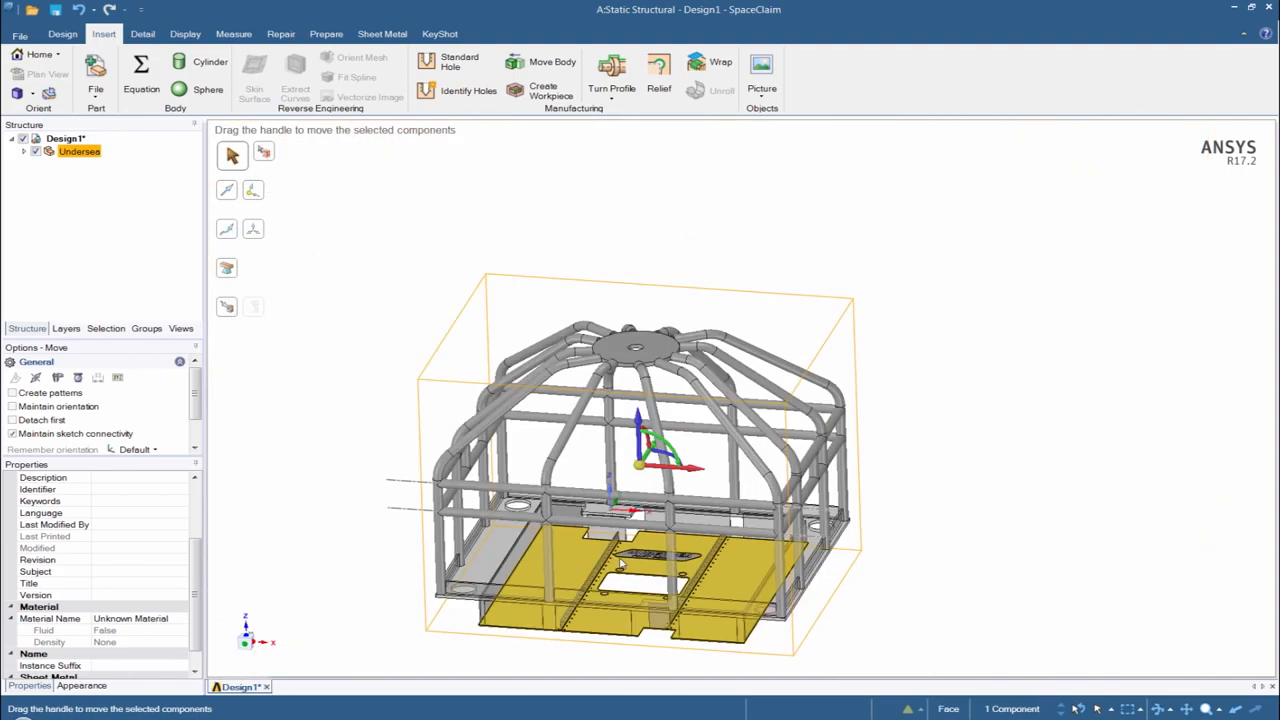
{"action": "left_click", "coordinate": [245, 646]}
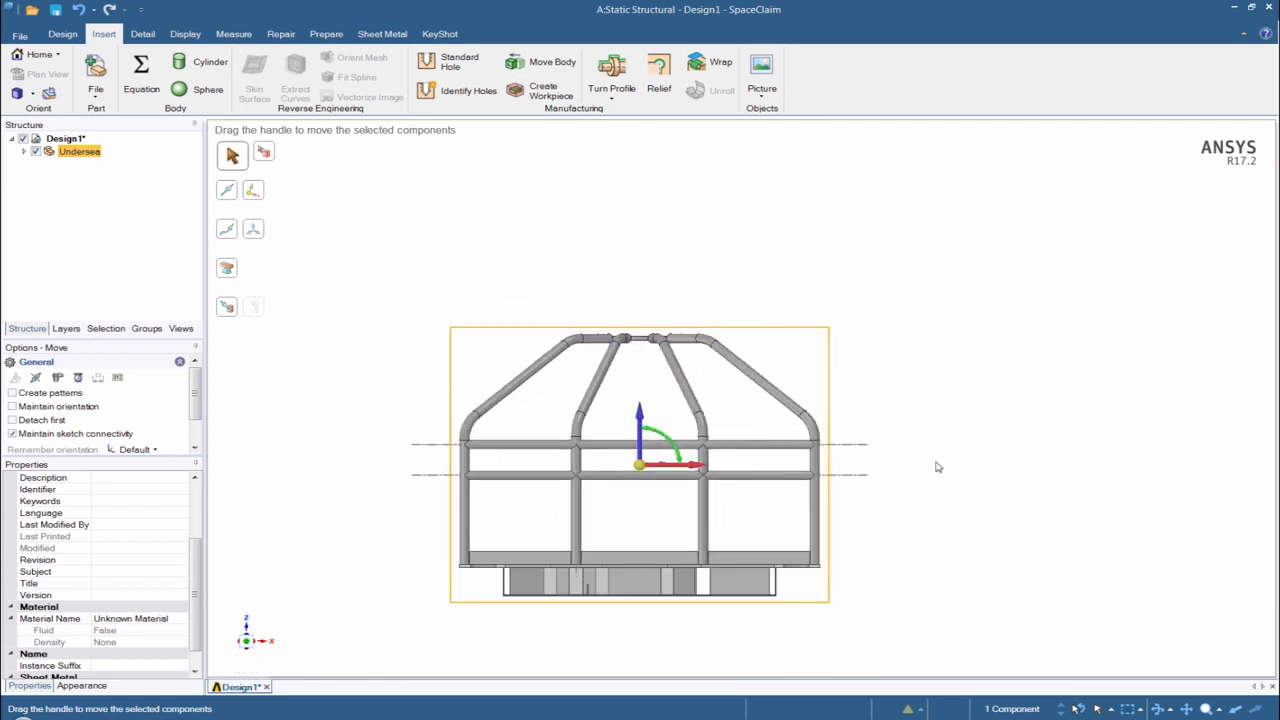
{"action": "left_click_drag", "start_coordinate": [487, 438], "coordinate": [365, 272]}
{"action": "key", "text": "Delete"}
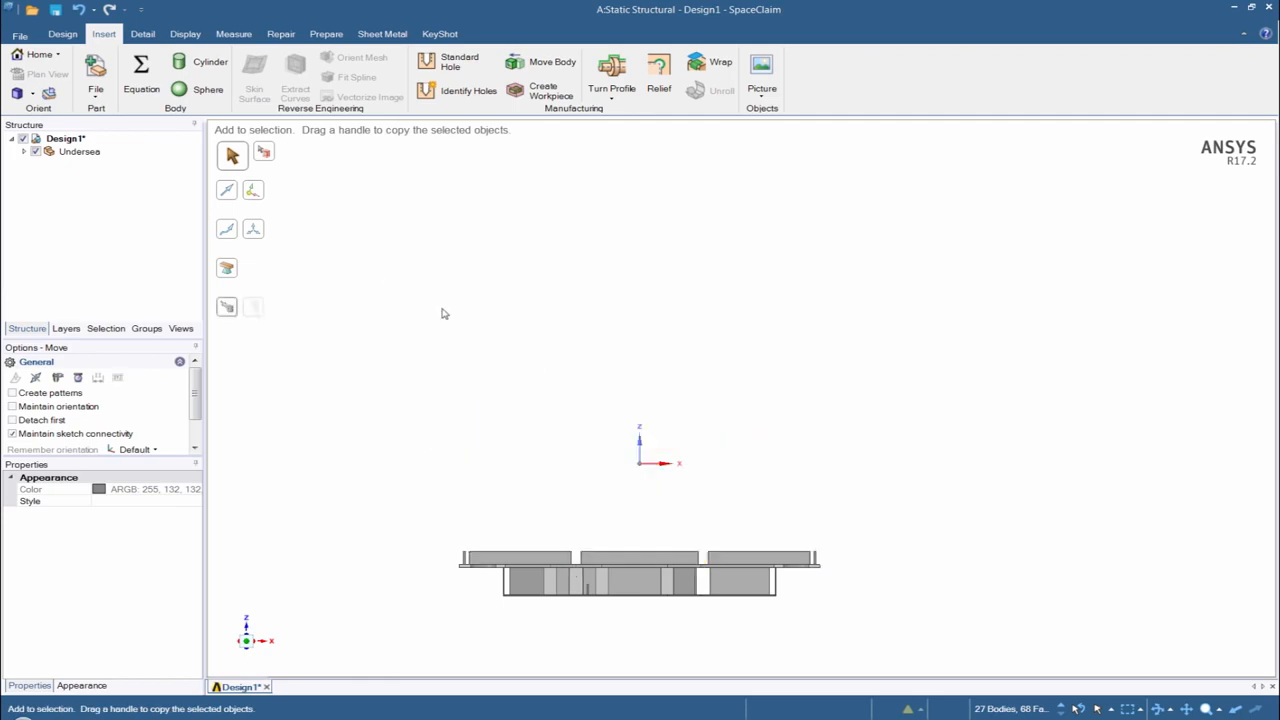
- Select a small bolt hole beside the nameplate, extend the selection to all holes equal to 8.73 mm, and remove them
{"action": "middle_click_drag", "start_coordinate": [706, 470], "coordinate": [692, 595]}
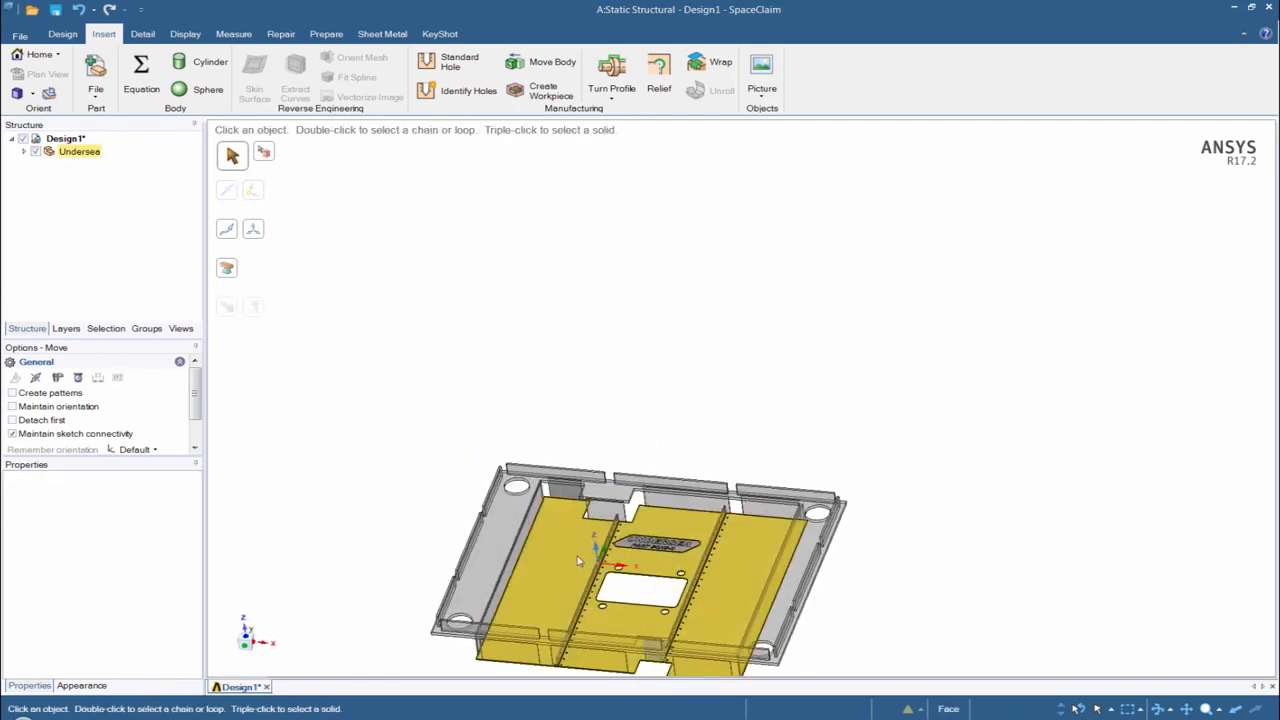
{"action": "key", "text": "Escape"}
{"action": "scroll", "coordinate": [595, 540], "scroll_direction": "up", "scroll_amount": 10}
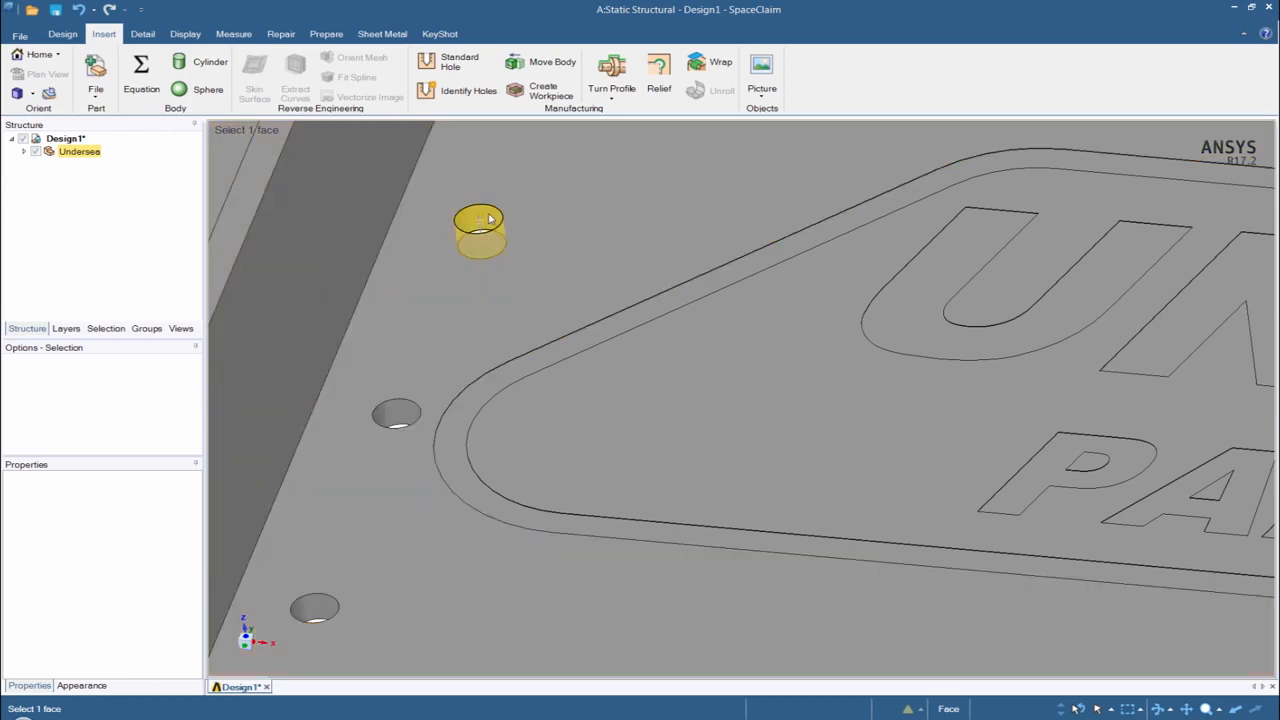
{"action": "left_click", "coordinate": [490, 218]}
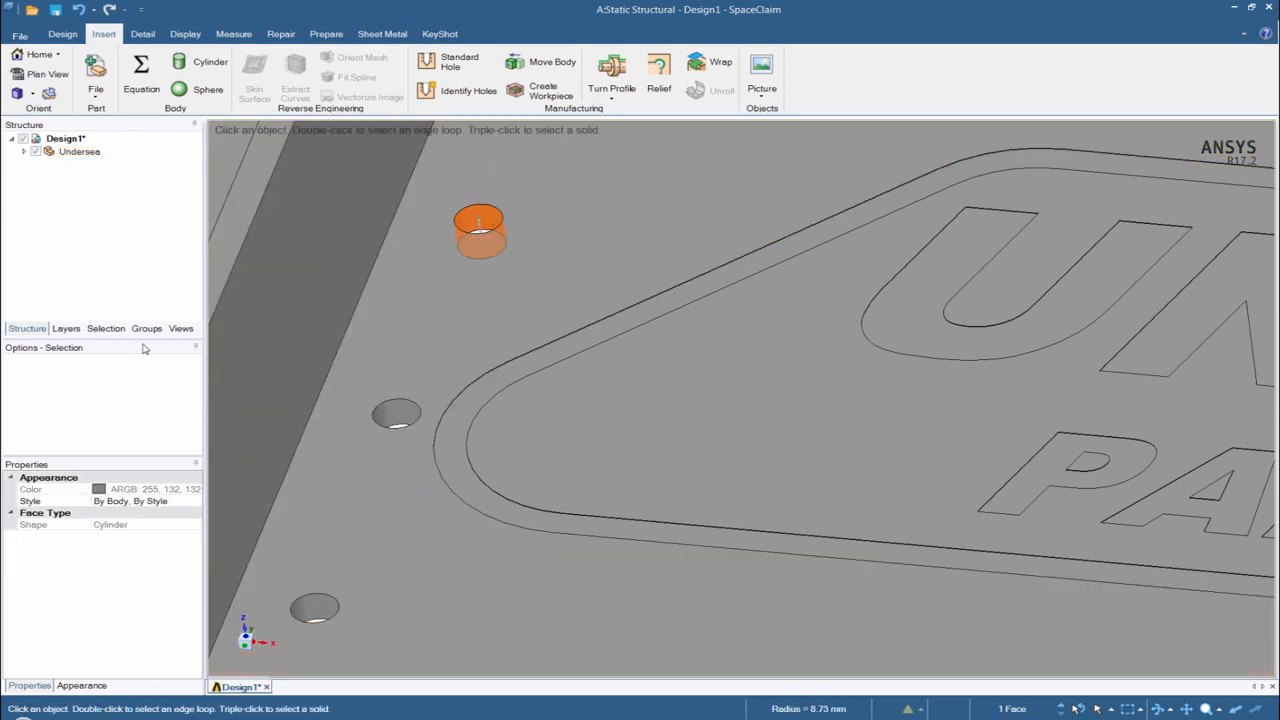
{"action": "left_click", "coordinate": [106, 328]}
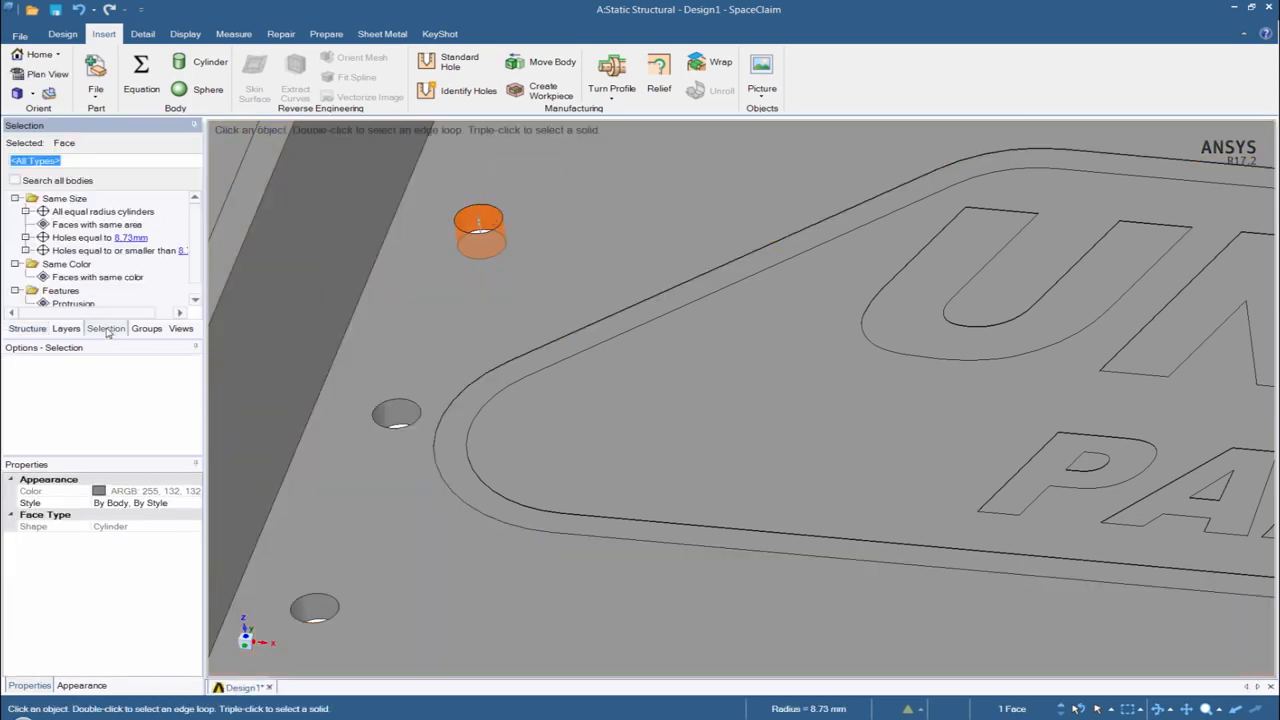
{"action": "left_click", "coordinate": [66, 240]}
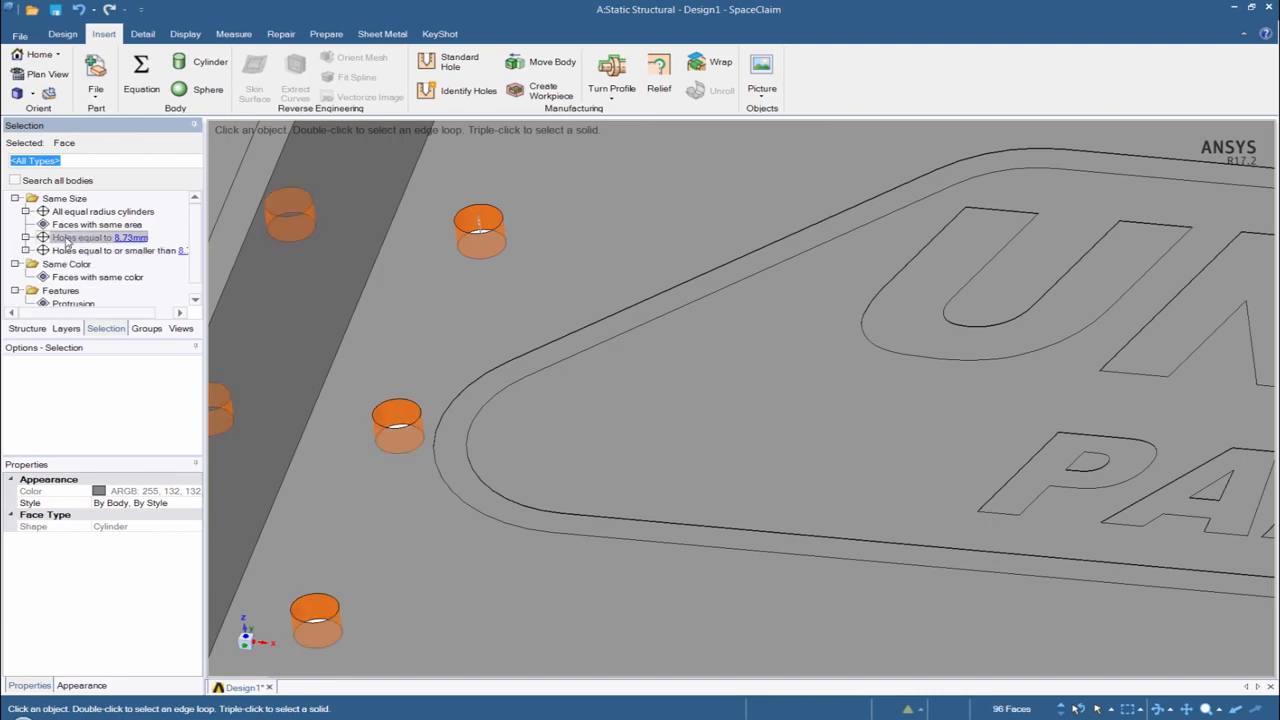
{"action": "key", "text": "Delete"}
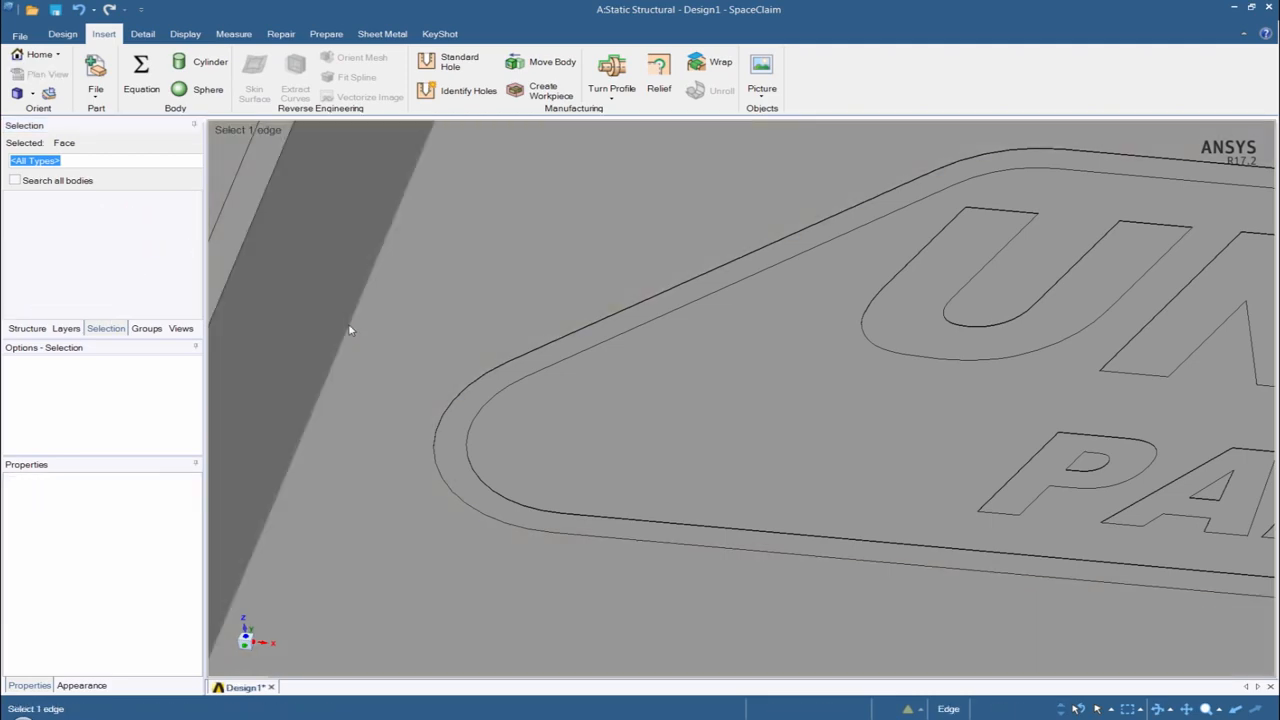
- Remove the UNDERSEA PART 34H8-Q nameplate from the centre floor plate using a lasso selection around its outline
{"action": "scroll", "coordinate": [456, 335], "scroll_direction": "down", "scroll_amount": 5}
{"action": "scroll", "coordinate": [456, 335], "scroll_direction": "down", "scroll_amount": 3}
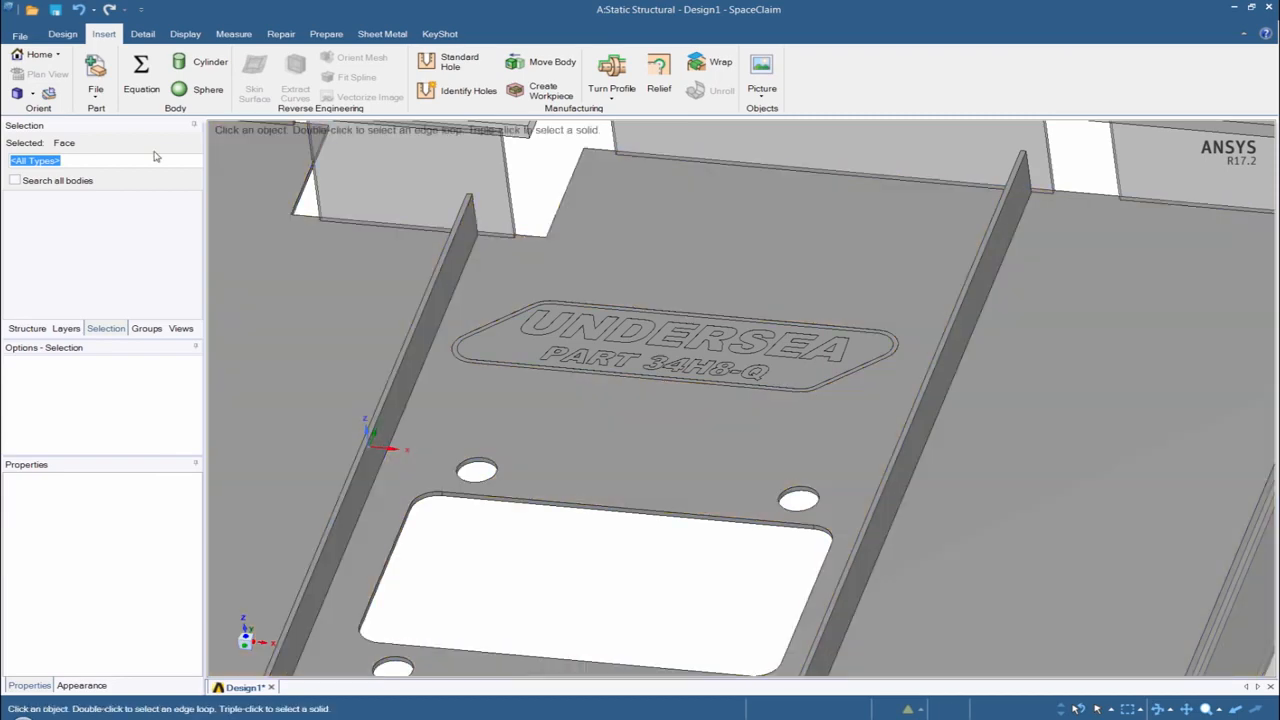
{"action": "left_click", "coordinate": [62, 34]}
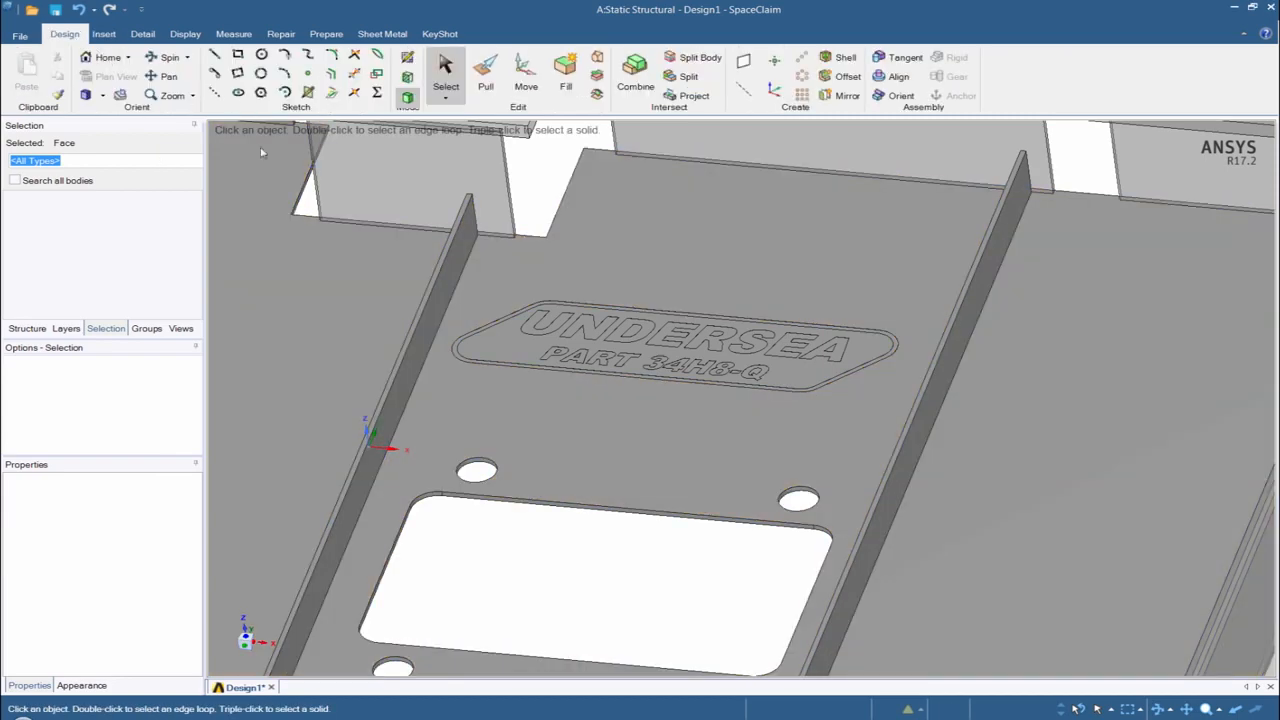
{"action": "left_click", "coordinate": [447, 98]}
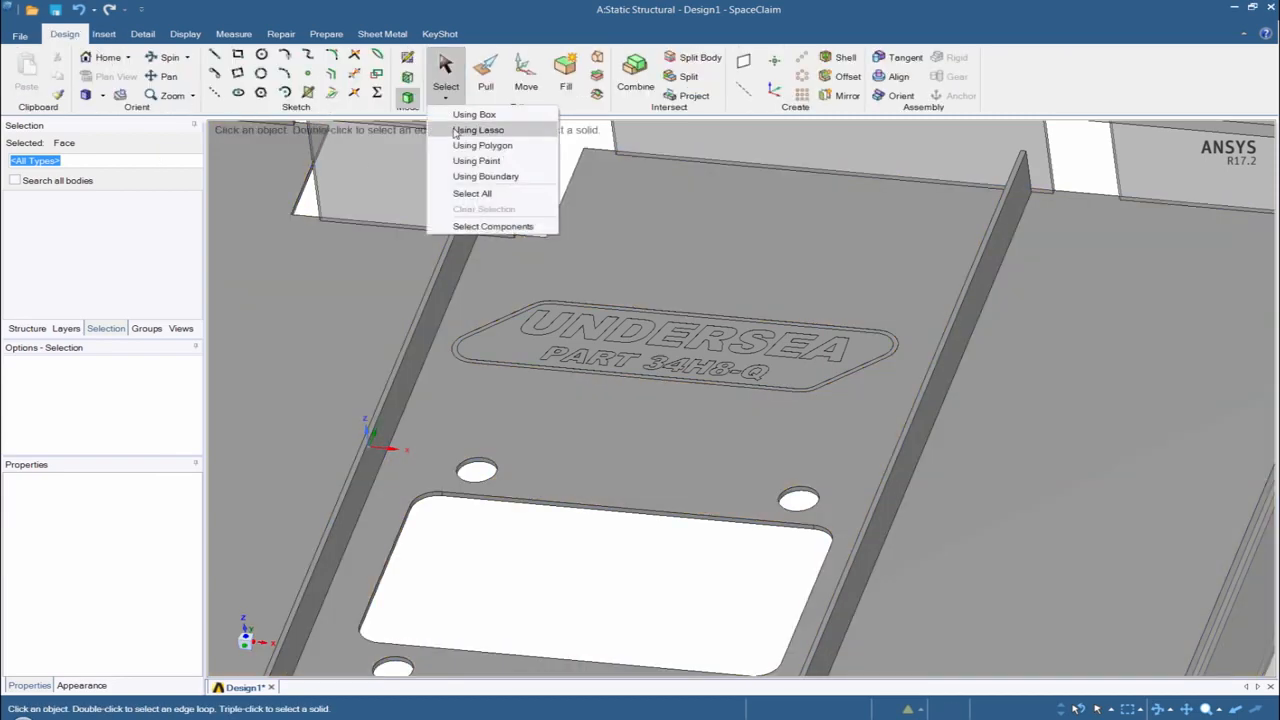
{"action": "left_click", "coordinate": [470, 129]}
{"action": "mouse_move", "coordinate": [459, 330]}
{"action": "left_mouse_down"}
{"action": "mouse_move", "coordinate": [449, 362]}
{"action": "mouse_move", "coordinate": [671, 437]}
{"action": "mouse_move", "coordinate": [899, 380]}
{"action": "mouse_move", "coordinate": [742, 270]}
{"action": "mouse_move", "coordinate": [513, 298]}
{"action": "mouse_move", "coordinate": [466, 323]}
{"action": "left_mouse_up"}
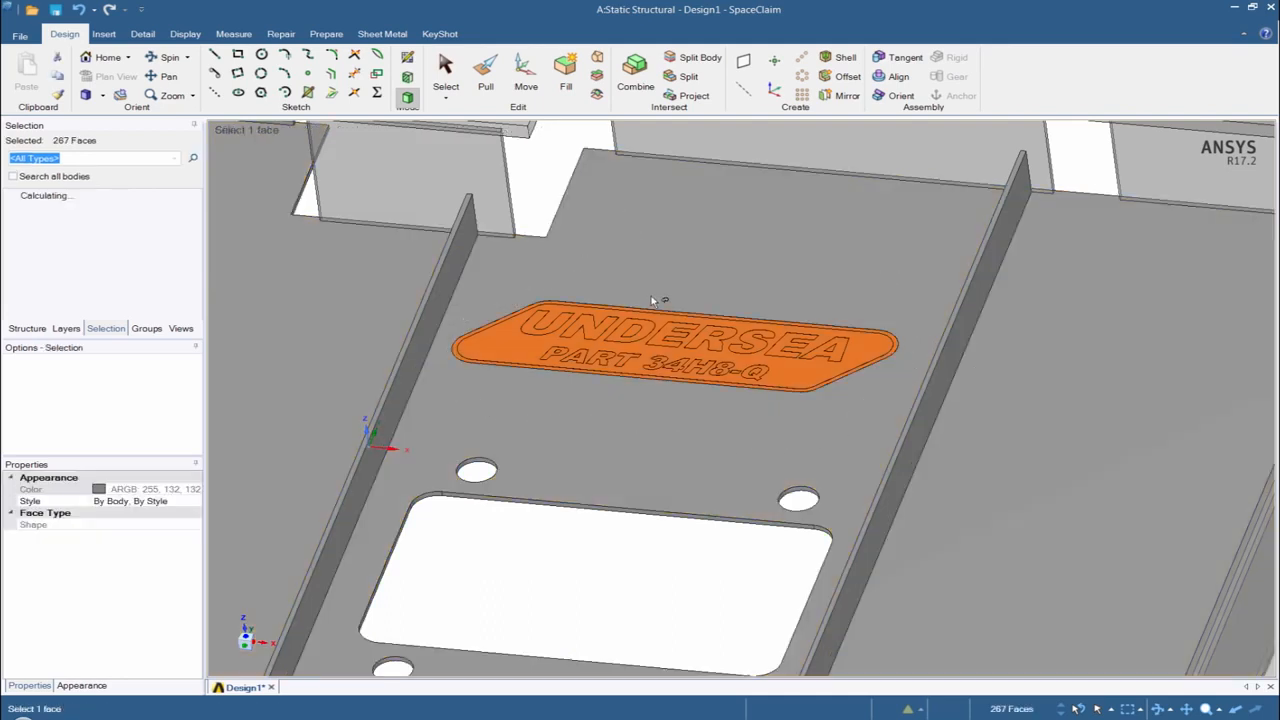
{"action": "key", "text": "Delete"}
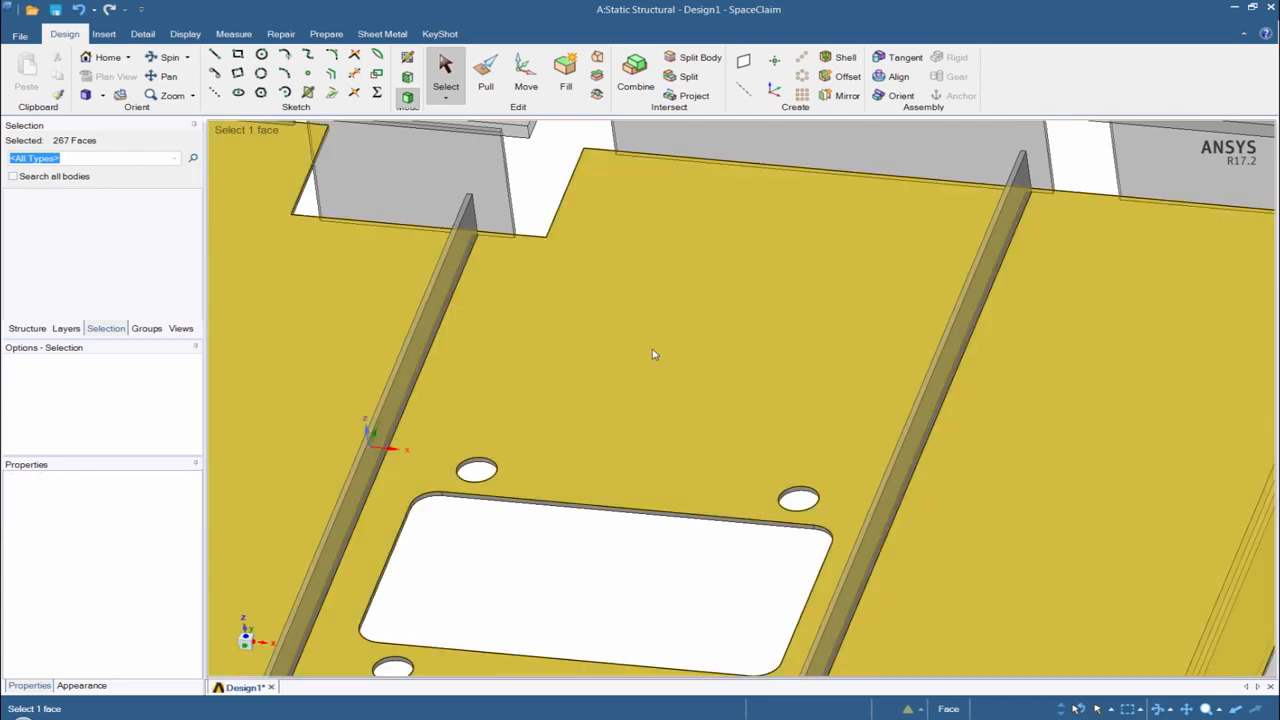
- Find all stitchable edges of the base's surface bodies and stitch them together
{"action": "key", "text": "z"}
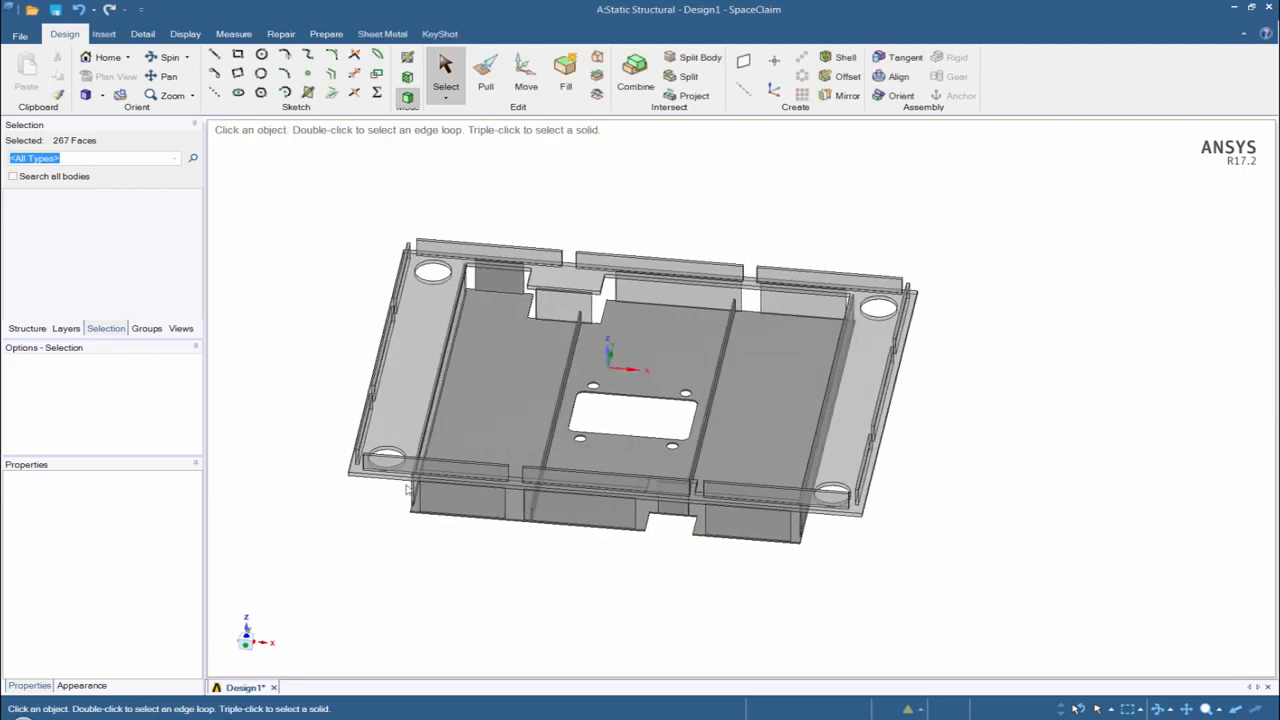
{"action": "scroll", "coordinate": [374, 483], "scroll_direction": "up", "scroll_amount": 5}
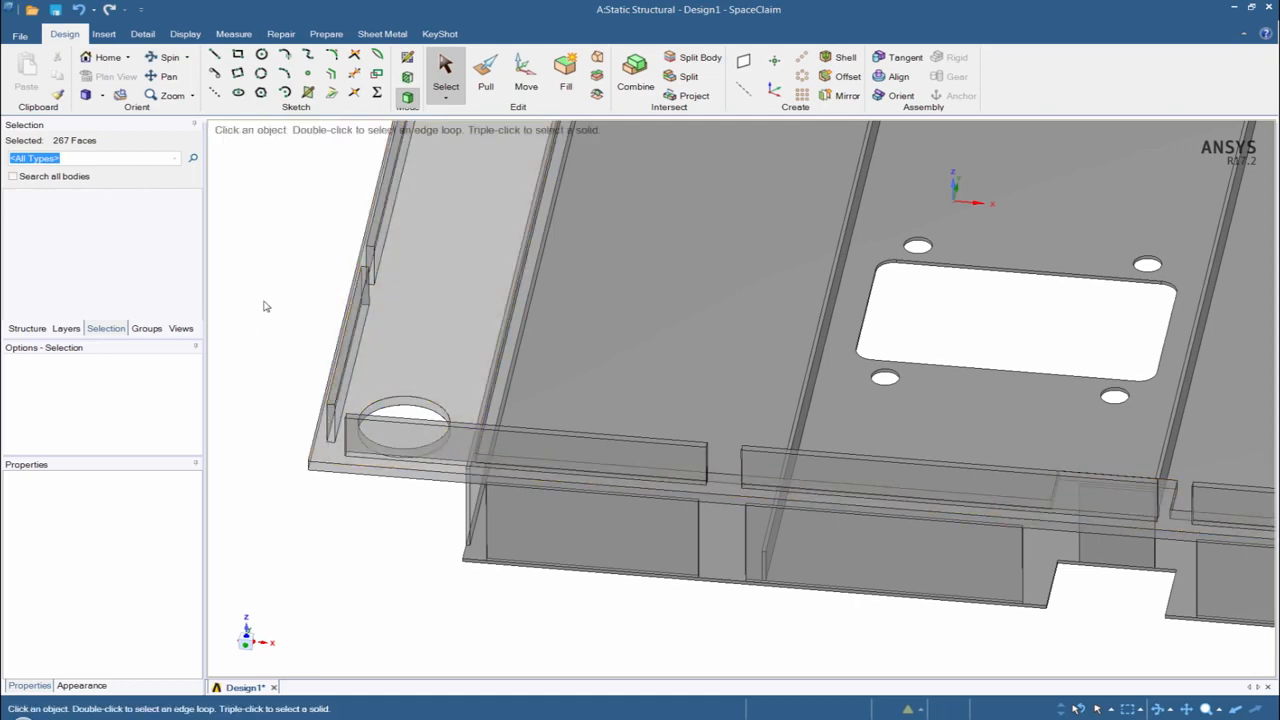
{"action": "scroll", "coordinate": [642, 338], "scroll_direction": "up", "scroll_amount": 2}
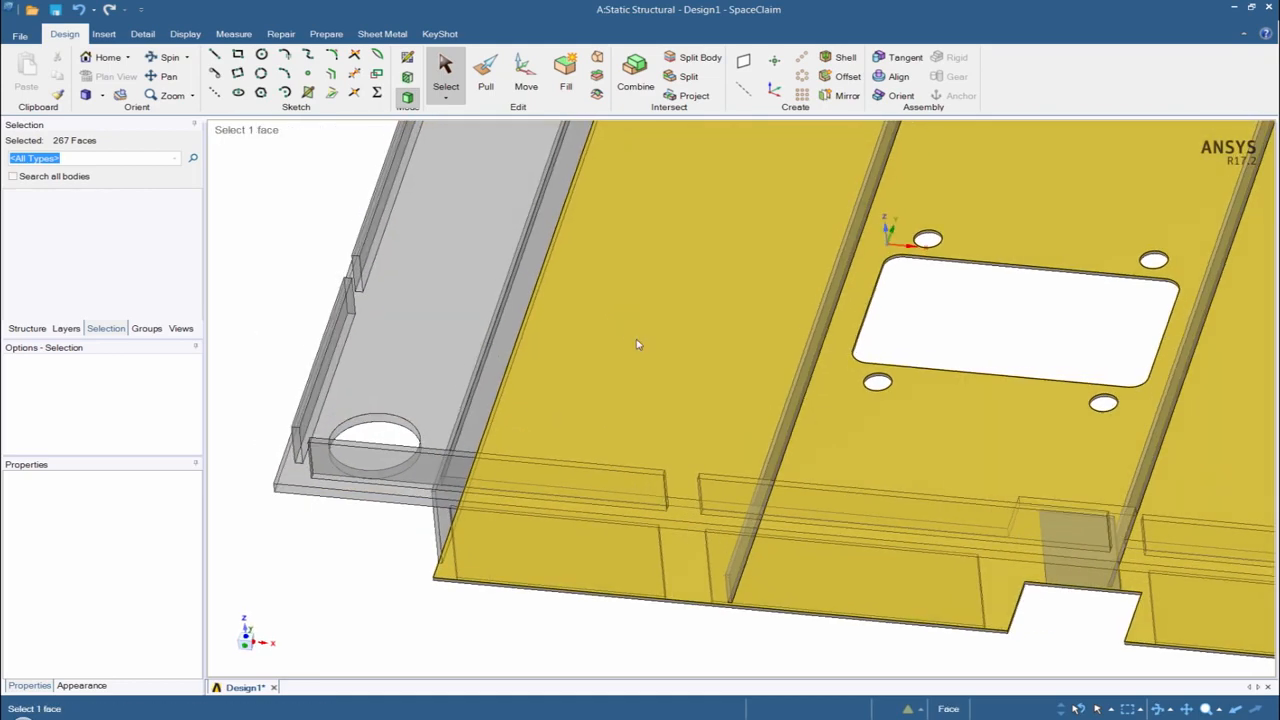
{"action": "scroll", "coordinate": [637, 345], "scroll_direction": "down", "scroll_amount": 4}
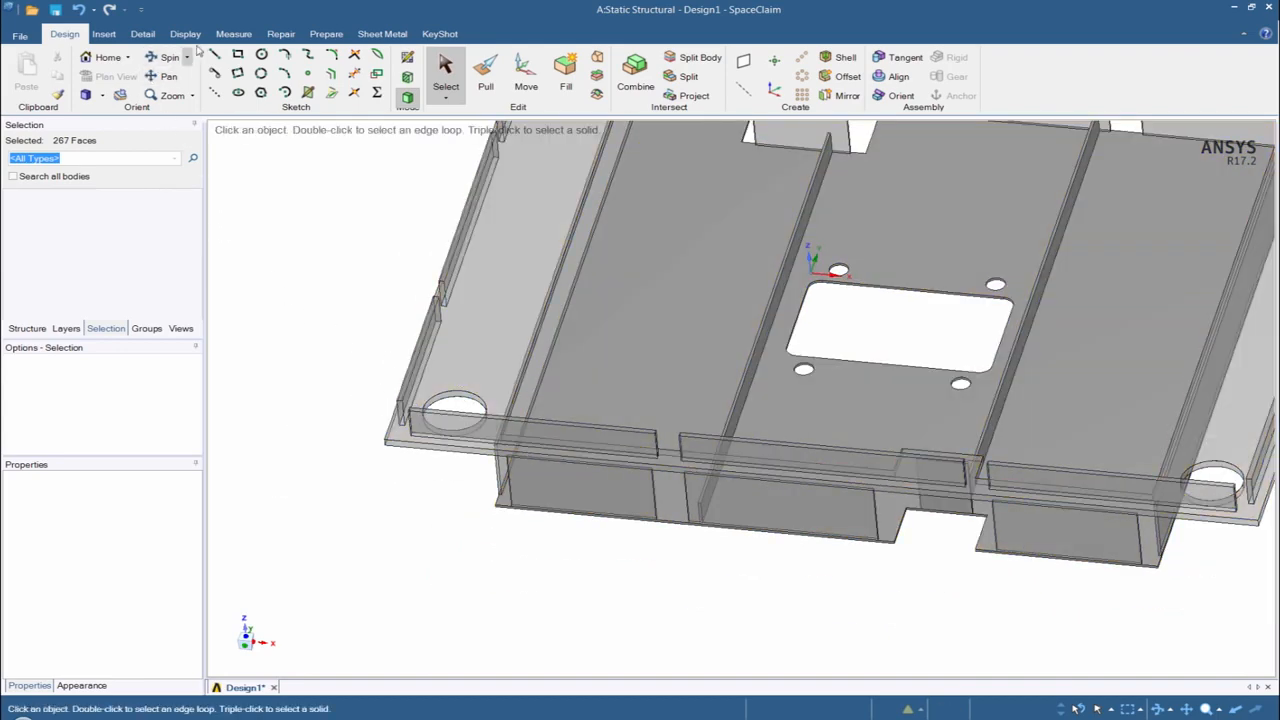
{"action": "left_click", "coordinate": [280, 36]}
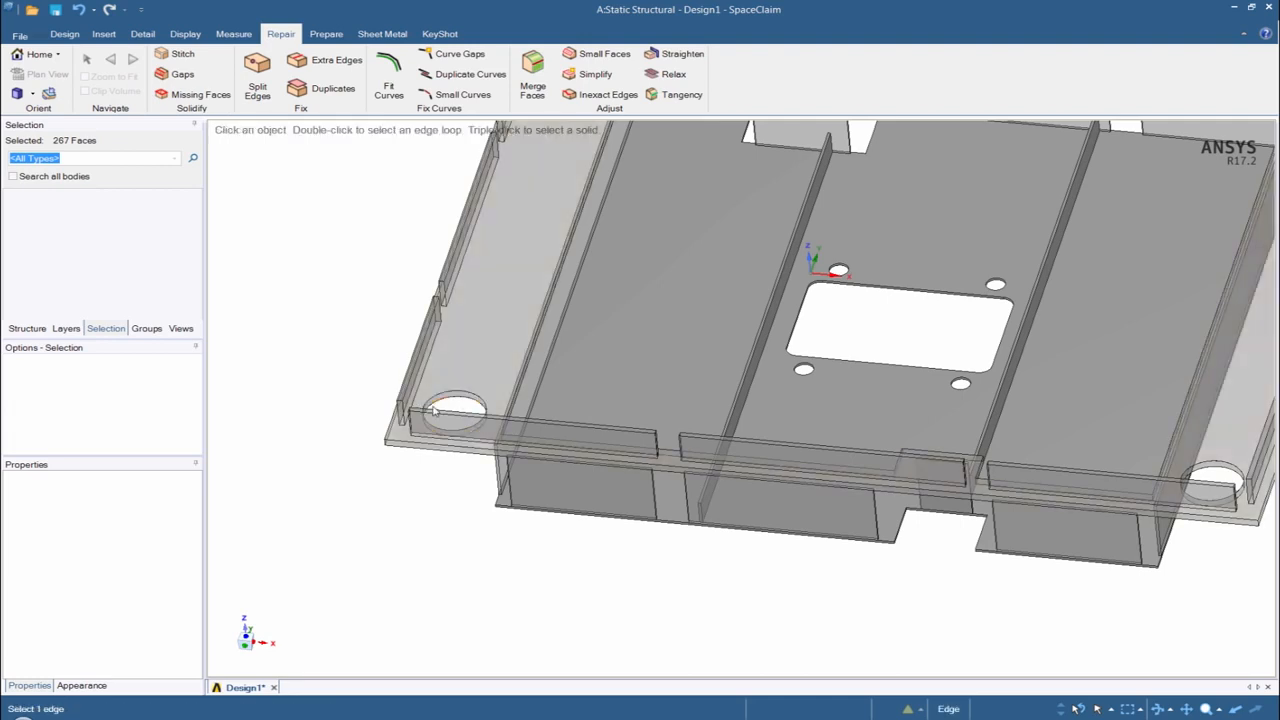
{"action": "left_click", "coordinate": [176, 54]}
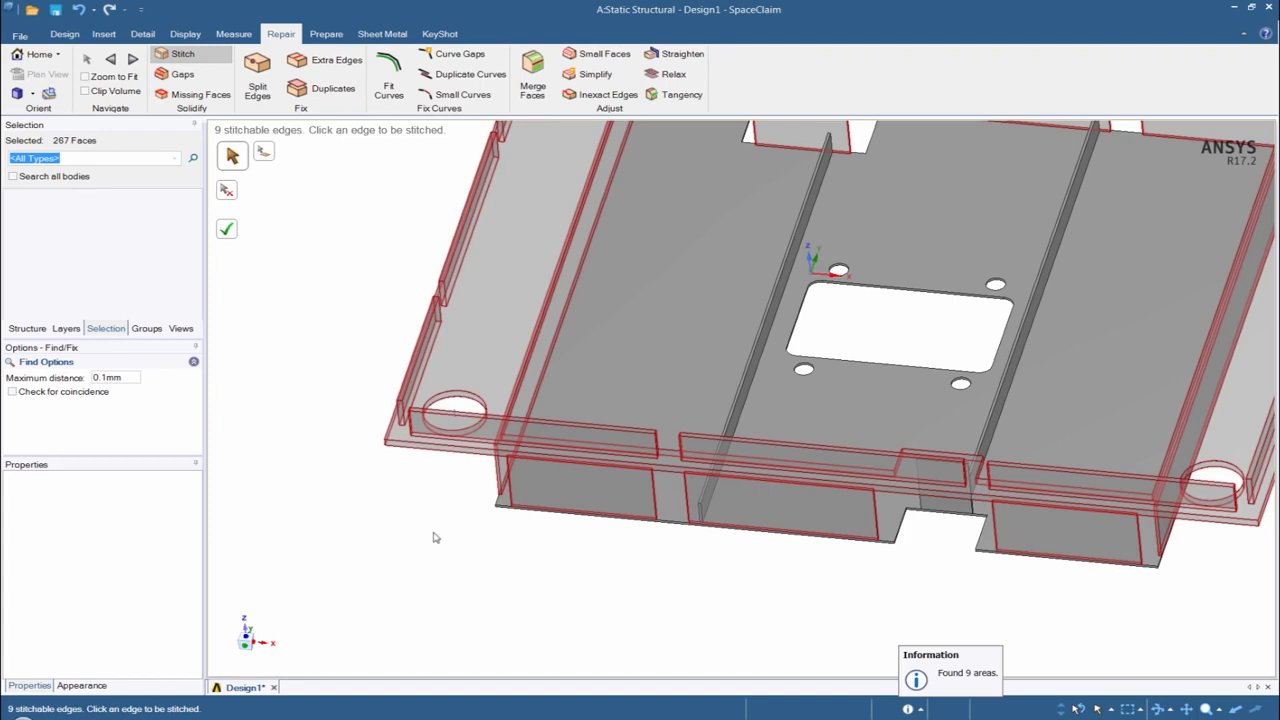
{"action": "left_click", "coordinate": [227, 229]}
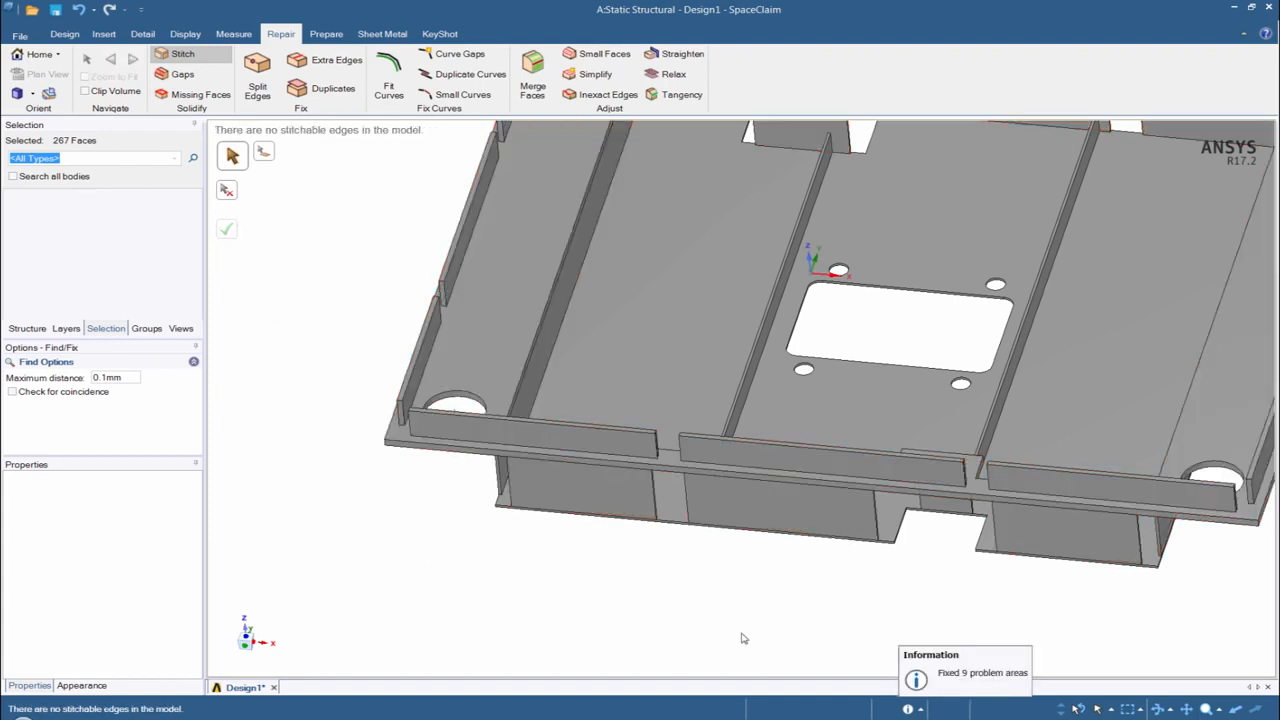
- Create midsurfaces for all the base plate bodies, detecting face pairs by thickness range with a 50 mm maximum
{"action": "middle_click_drag", "start_coordinate": [727, 627], "coordinate": [617, 645], "text": "ctrl"}
{"action": "scroll", "coordinate": [618, 636], "scroll_direction": "down", "scroll_amount": 2}
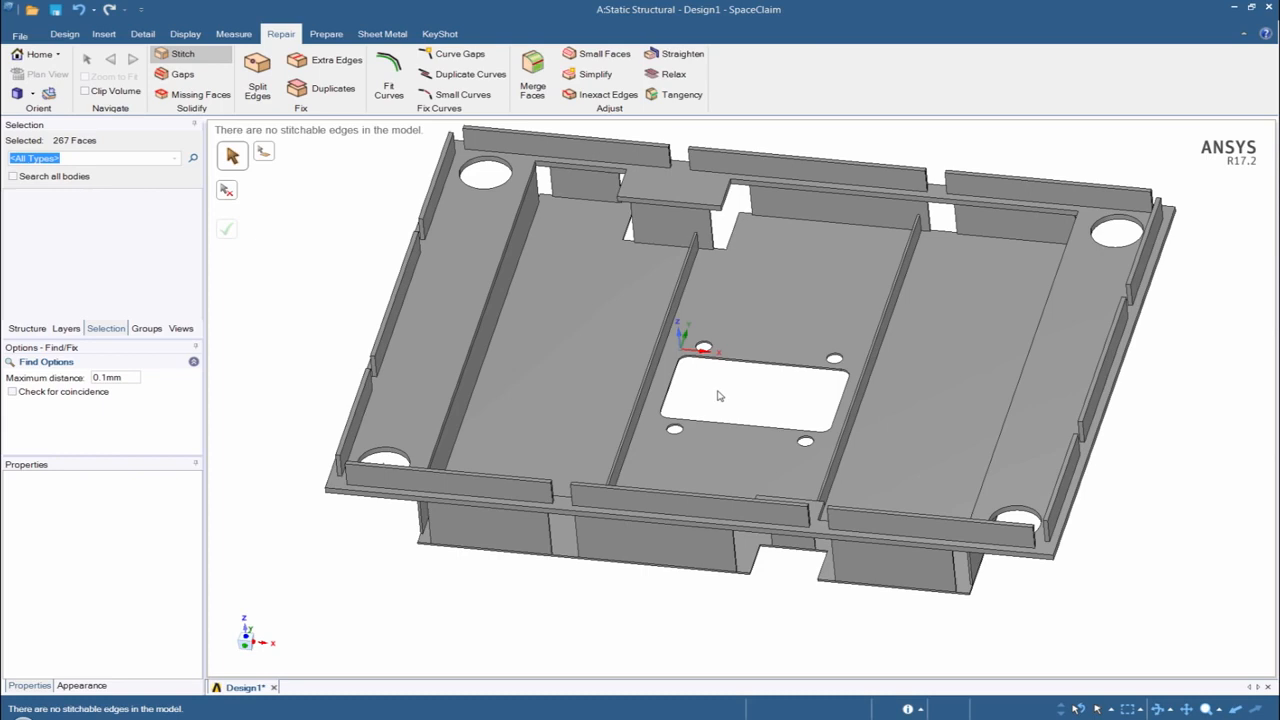
{"action": "scroll", "coordinate": [717, 396], "scroll_direction": "down", "scroll_amount": 3}
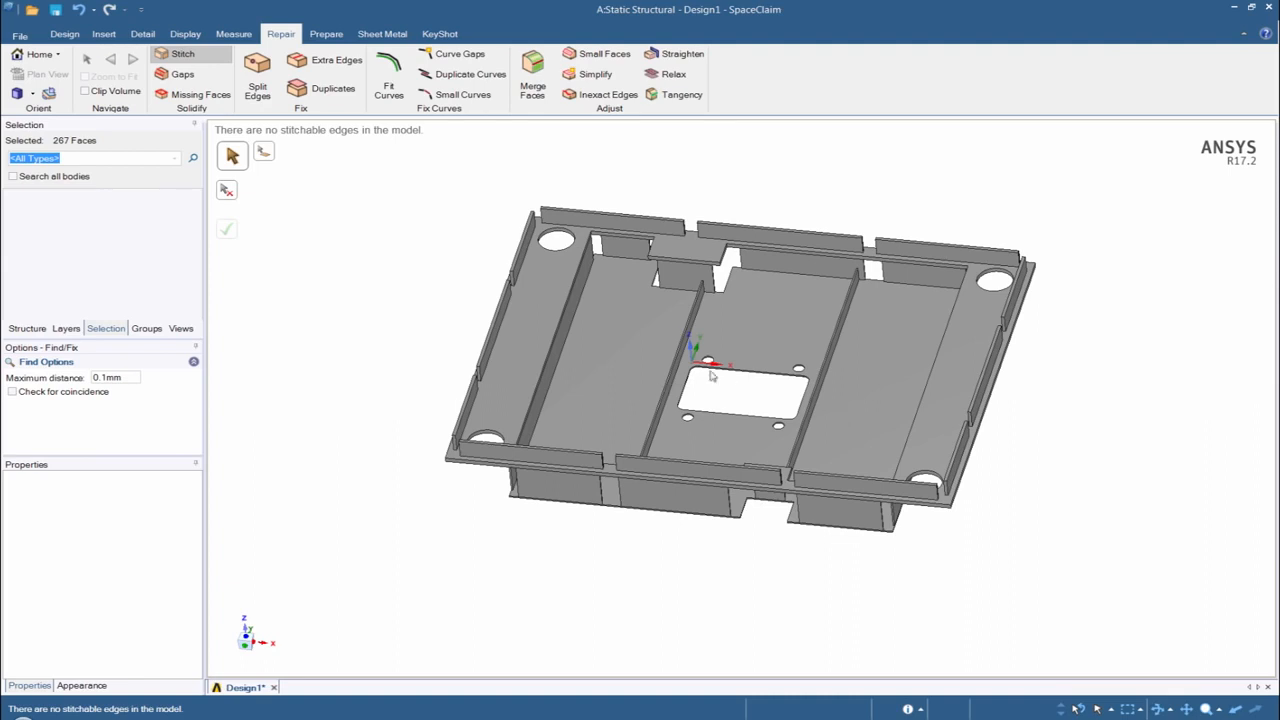
{"action": "left_click", "coordinate": [327, 33]}
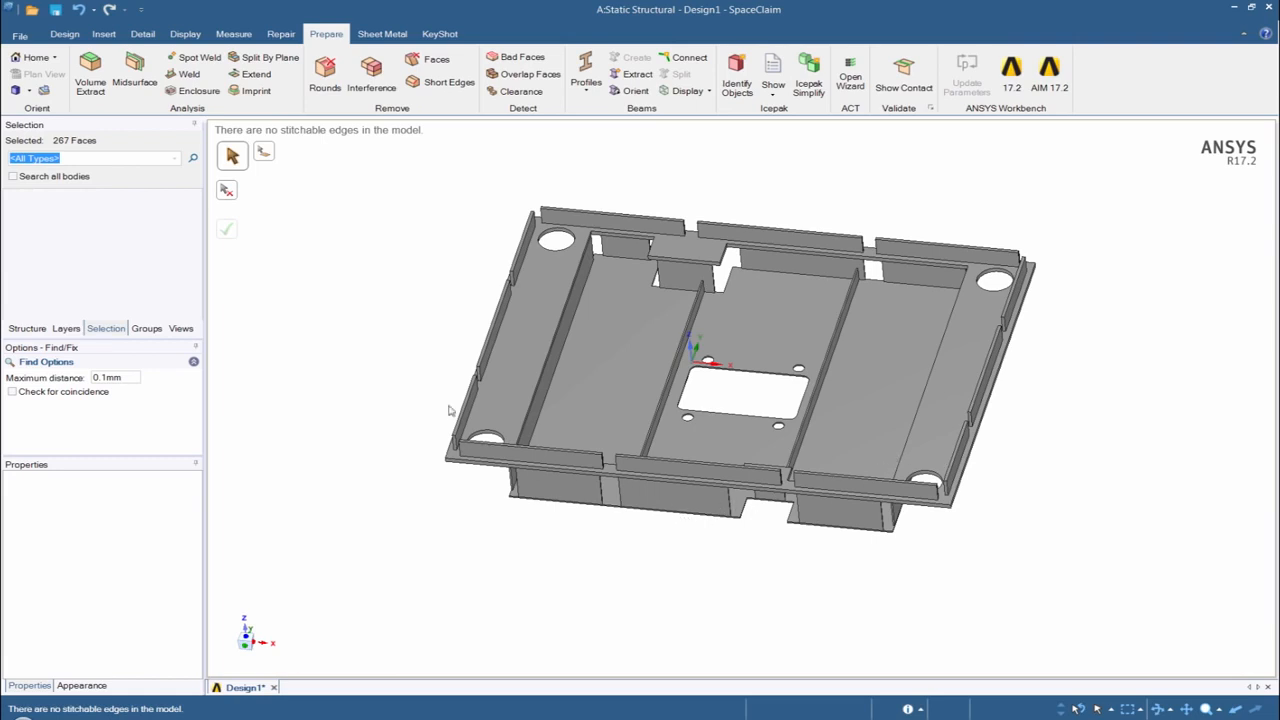
{"action": "left_click", "coordinate": [138, 75]}
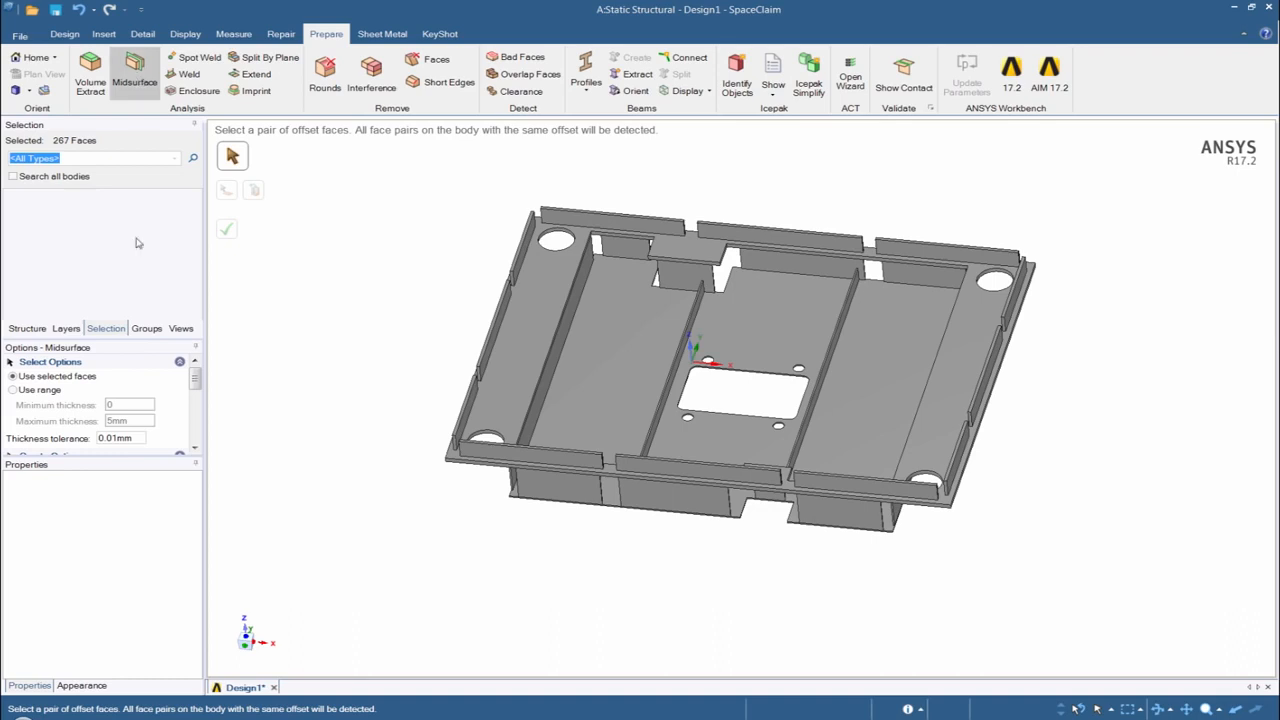
{"action": "left_click", "coordinate": [14, 390]}
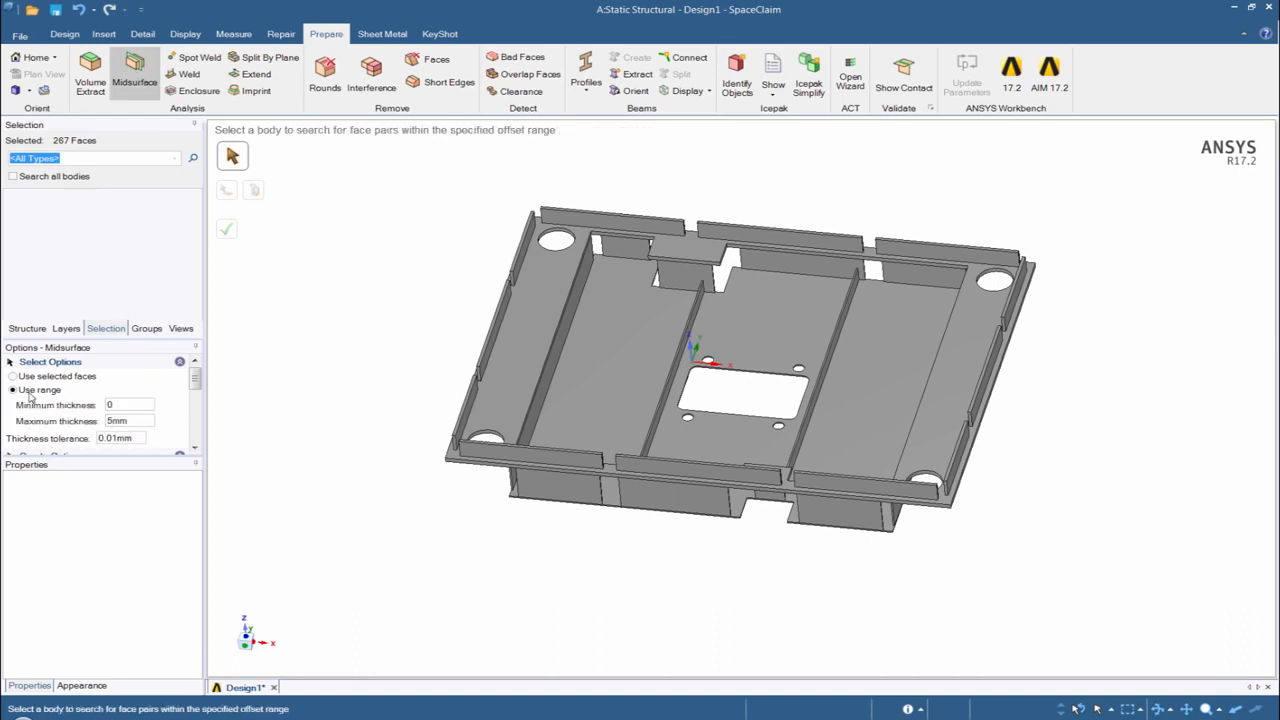
{"action": "left_click", "coordinate": [135, 419]}
{"action": "type", "text": "50"}
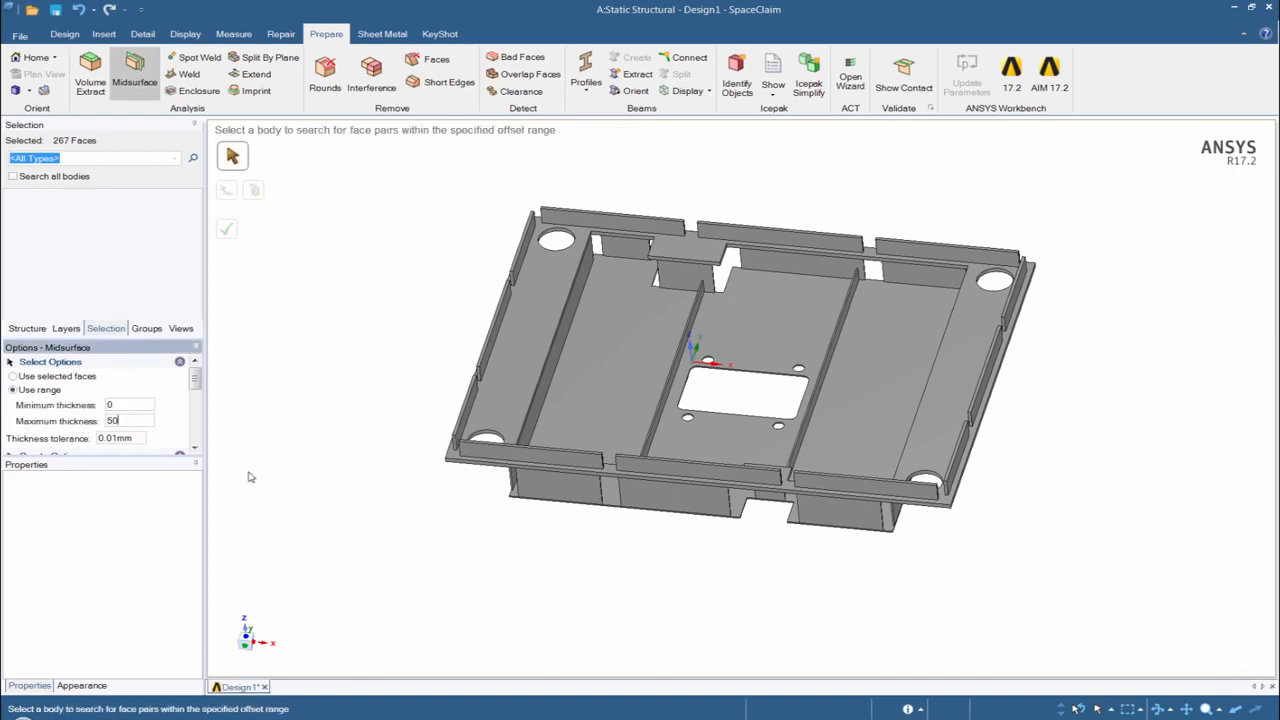
{"action": "key", "text": "Return"}
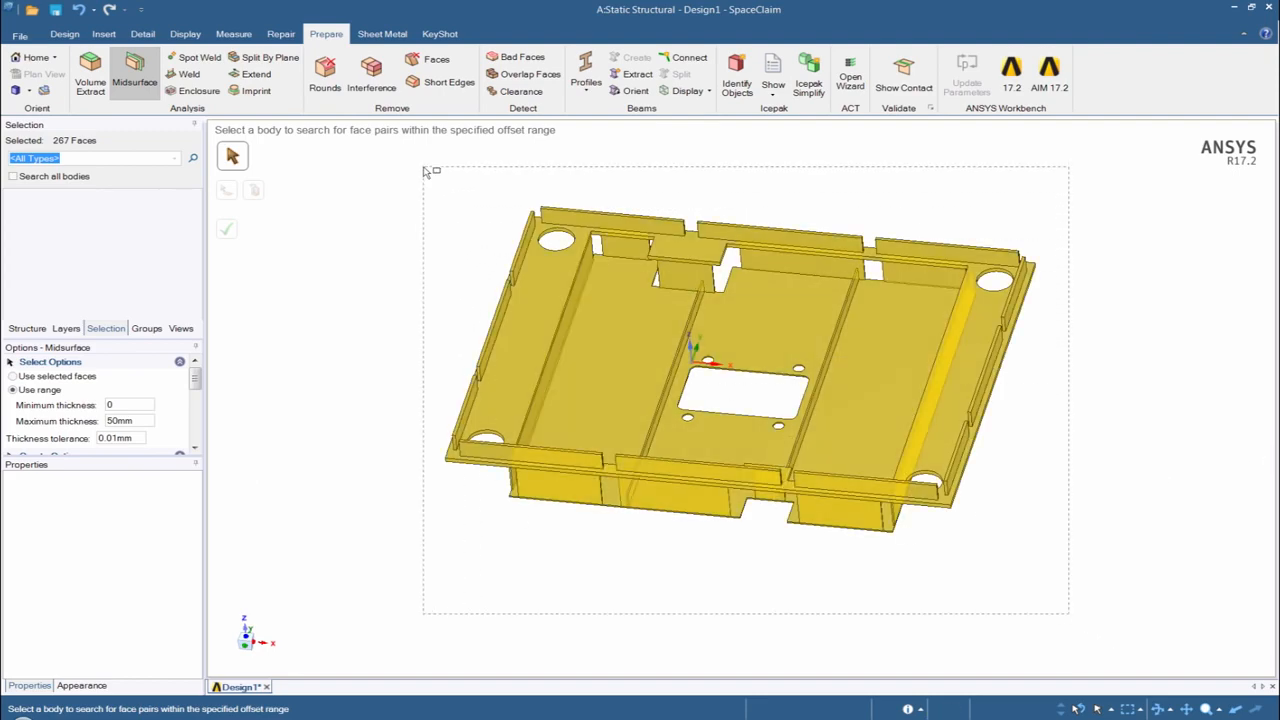
{"action": "left_click", "coordinate": [668, 444]}
{"action": "middle_click_drag", "start_coordinate": [668, 444], "coordinate": [640, 430]}
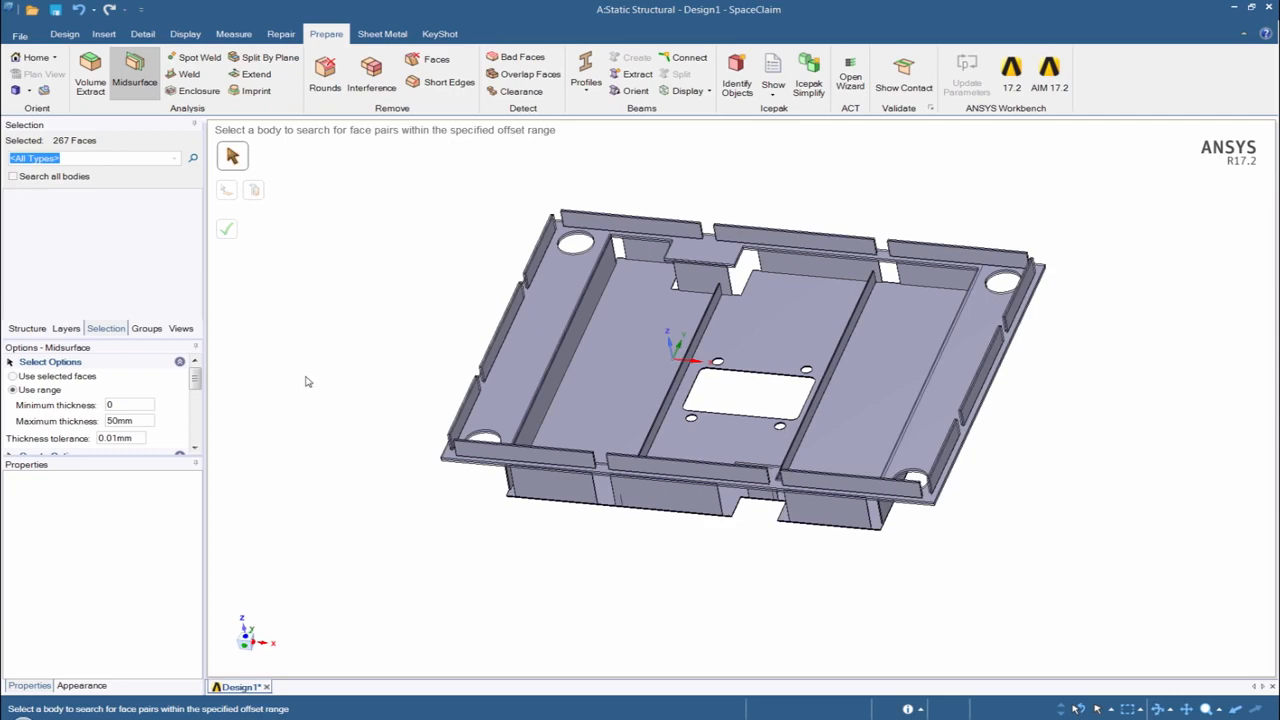
{"action": "mouse_move", "coordinate": [315, 389]}
{"action": "middle_mouse_down"}
{"action": "mouse_move", "coordinate": [414, 486]}
{"action": "mouse_move", "coordinate": [403, 523]}
{"action": "mouse_move", "coordinate": [344, 490]}
{"action": "middle_mouse_up"}
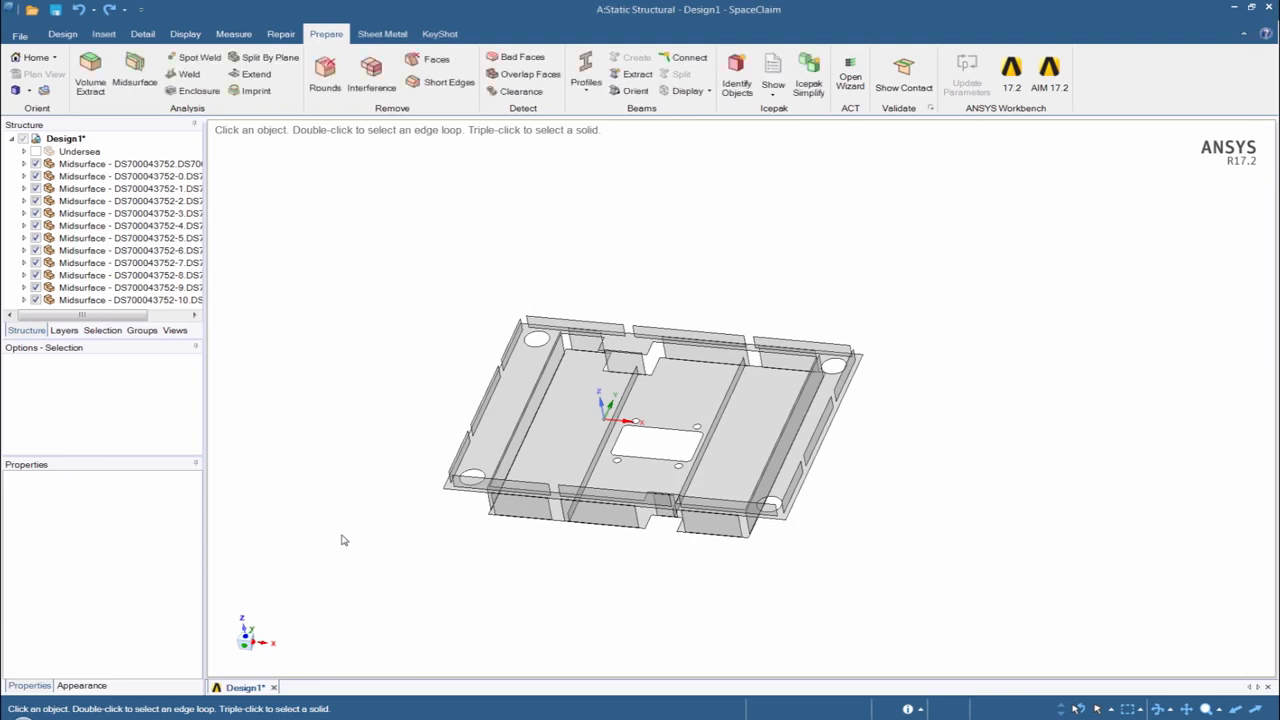
- Show the hidden bodies again and delete the whole round plate body at the top of the tubular cage
{"action": "key", "text": "ctrl"}
{"action": "key", "text": "ctrl+z"}
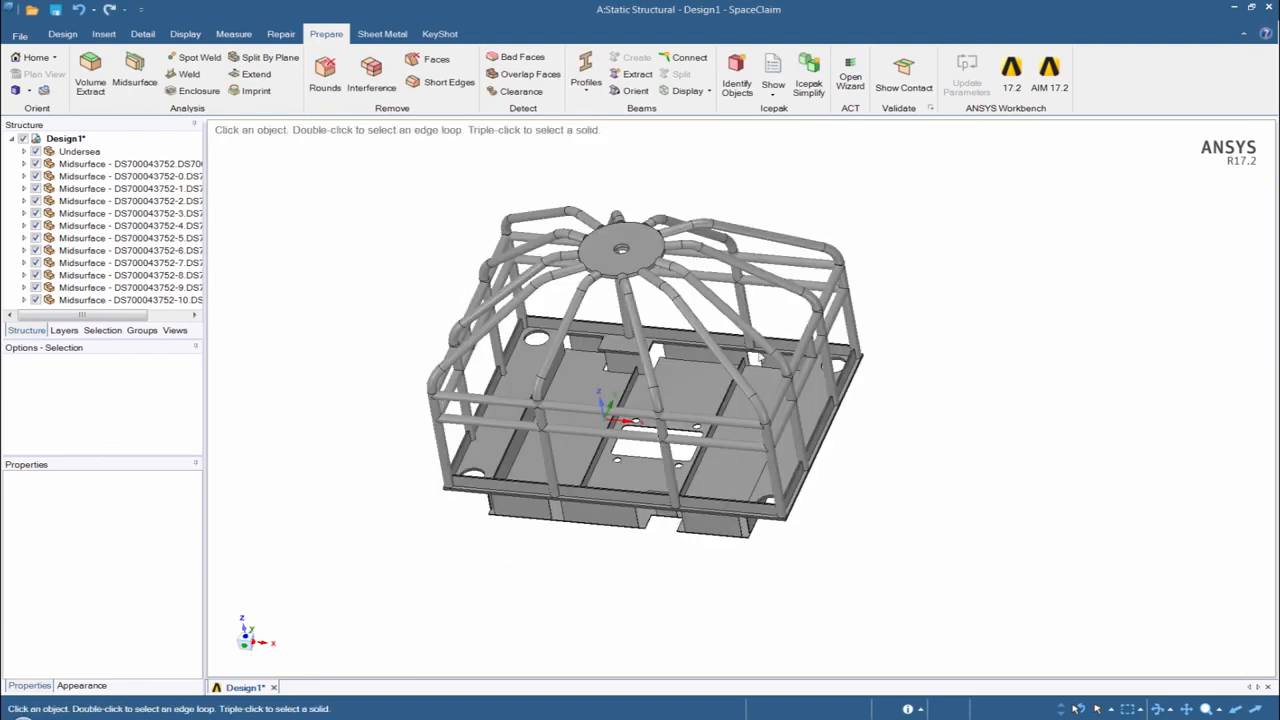
{"action": "left_click", "coordinate": [641, 240]}
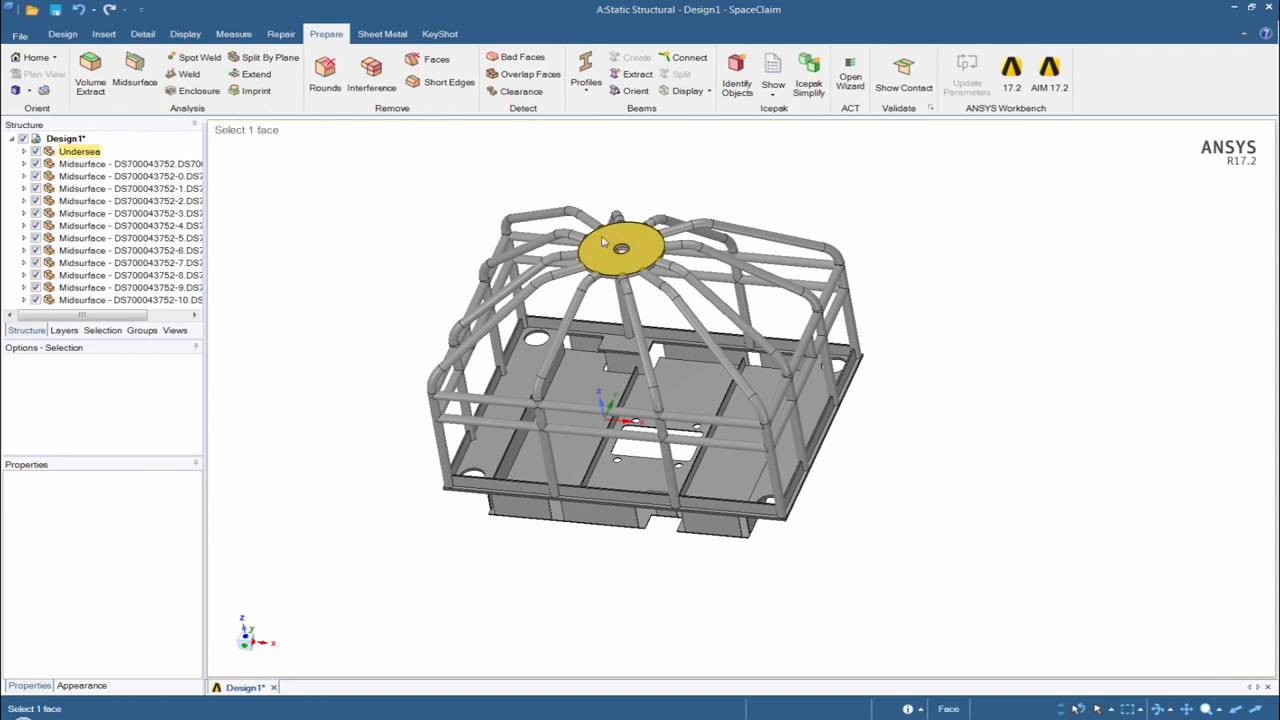
{"action": "left_click", "coordinate": [603, 241]}
{"action": "left_click", "coordinate": [1064, 708]}
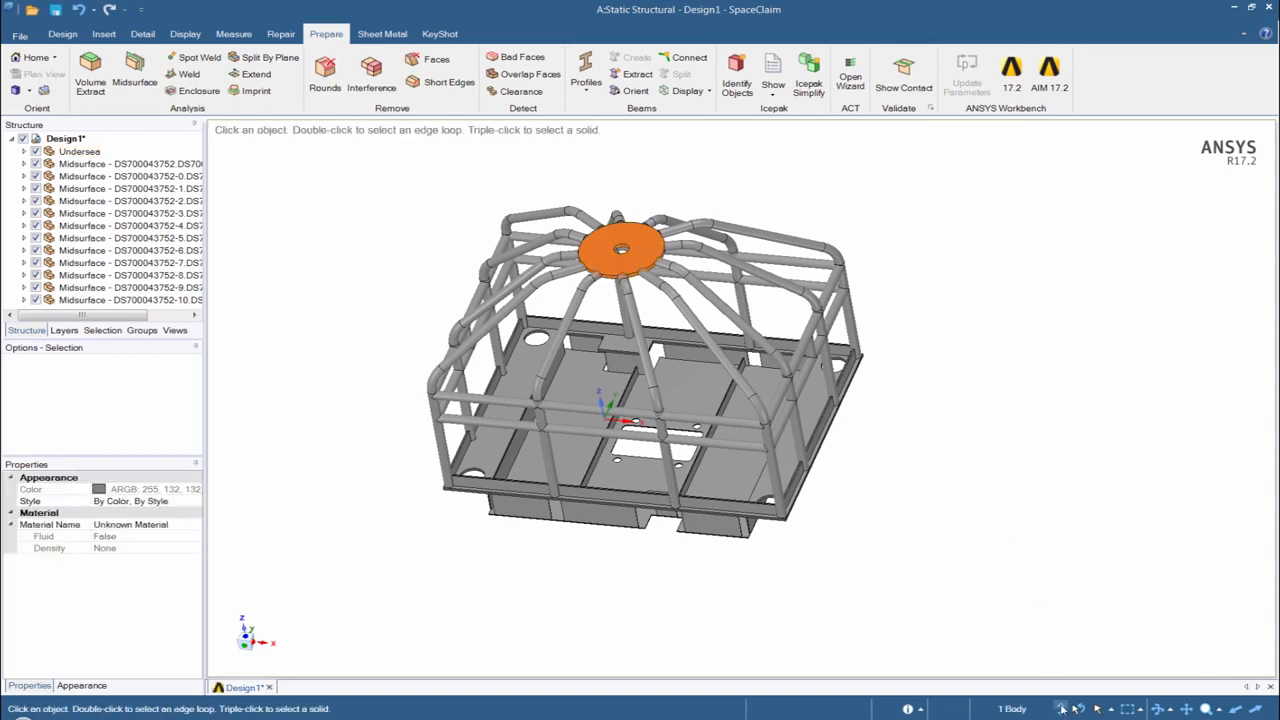
{"action": "key", "text": "Delete"}
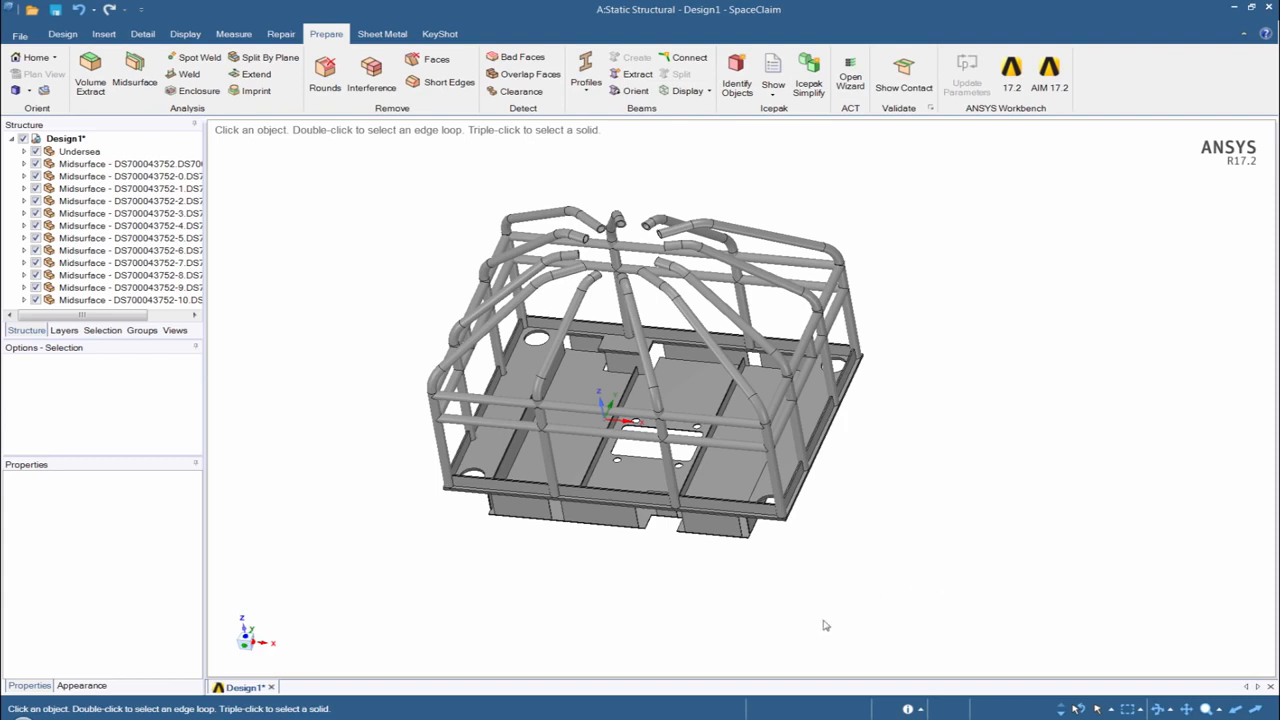
- Select all tube bodies of the cage above the base and hide every other body
{"action": "left_click", "coordinate": [245, 648]}
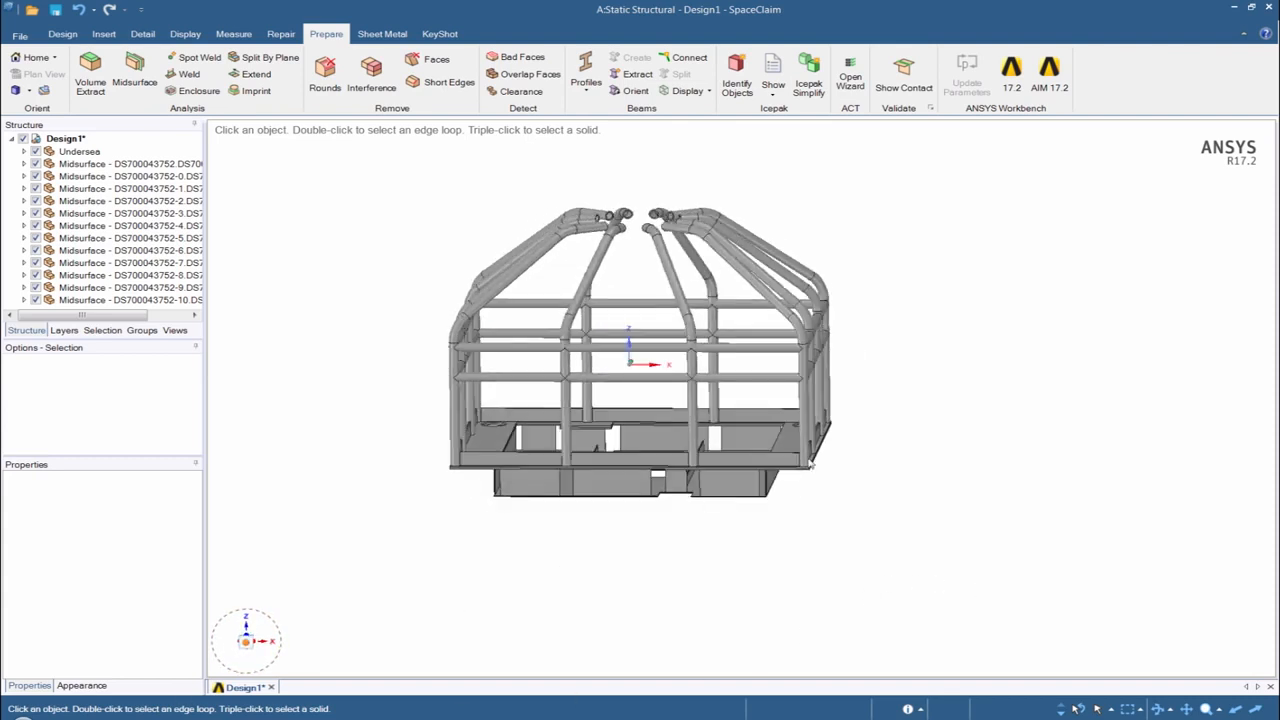
{"action": "left_click_drag", "start_coordinate": [864, 398], "coordinate": [343, 183]}
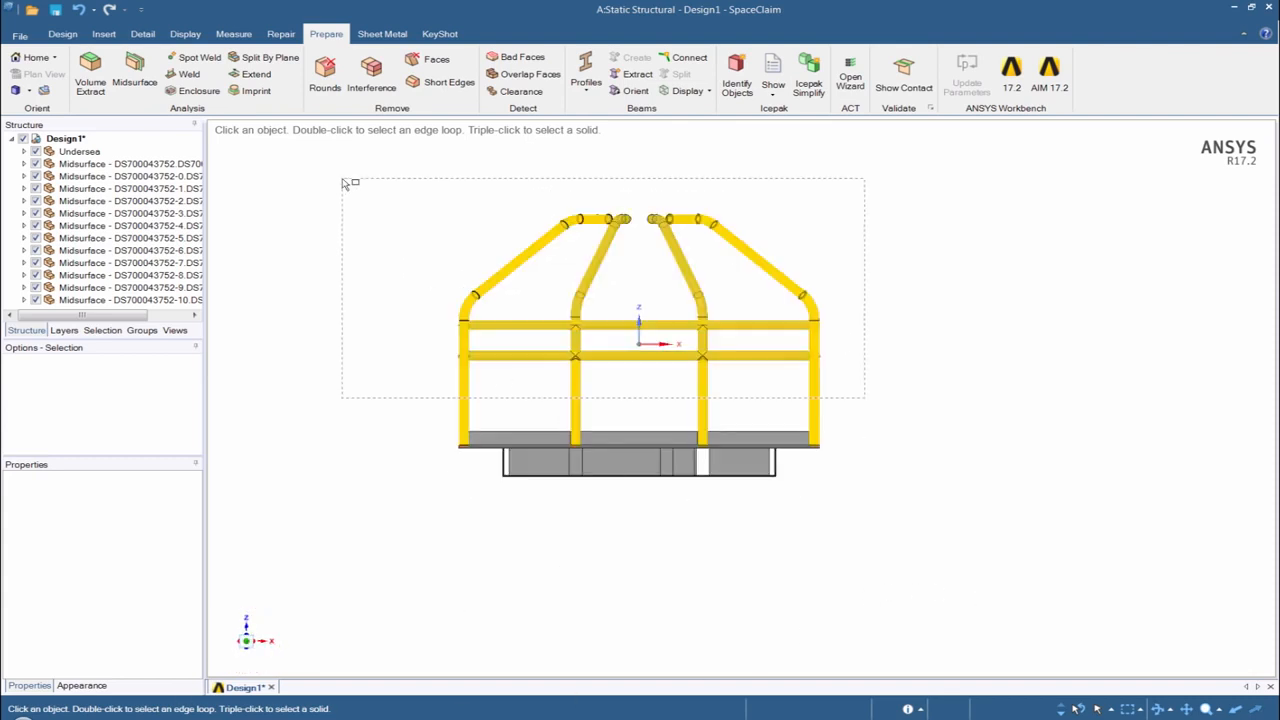
{"action": "right_click", "coordinate": [346, 297]}
{"action": "left_click", "coordinate": [415, 441]}
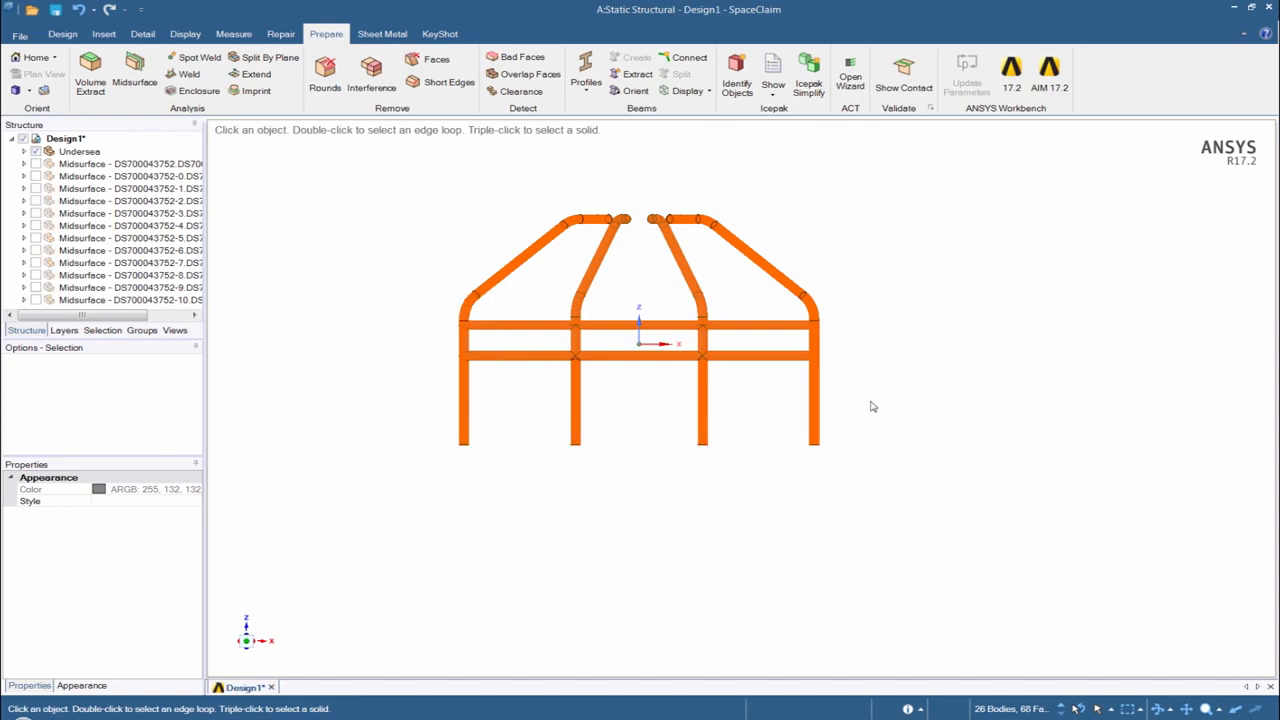
- Examine how the tube bodies meet at the joints between the cage's horizontal rails and vertical posts
{"action": "middle_click_drag", "start_coordinate": [872, 406], "coordinate": [780, 437]}
{"action": "scroll", "coordinate": [748, 345], "scroll_direction": "up", "scroll_amount": 5}
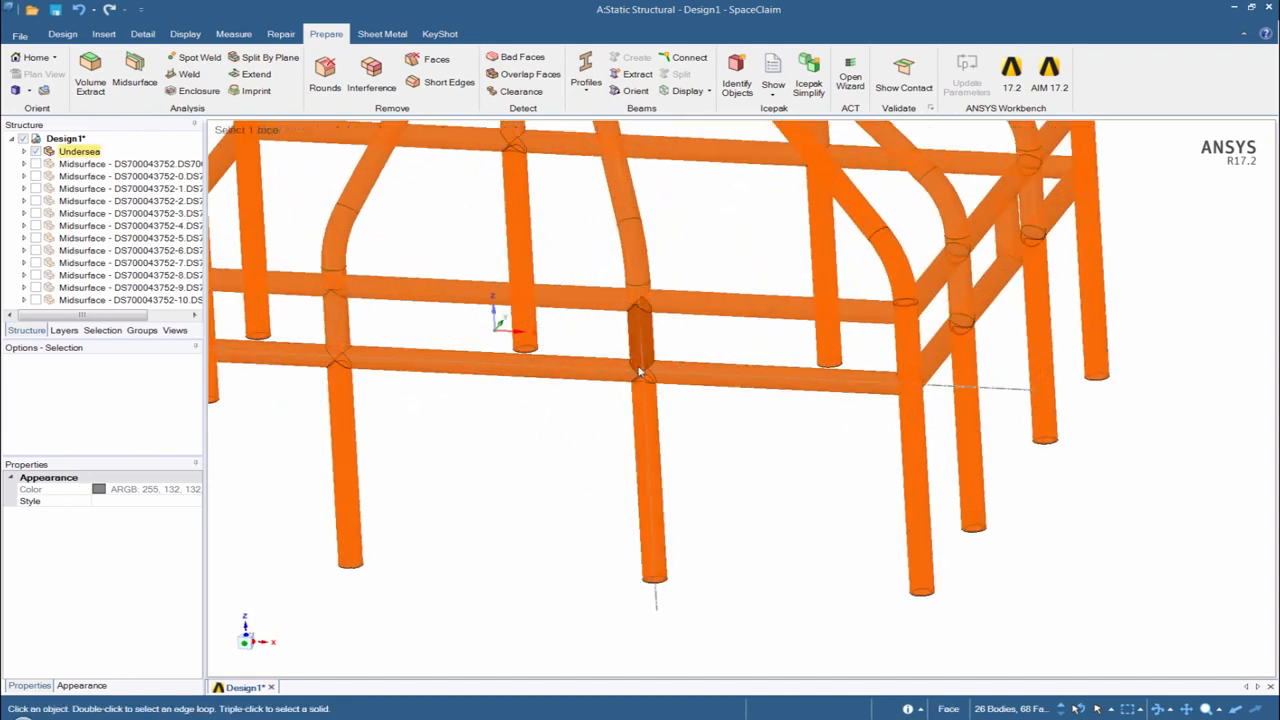
{"action": "scroll", "coordinate": [640, 360], "scroll_direction": "up", "scroll_amount": 4}
{"action": "left_click", "coordinate": [757, 444]}
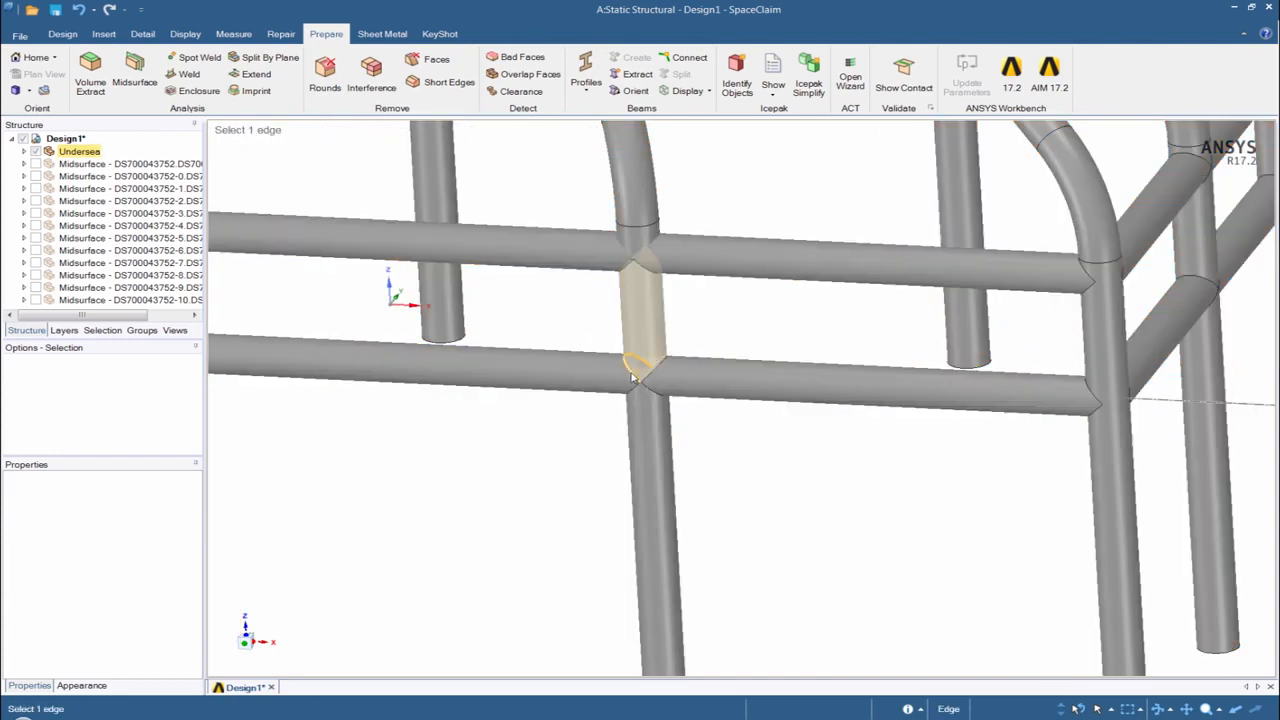
{"action": "scroll", "coordinate": [628, 365], "scroll_direction": "down", "scroll_amount": 3}
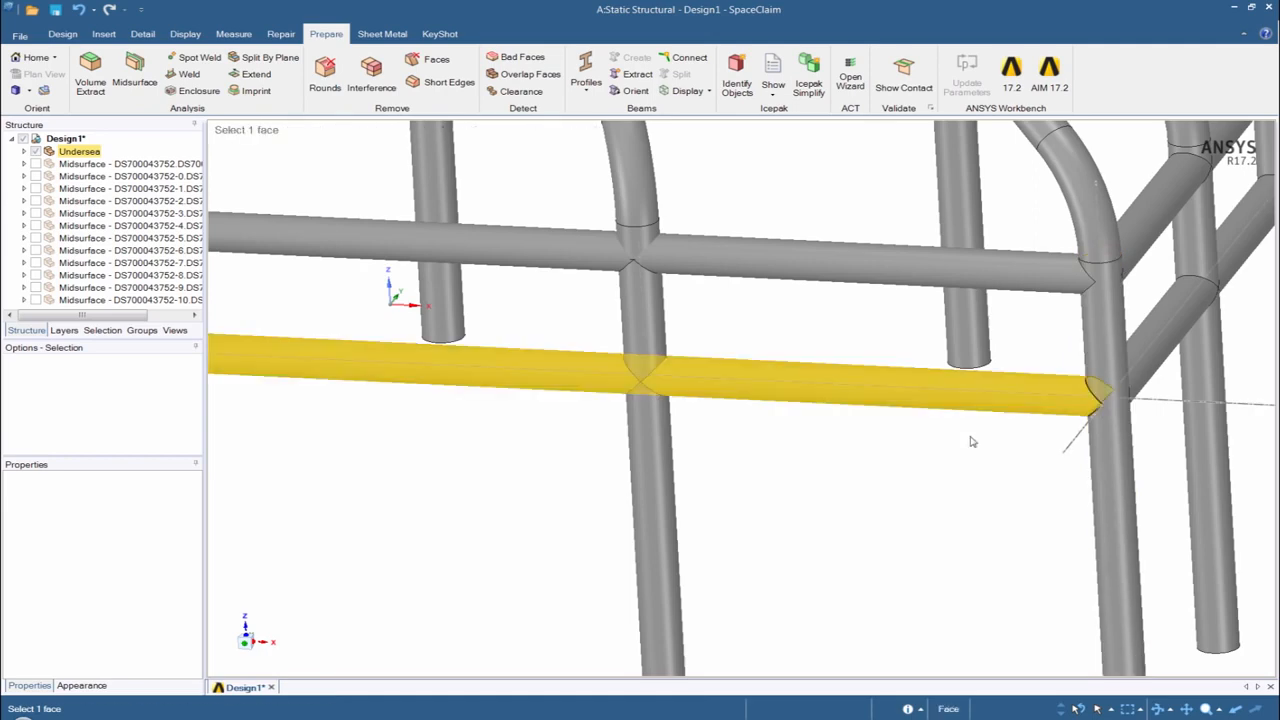
{"action": "scroll", "coordinate": [904, 459], "scroll_direction": "down", "scroll_amount": 4}
{"action": "scroll", "coordinate": [852, 490], "scroll_direction": "down", "scroll_amount": 3}
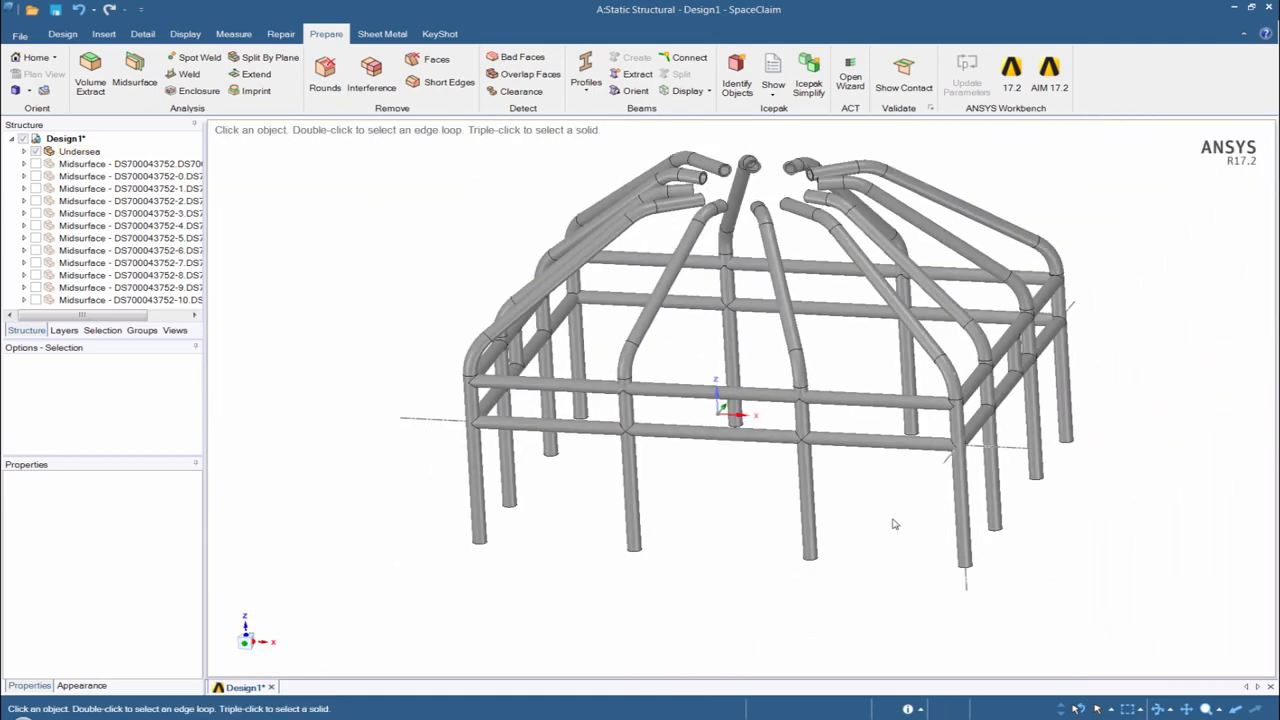
{"action": "middle_click_drag", "start_coordinate": [894, 516], "coordinate": [520, 521]}
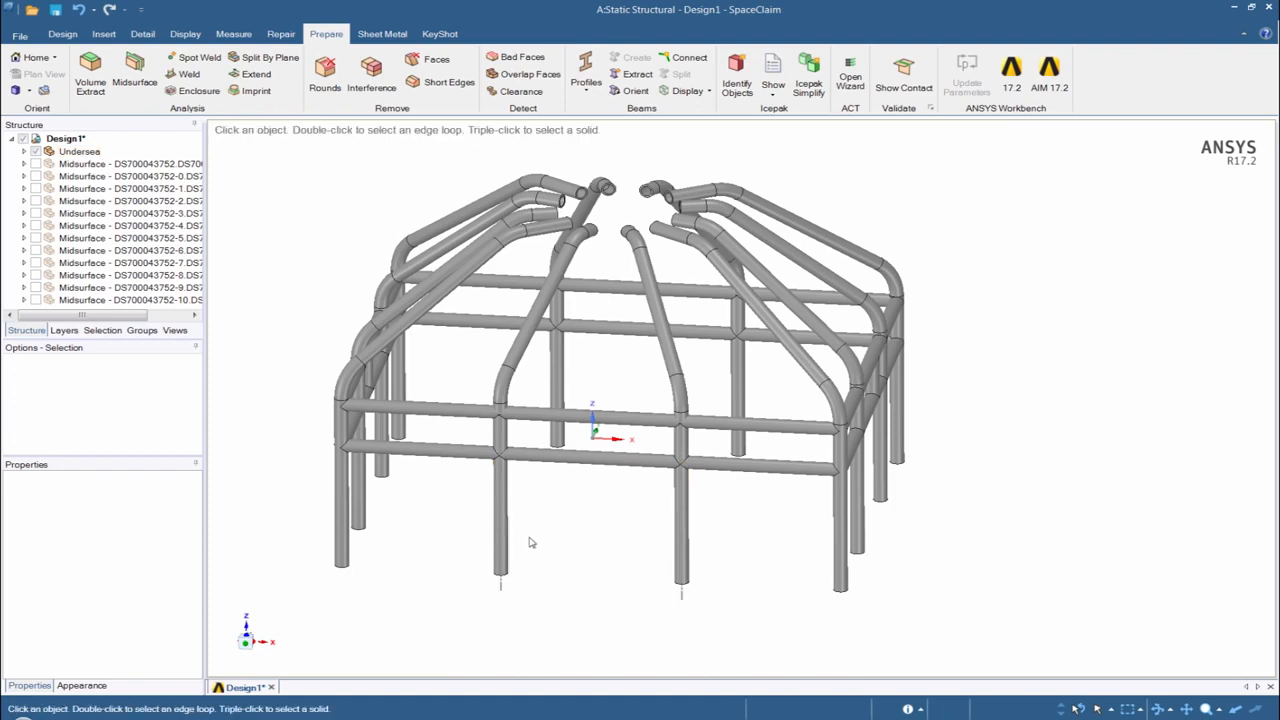
- Extract beams from all the solid tube bodies of the cage
{"action": "scroll", "coordinate": [585, 505], "scroll_direction": "down", "scroll_amount": 3}
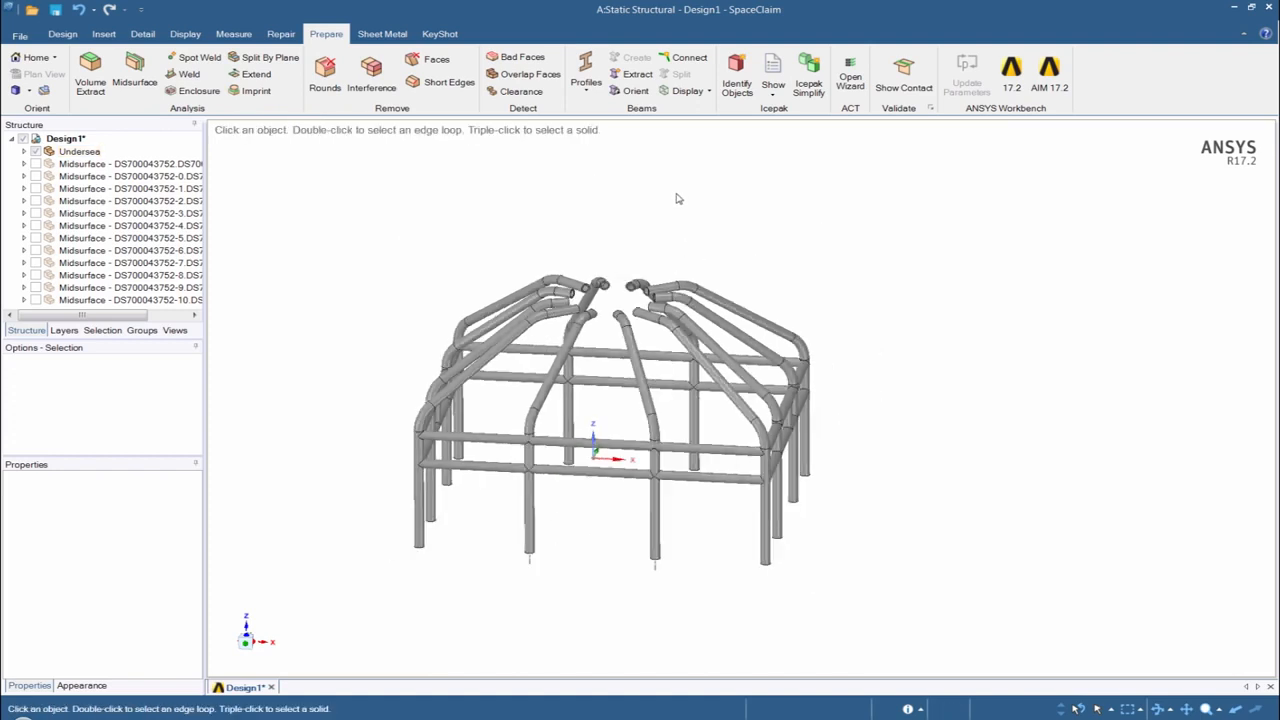
{"action": "left_click", "coordinate": [630, 77]}
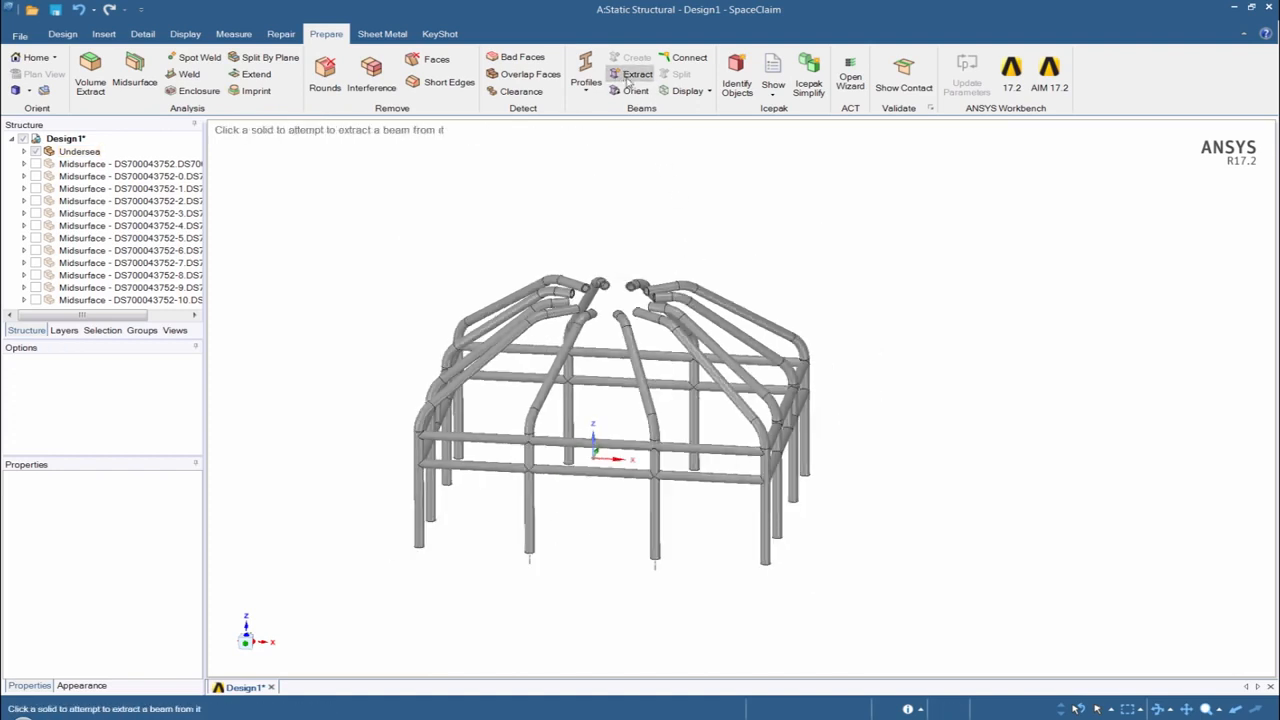
{"action": "left_click_drag", "start_coordinate": [878, 600], "coordinate": [315, 229]}
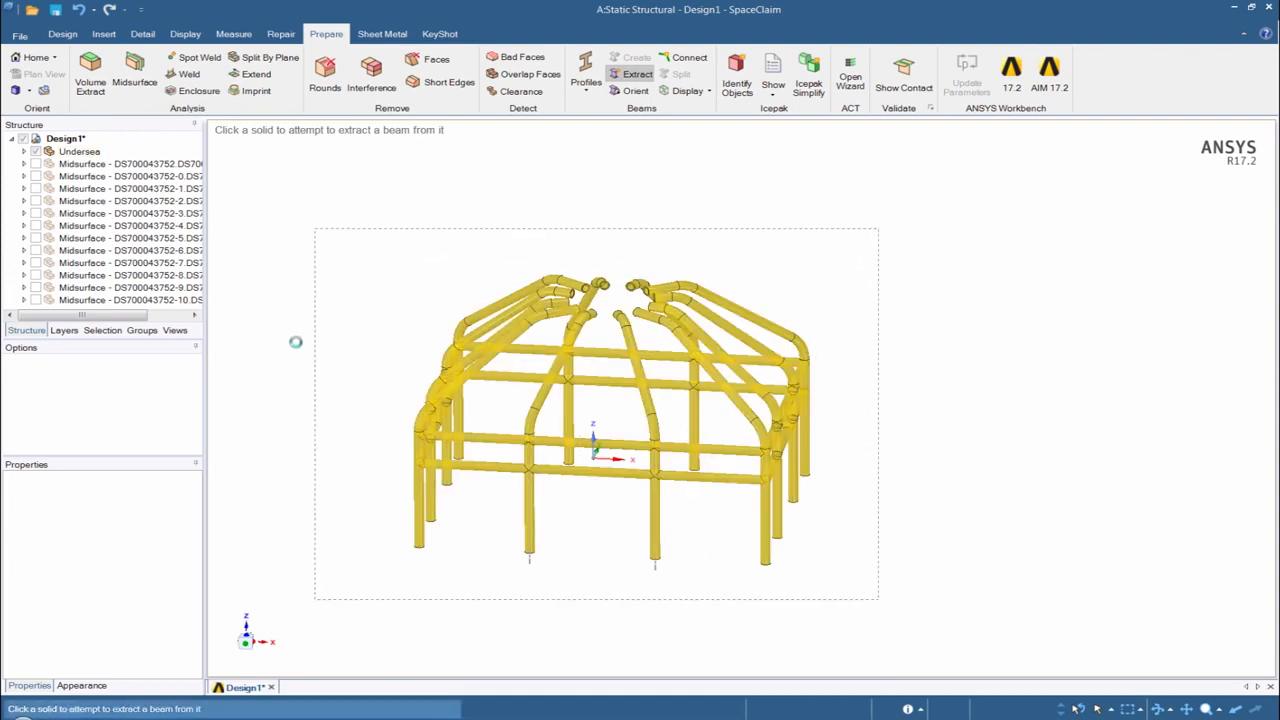
{"action": "mouse_move", "coordinate": [297, 366]}
{"action": "middle_mouse_down"}
{"action": "mouse_move", "coordinate": [286, 297]}
{"action": "mouse_move", "coordinate": [269, 289]}
{"action": "mouse_move", "coordinate": [278, 327]}
{"action": "middle_mouse_up"}
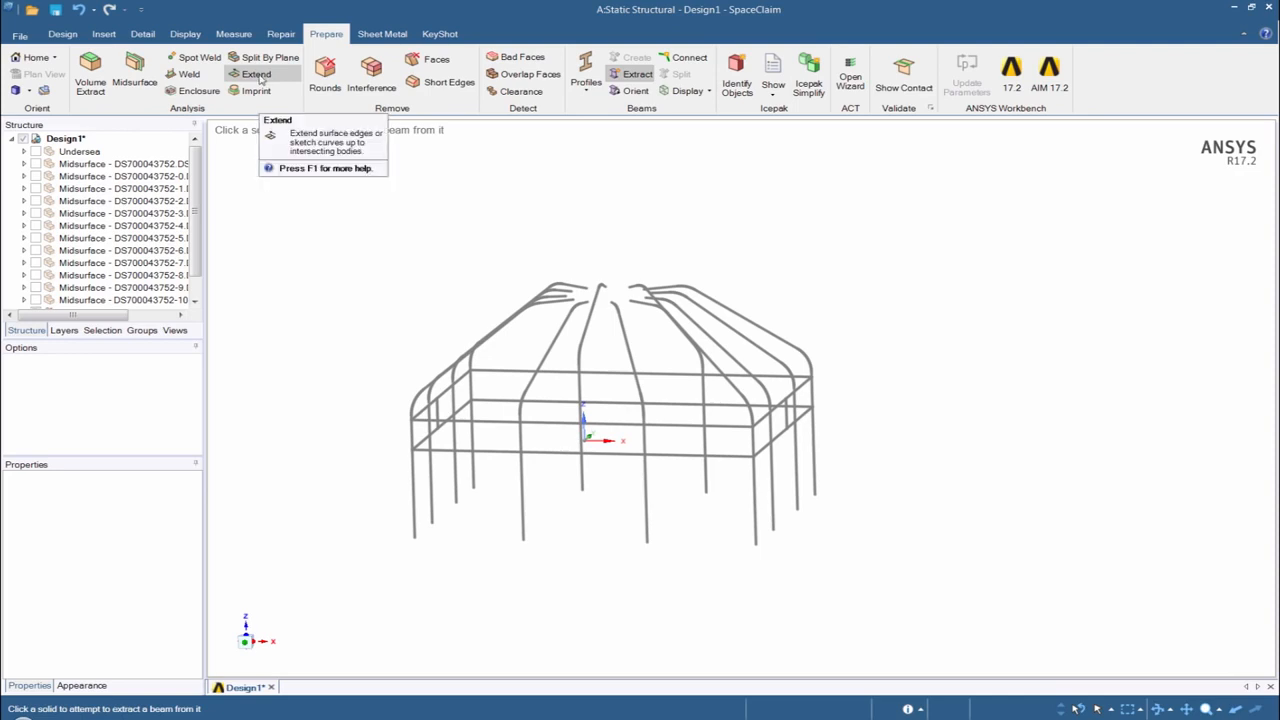
- Find the gaps between the extracted cage beams with Extend, inspect a corner joint, and extend all detected beam ends
{"action": "left_click", "coordinate": [257, 75]}
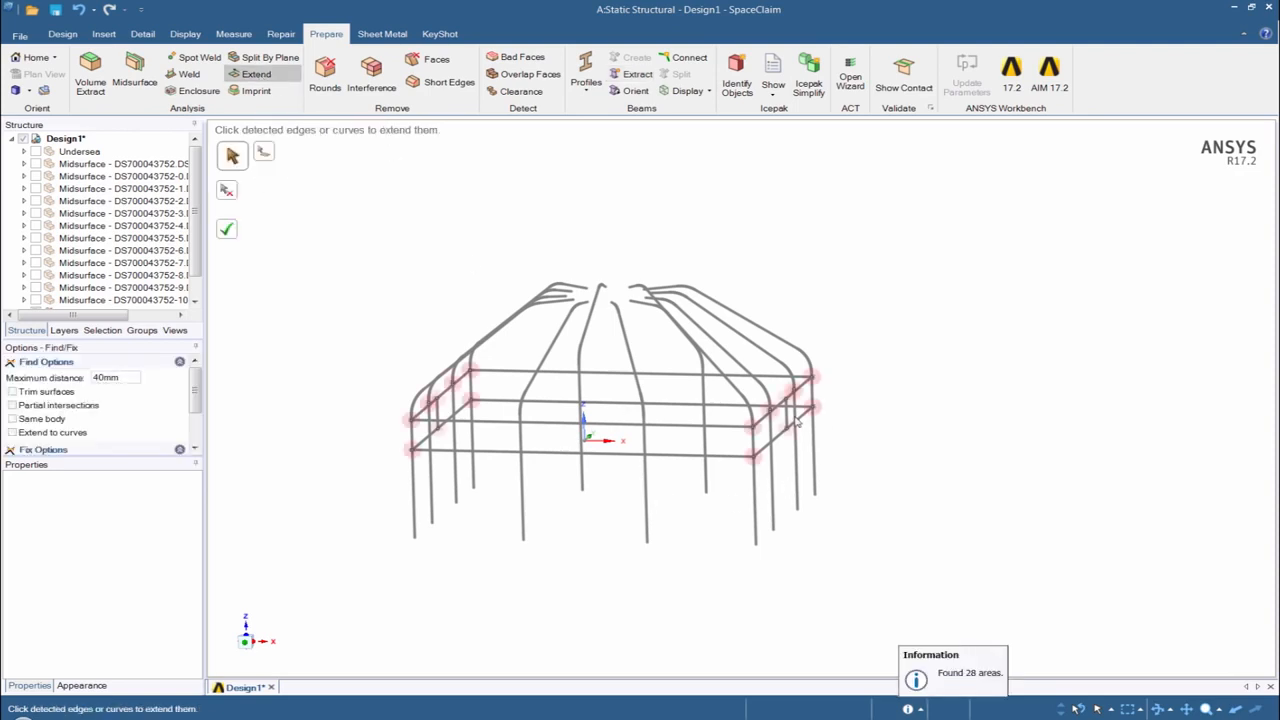
{"action": "scroll", "coordinate": [814, 382], "scroll_direction": "up", "scroll_amount": 5}
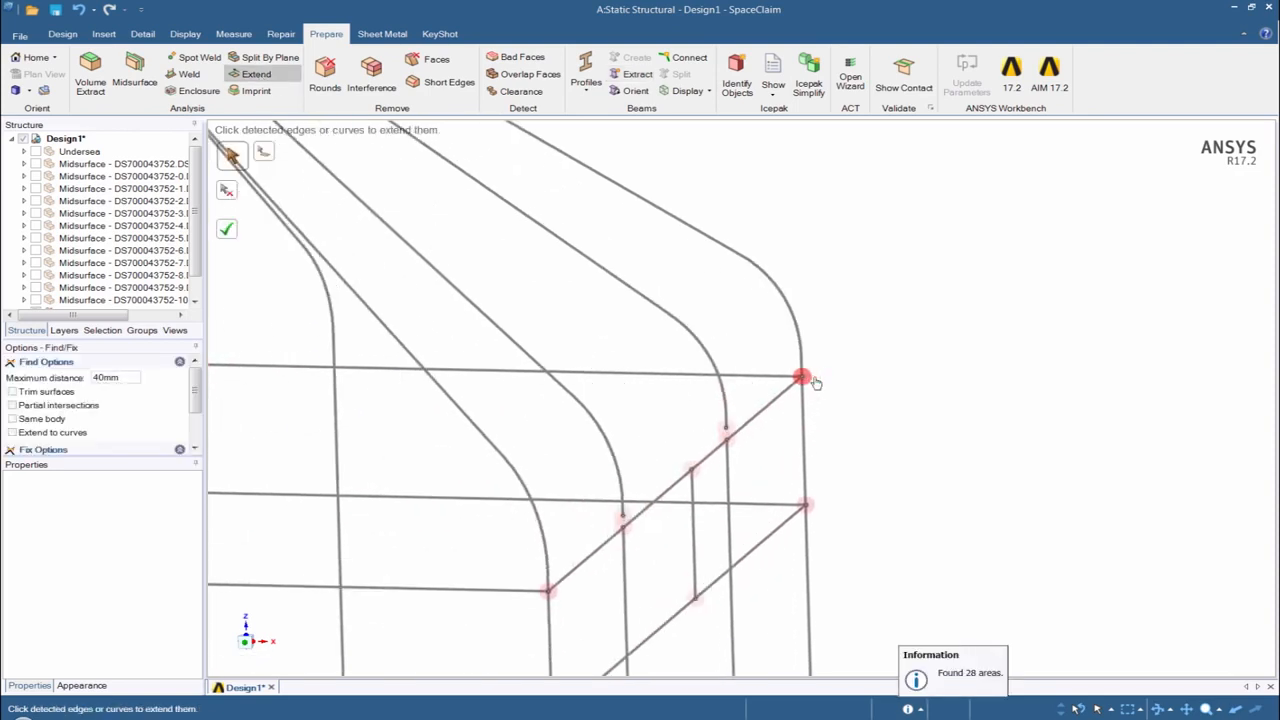
{"action": "scroll", "coordinate": [814, 382], "scroll_direction": "up", "scroll_amount": 5}
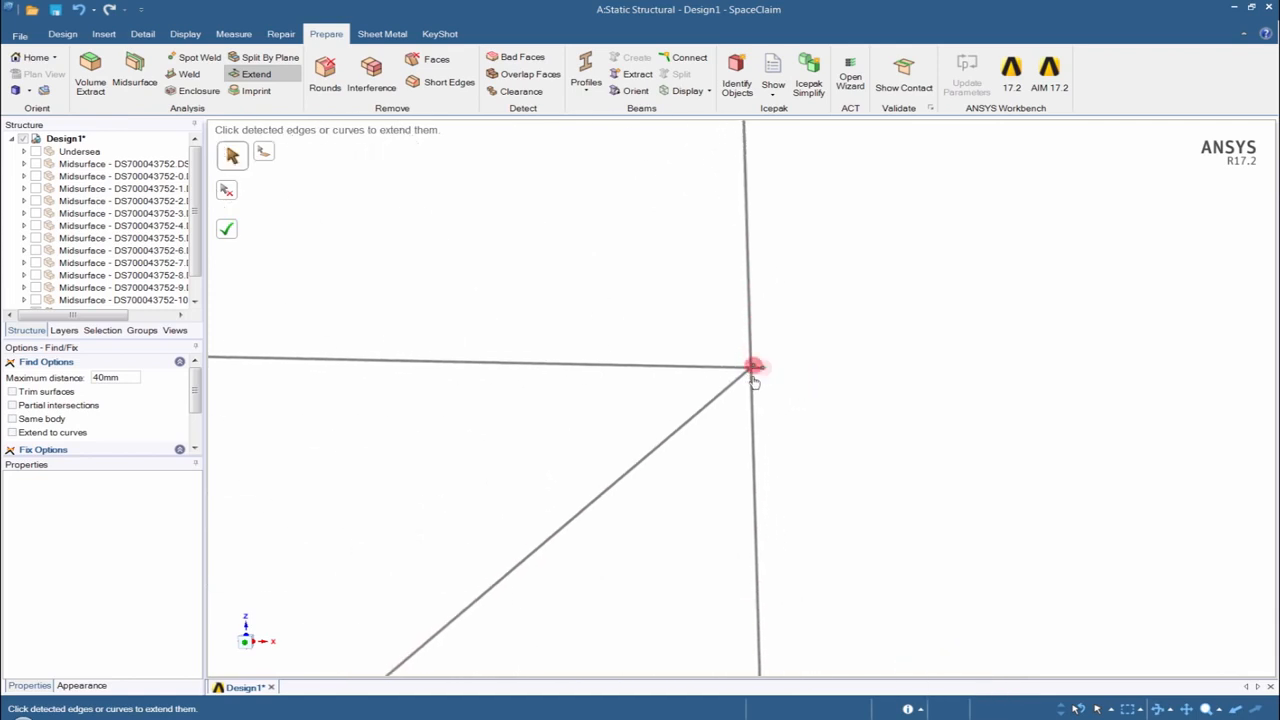
{"action": "scroll", "coordinate": [754, 381], "scroll_direction": "up", "scroll_amount": 3}
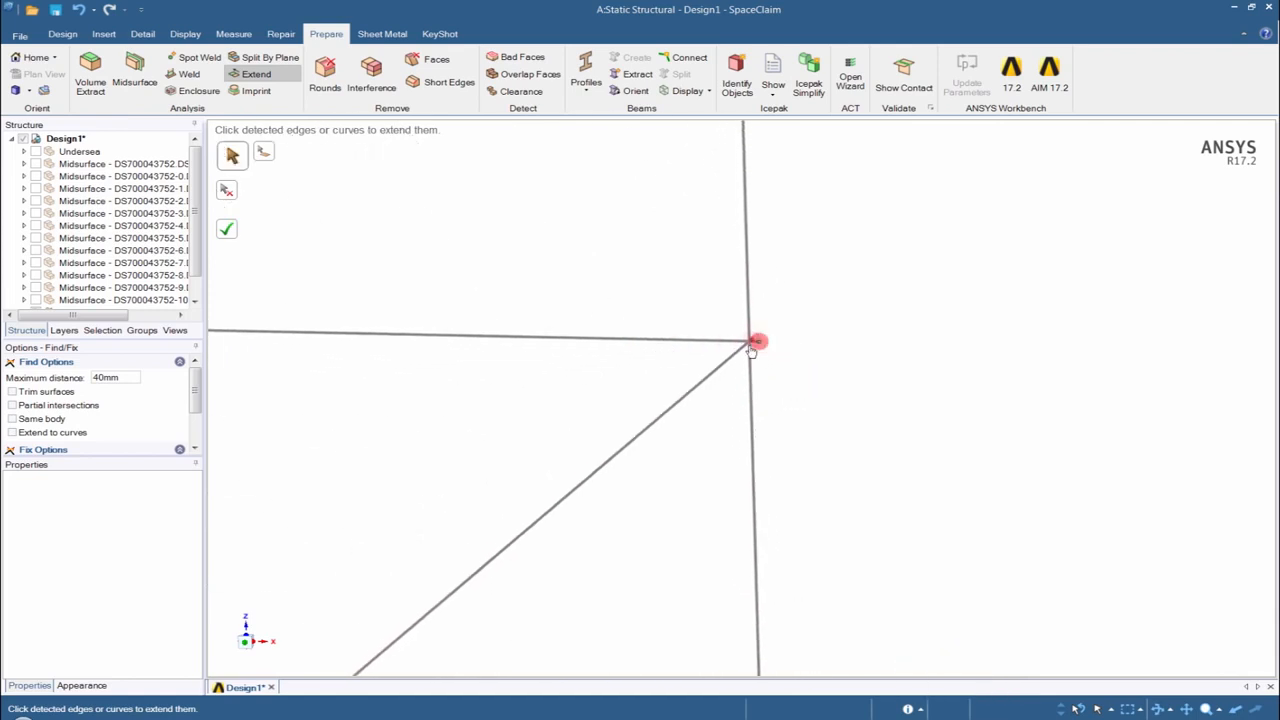
{"action": "scroll", "coordinate": [720, 370], "scroll_direction": "down", "scroll_amount": 3}
{"action": "scroll", "coordinate": [510, 505], "scroll_direction": "down", "scroll_amount": 3}
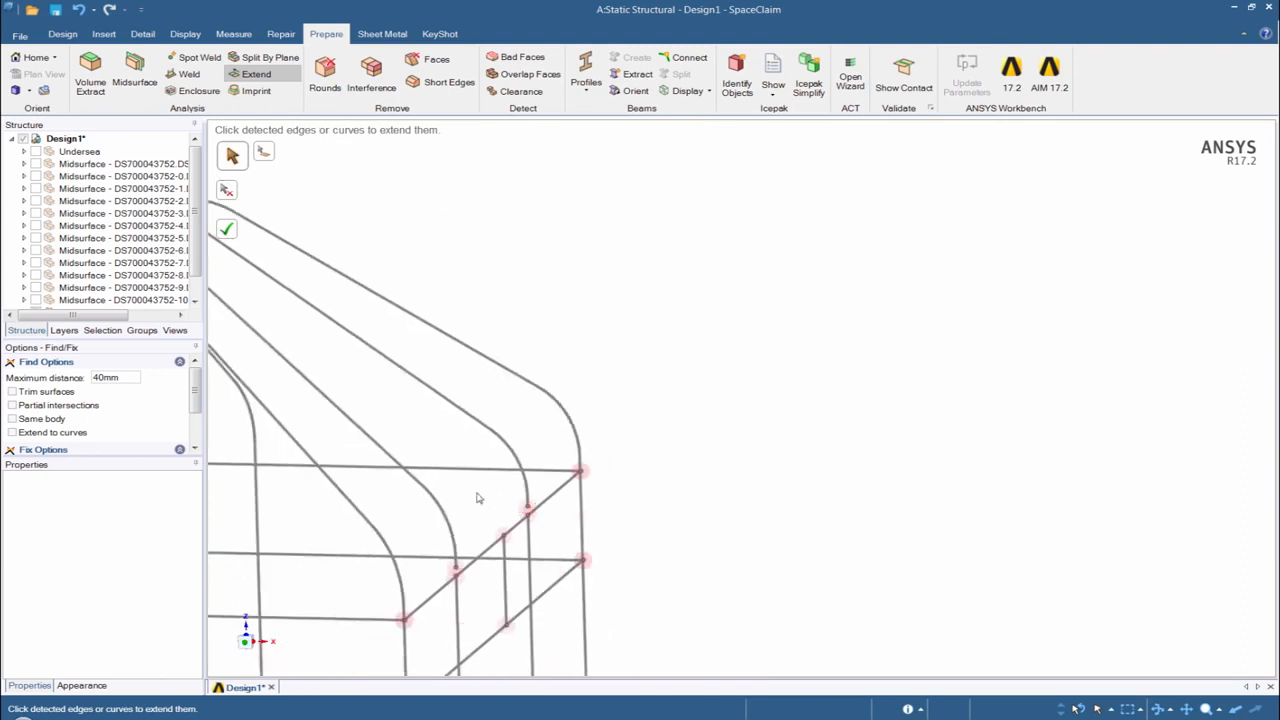
{"action": "scroll", "coordinate": [477, 498], "scroll_direction": "down", "scroll_amount": 6}
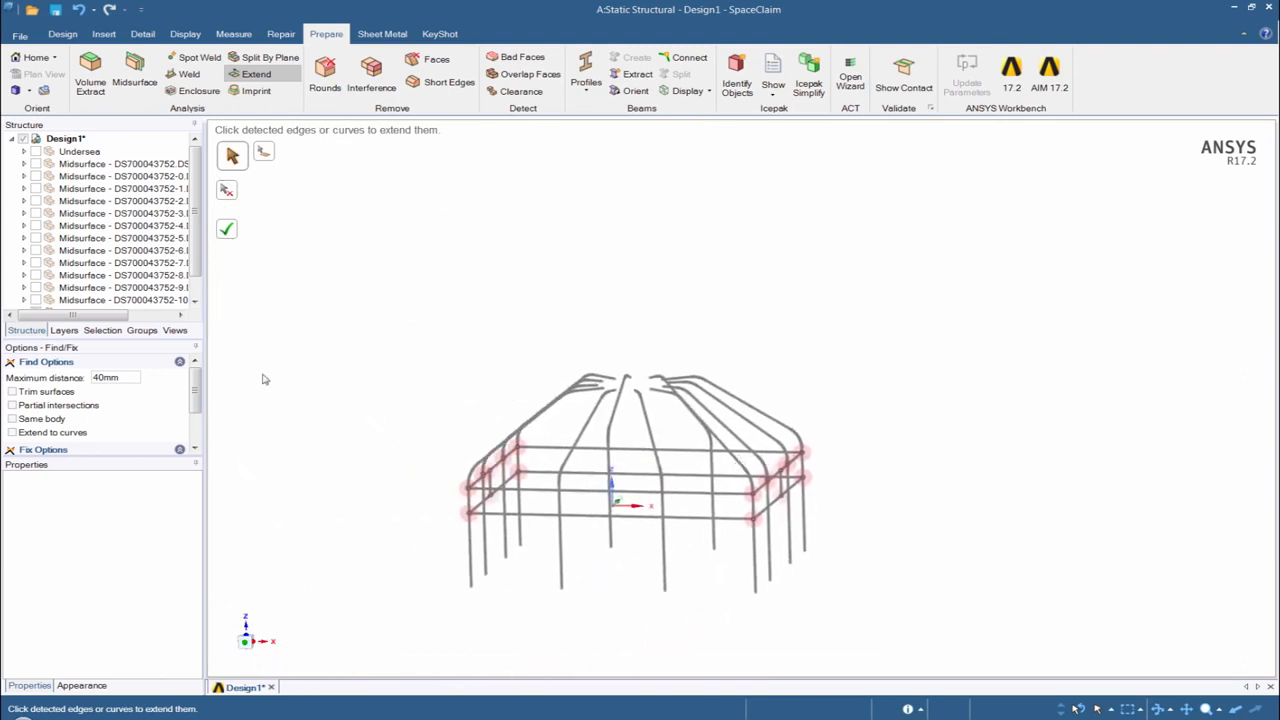
{"action": "left_click", "coordinate": [227, 230]}
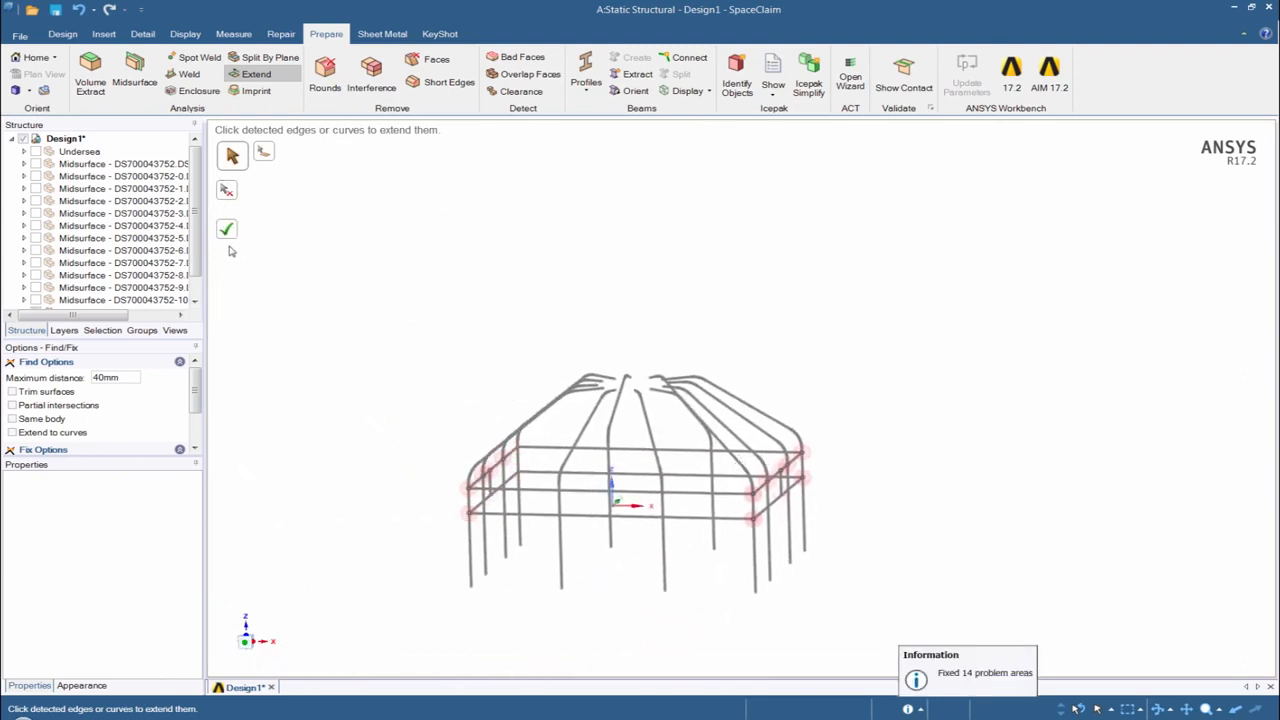
- Show all hidden bodies again and hide only the Undersea component with the original solid tubes
{"action": "mouse_move", "coordinate": [611, 531]}
{"action": "middle_mouse_down"}
{"action": "mouse_move", "coordinate": [590, 495]}
{"action": "mouse_move", "coordinate": [580, 535]}
{"action": "middle_mouse_up"}
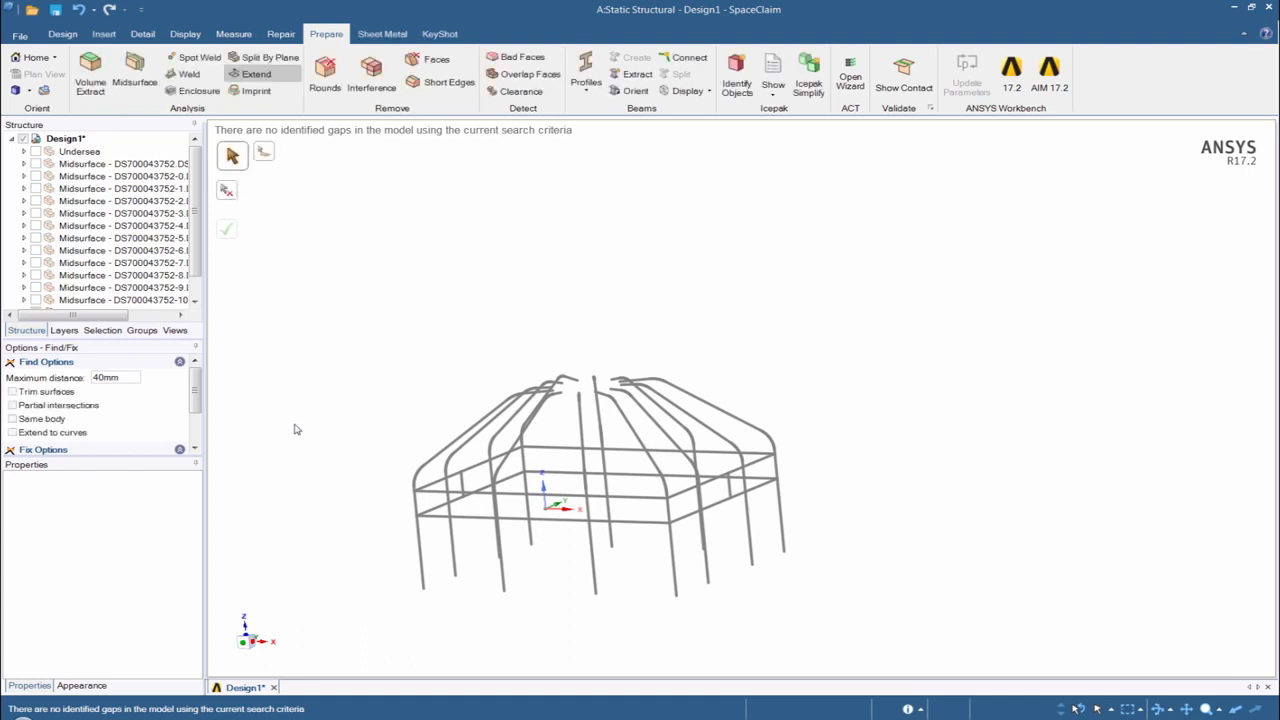
{"action": "right_click", "coordinate": [281, 341]}
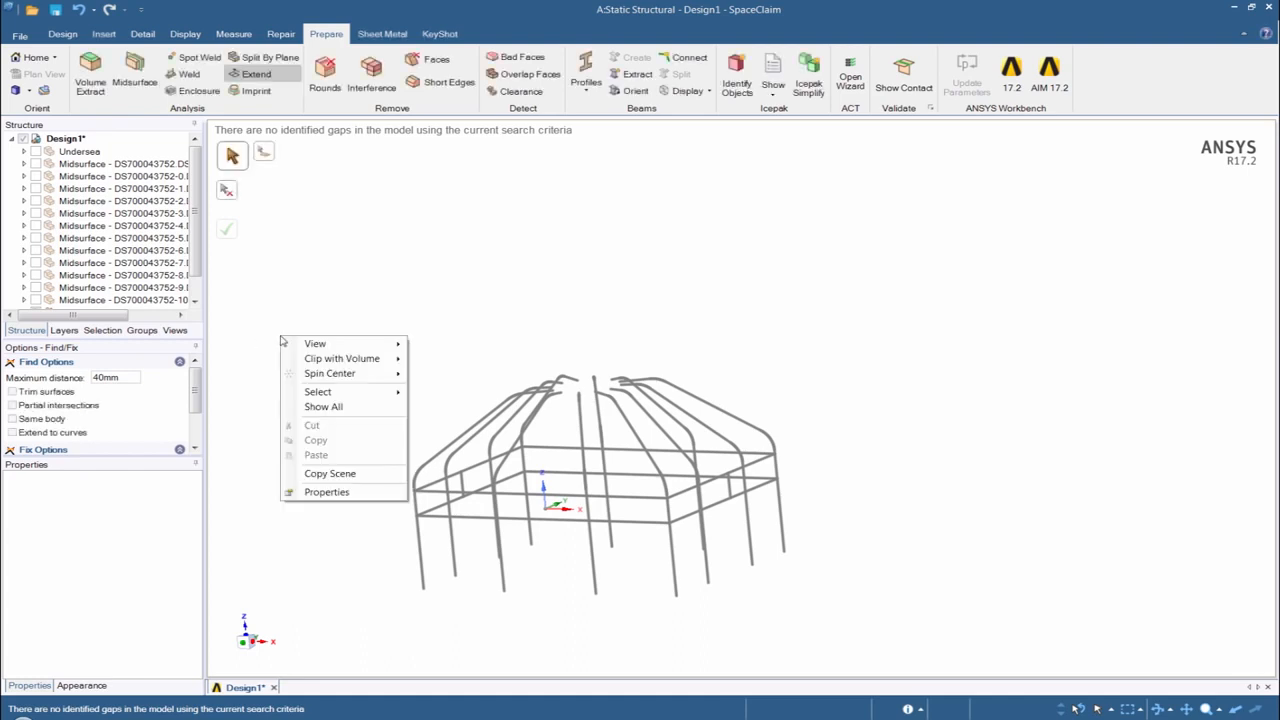
{"action": "left_click", "coordinate": [315, 408]}
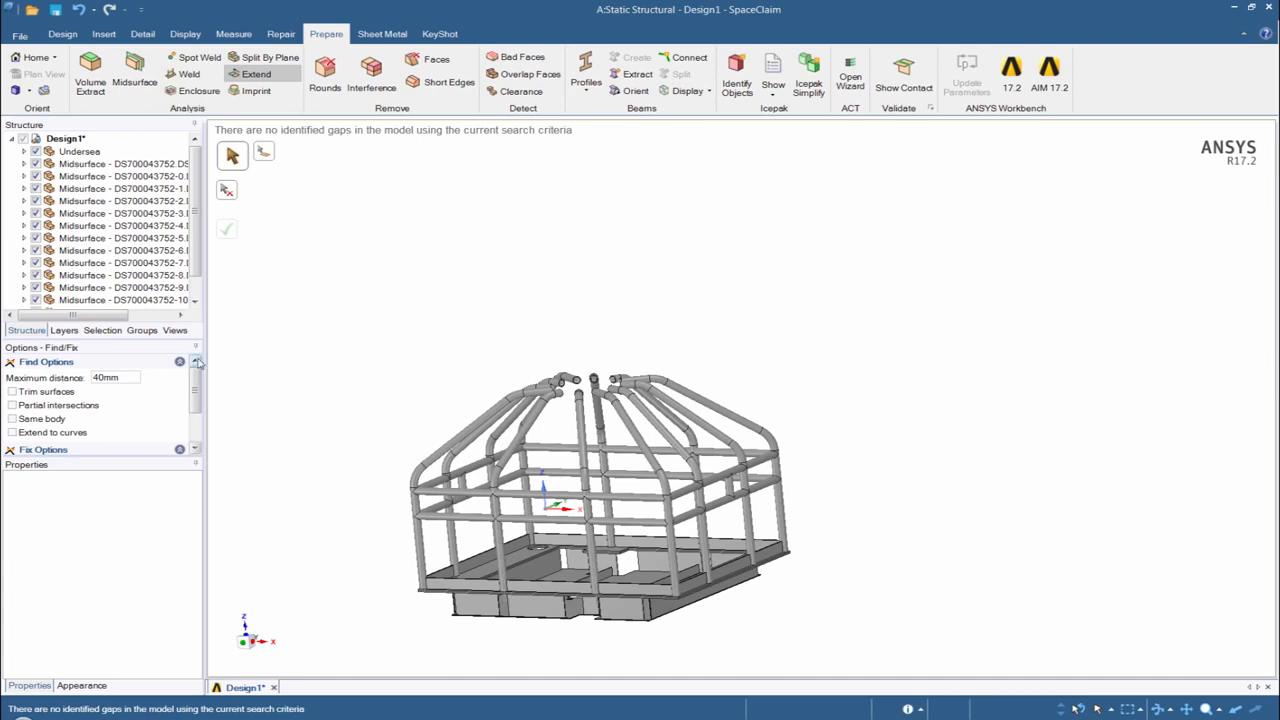
{"action": "left_click", "coordinate": [36, 152]}
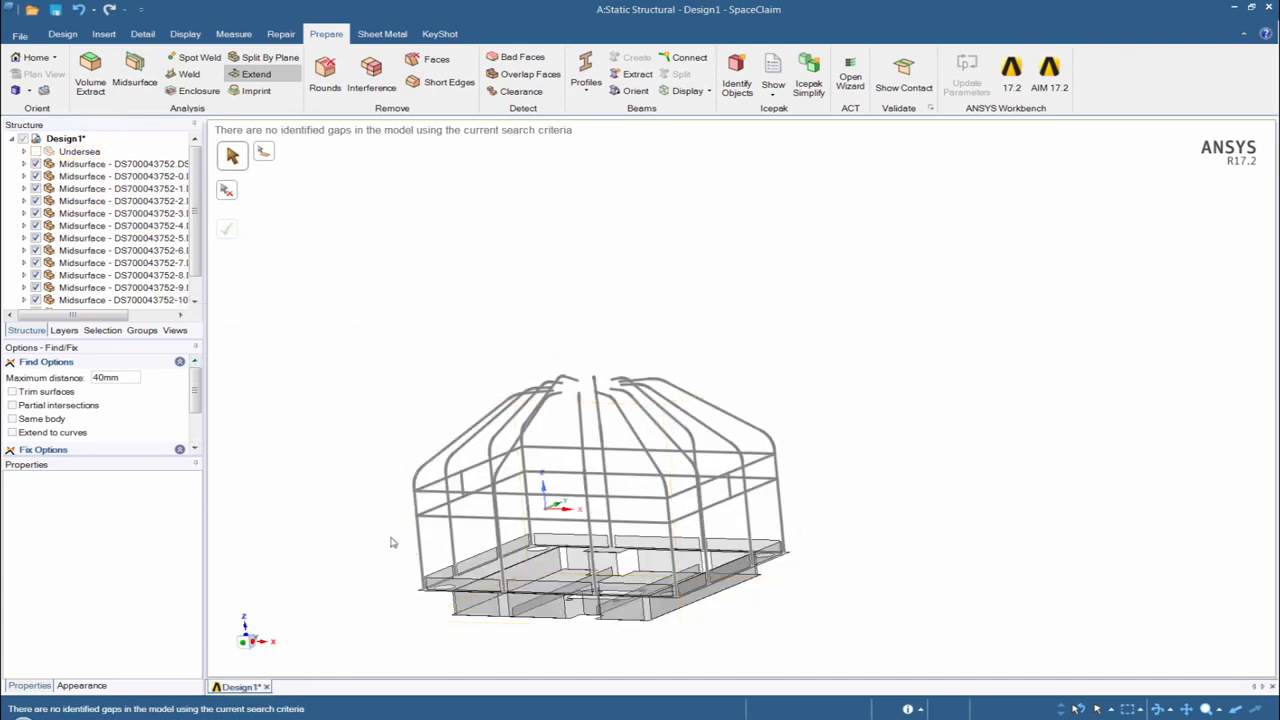
- Inspect the gaps below the cage's vertical beams and extend all detected lower beam ends to the base plate surface
{"action": "middle_click_drag", "start_coordinate": [353, 518], "coordinate": [518, 463]}
{"action": "middle_click_drag", "start_coordinate": [518, 463], "coordinate": [520, 438]}
{"action": "left_click", "coordinate": [249, 648]}
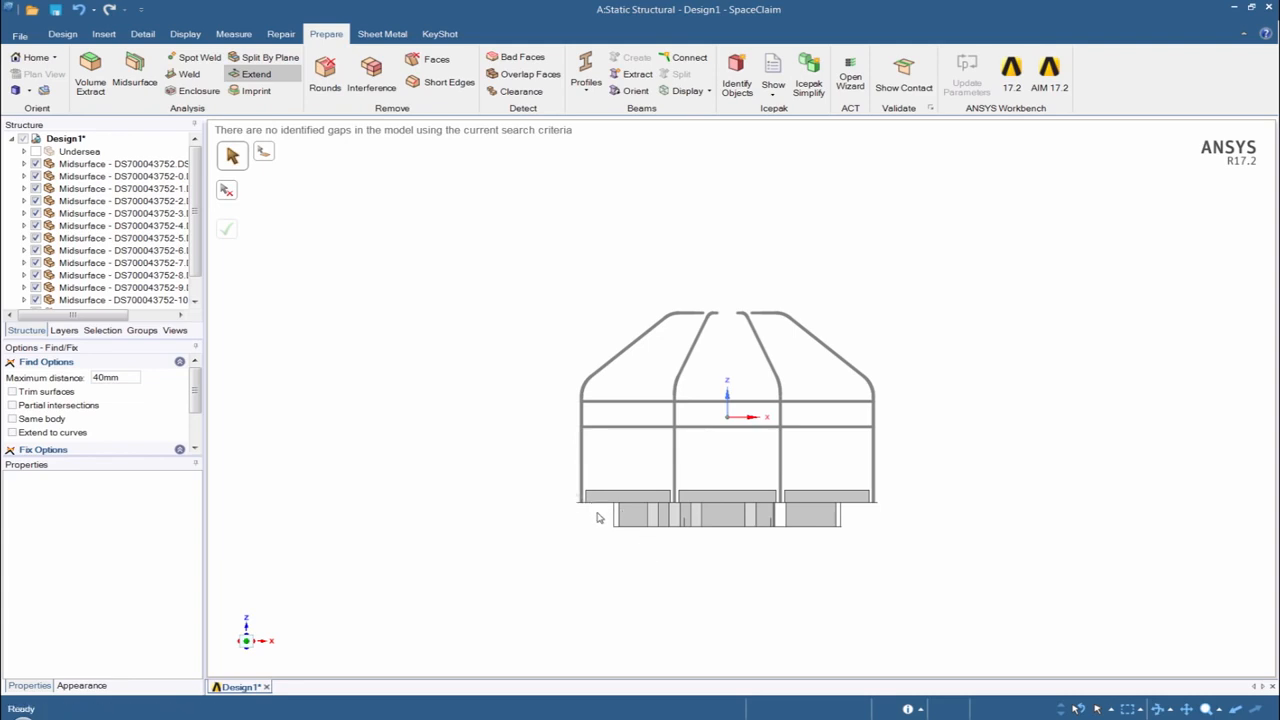
{"action": "scroll", "coordinate": [605, 515], "scroll_direction": "up", "scroll_amount": 5}
{"action": "scroll", "coordinate": [420, 478], "scroll_direction": "up", "scroll_amount": 3}
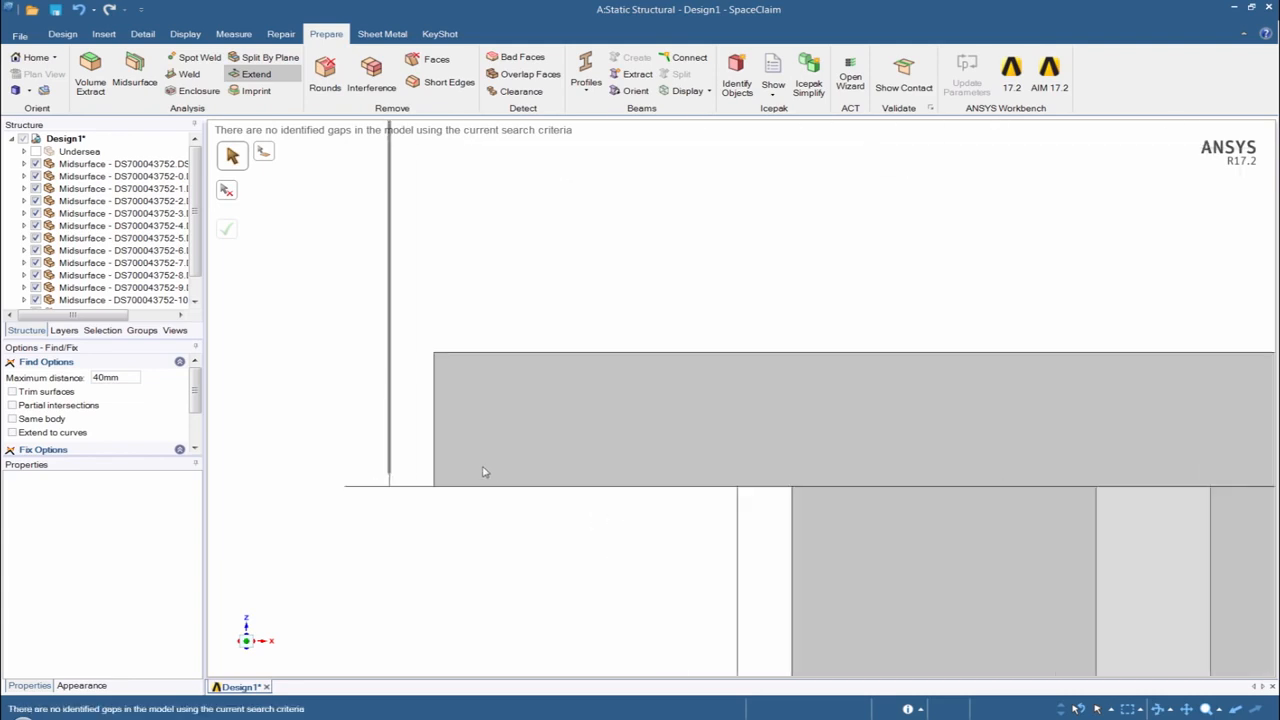
{"action": "middle_click_drag", "start_coordinate": [421, 464], "coordinate": [408, 466]}
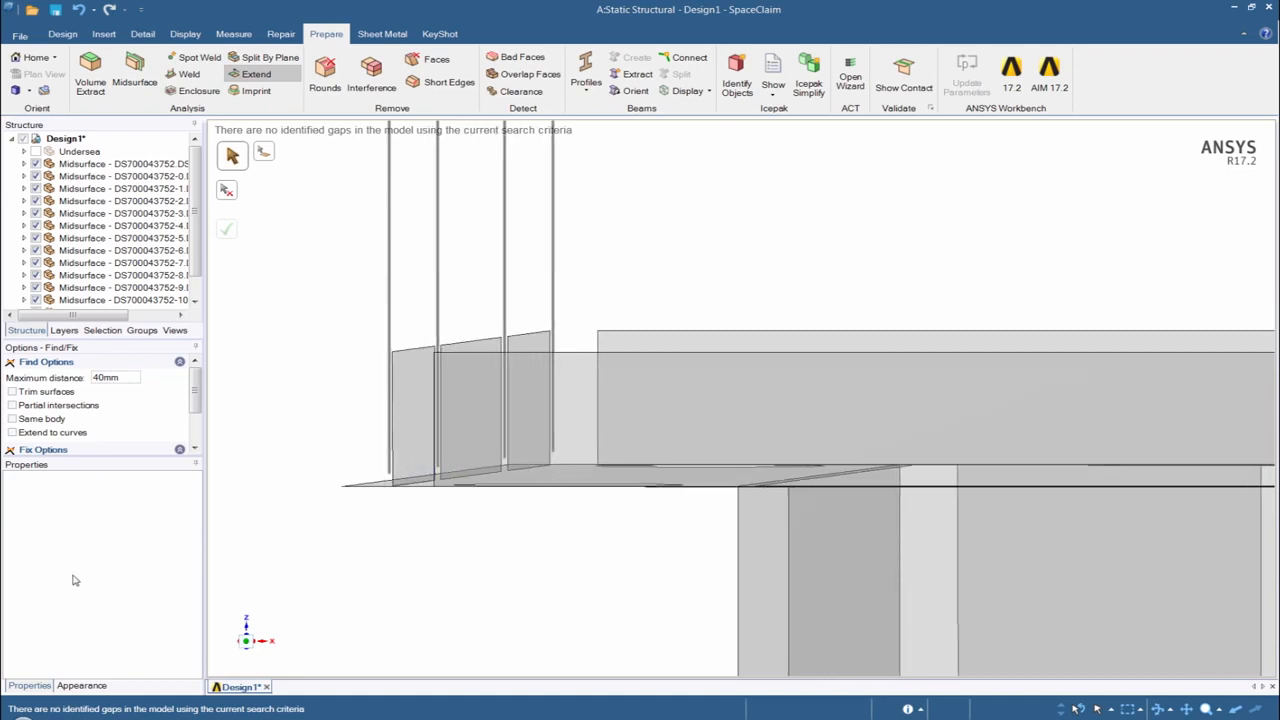
{"action": "left_click", "coordinate": [257, 80]}
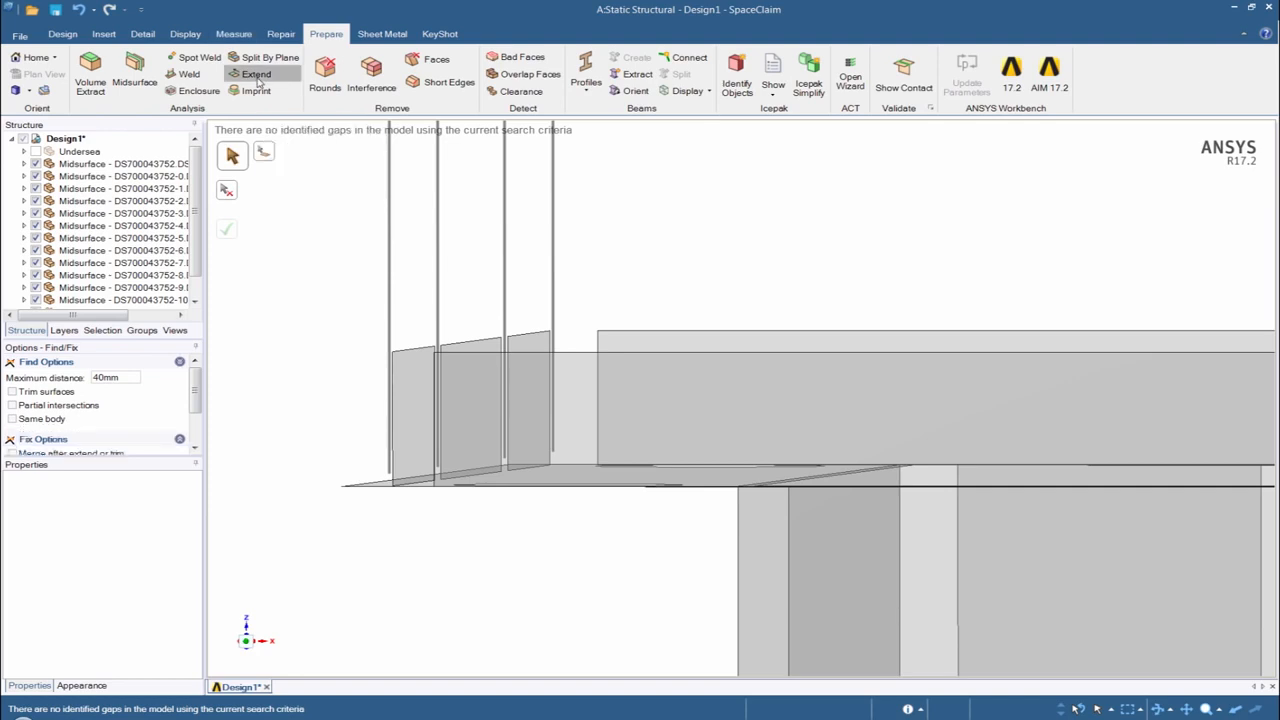
{"action": "scroll", "coordinate": [634, 280], "scroll_direction": "down", "scroll_amount": 5}
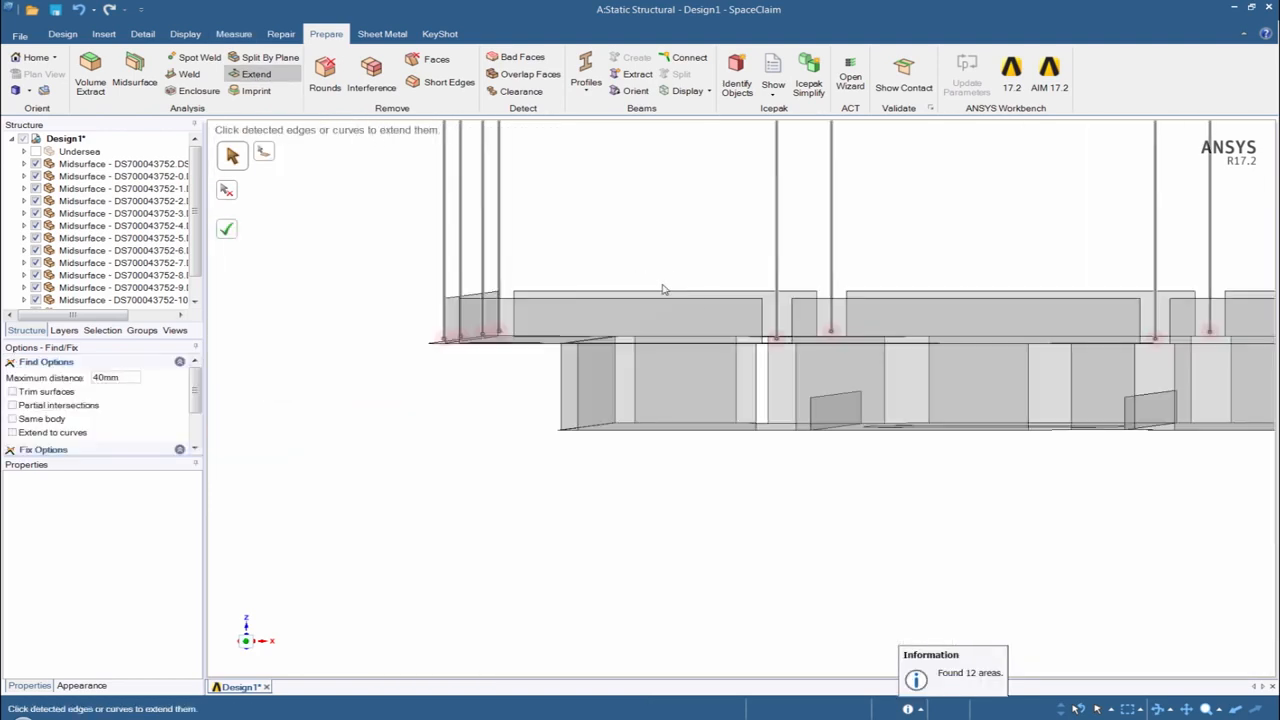
{"action": "scroll", "coordinate": [794, 340], "scroll_direction": "down", "scroll_amount": 4}
{"action": "middle_click_drag", "start_coordinate": [1151, 388], "coordinate": [1089, 380]}
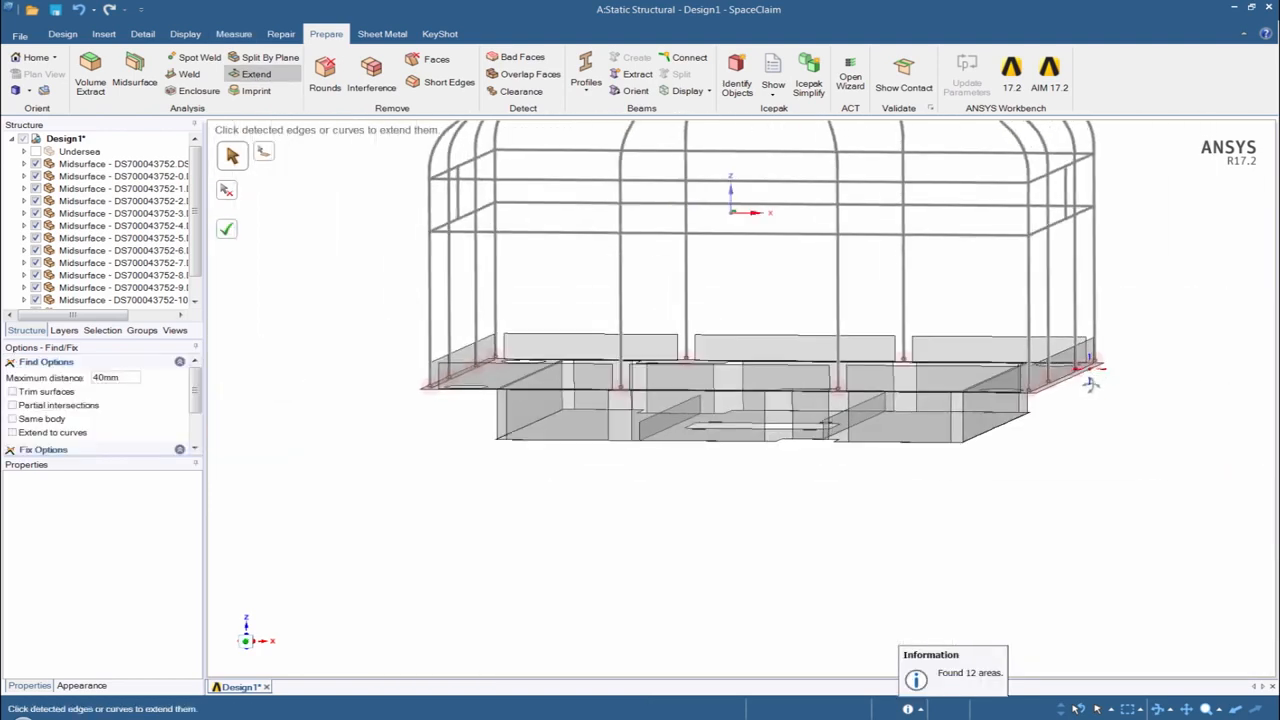
{"action": "left_click", "coordinate": [231, 232]}
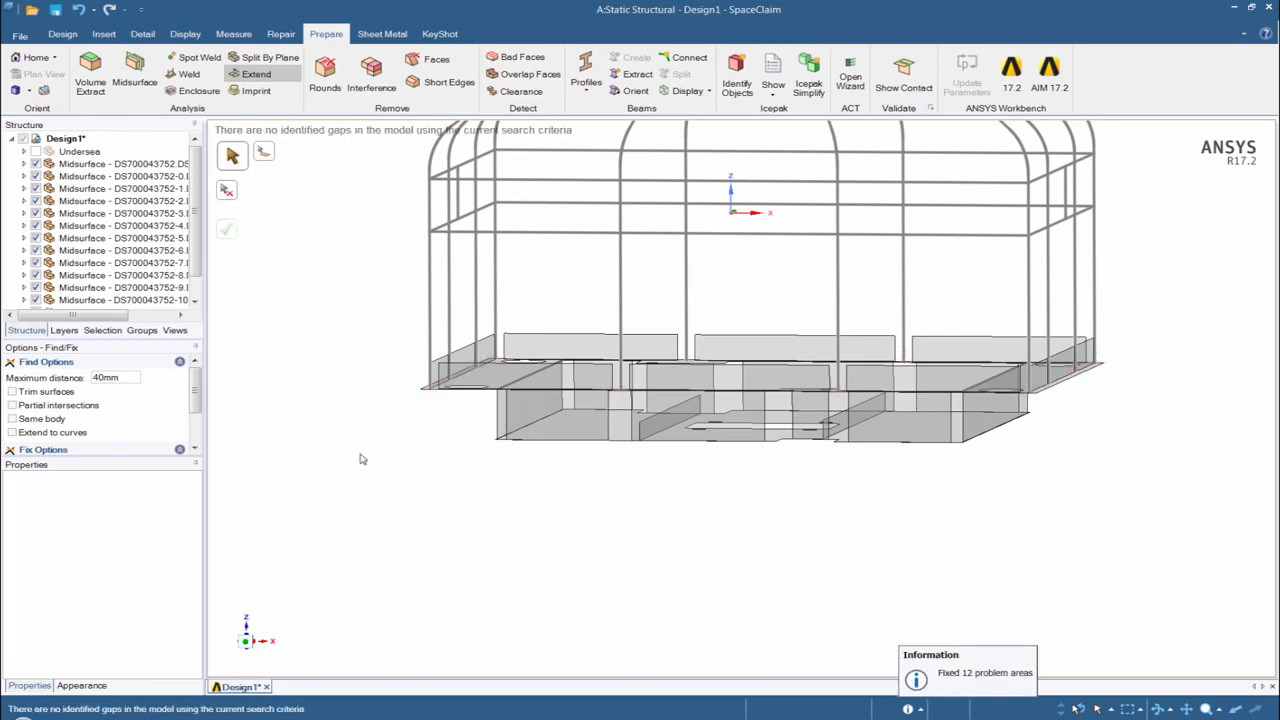
- Find the gaps between the upright side plates and the beams with Extend to curves and an 80 mm maximum distance, and extend all detected edges
{"action": "middle_click_drag", "start_coordinate": [362, 459], "coordinate": [655, 376]}
{"action": "scroll", "coordinate": [677, 379], "scroll_direction": "up", "scroll_amount": 4}
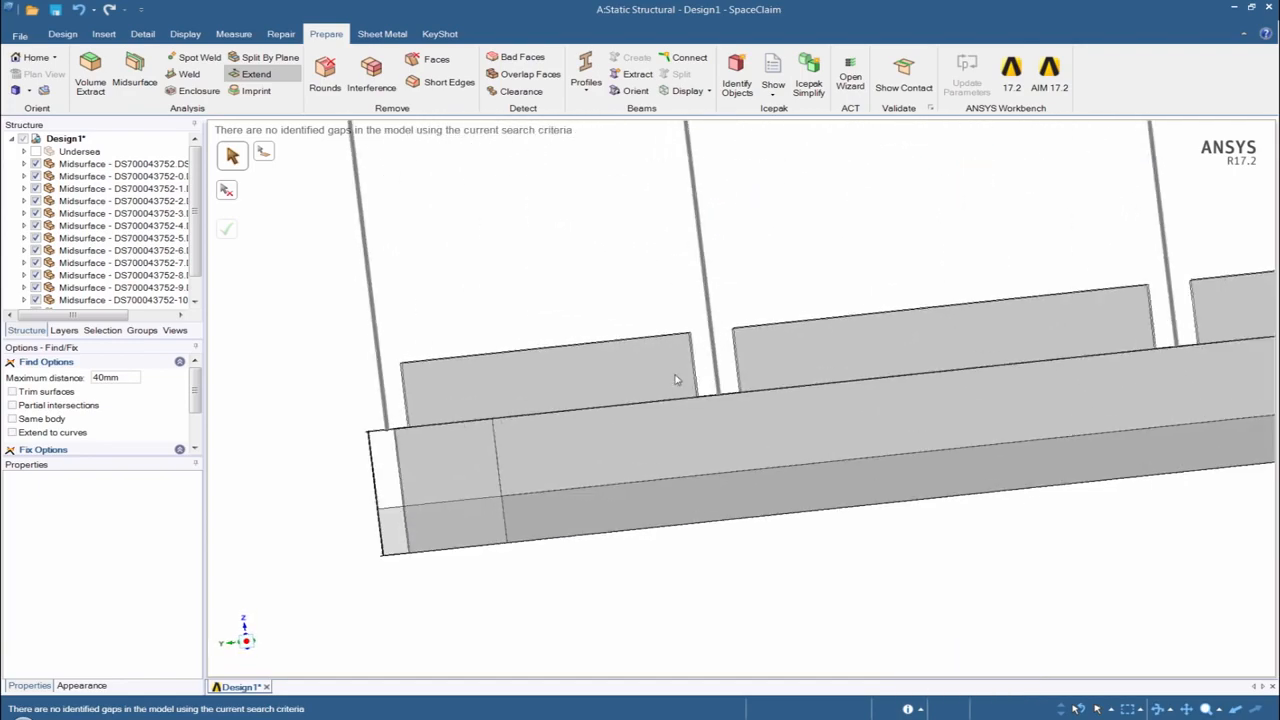
{"action": "scroll", "coordinate": [677, 379], "scroll_direction": "up", "scroll_amount": 1}
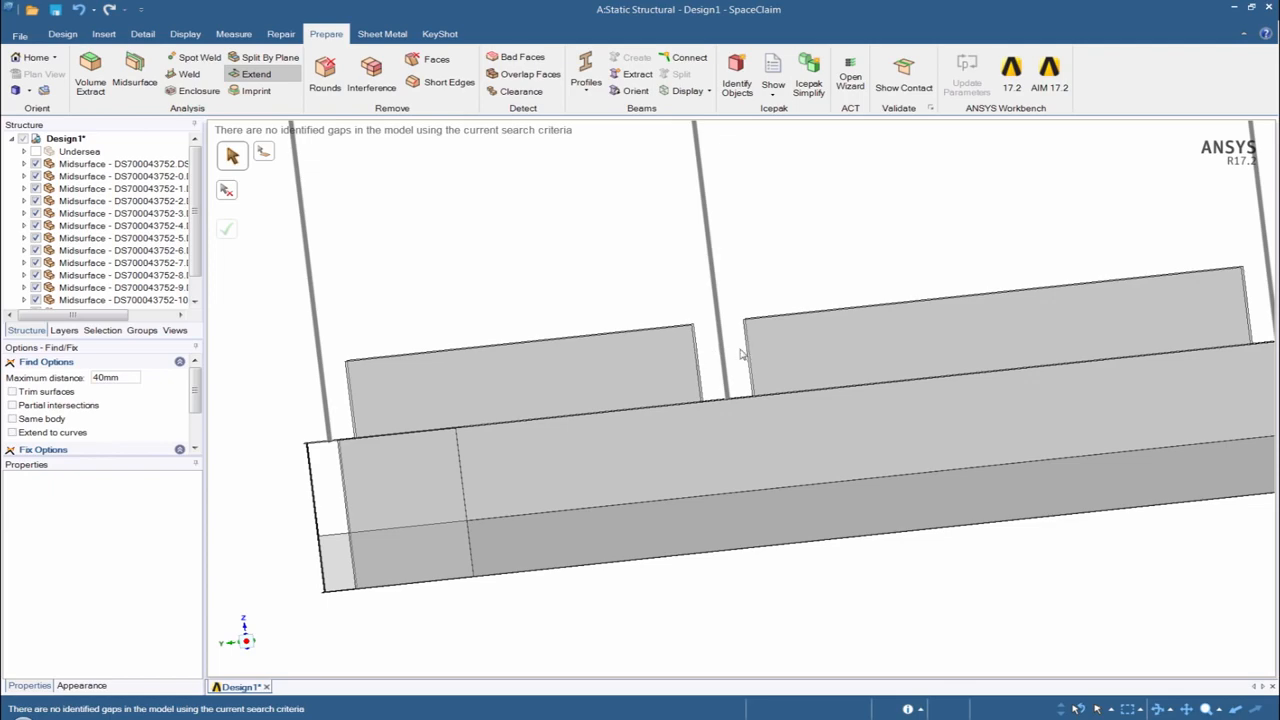
{"action": "scroll", "coordinate": [720, 280], "scroll_direction": "down", "scroll_amount": 5}
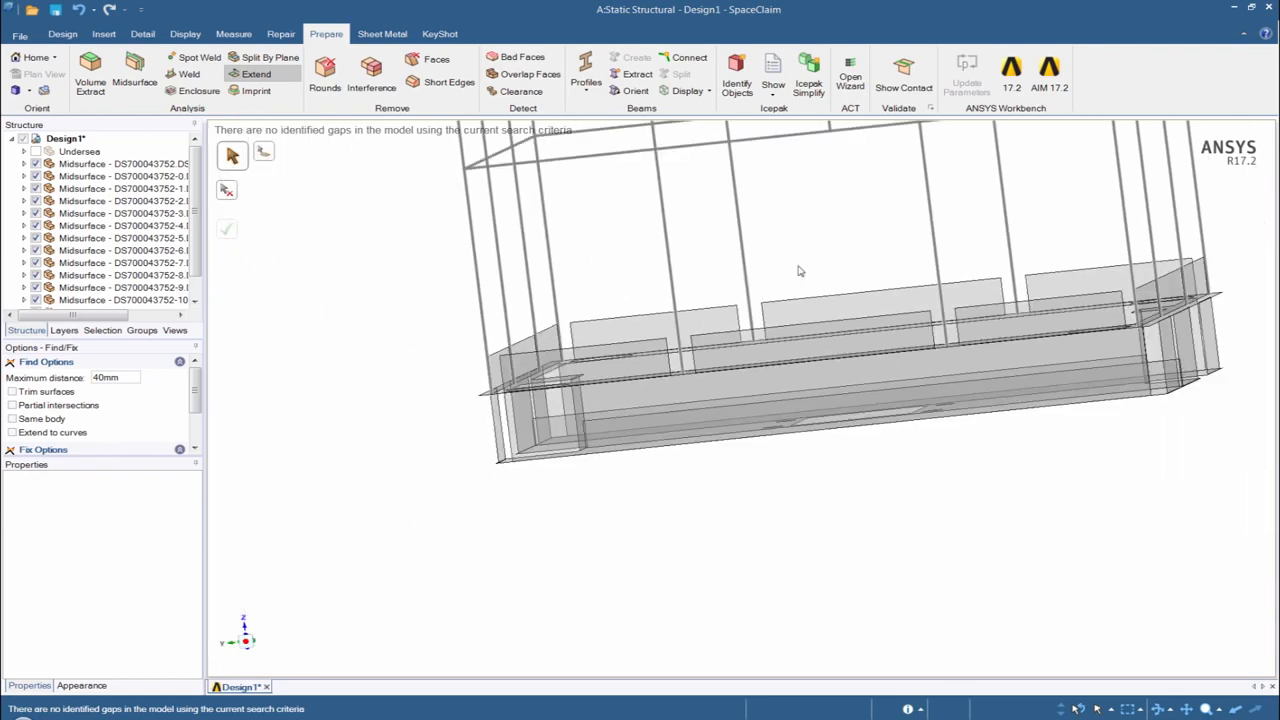
{"action": "middle_click_drag", "start_coordinate": [800, 271], "coordinate": [703, 325], "text": "shift"}
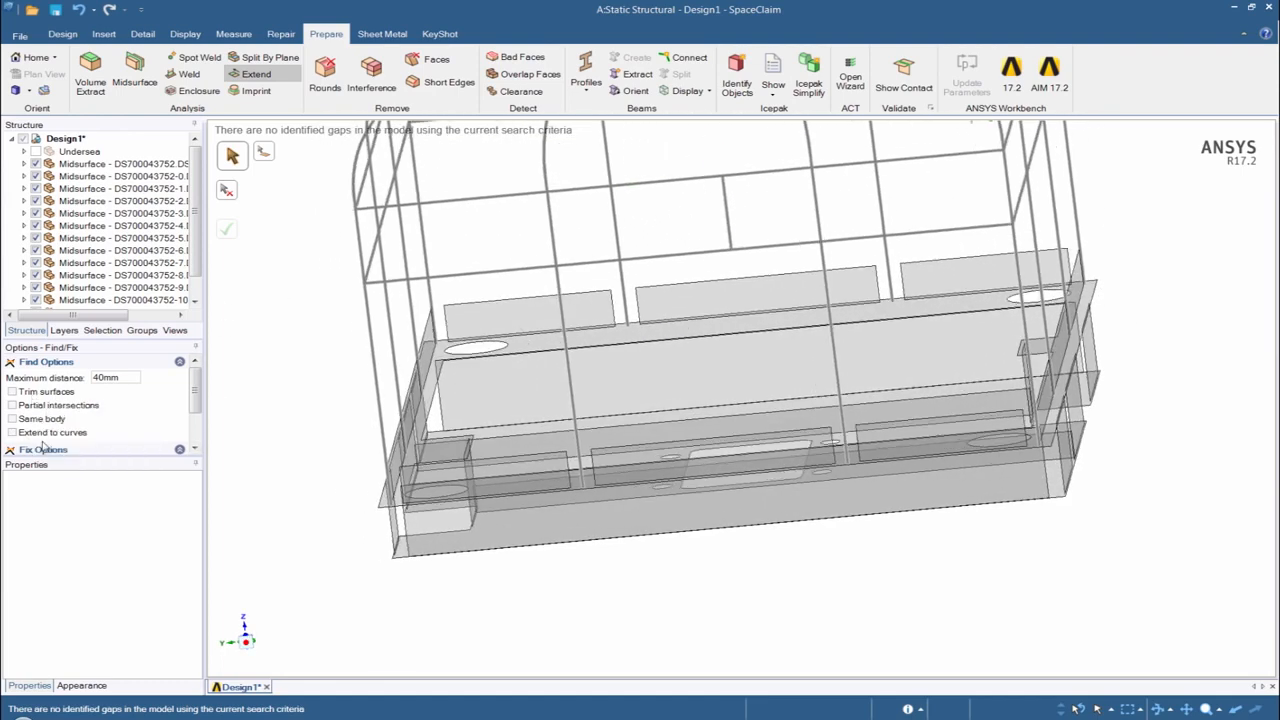
{"action": "left_click", "coordinate": [12, 433]}
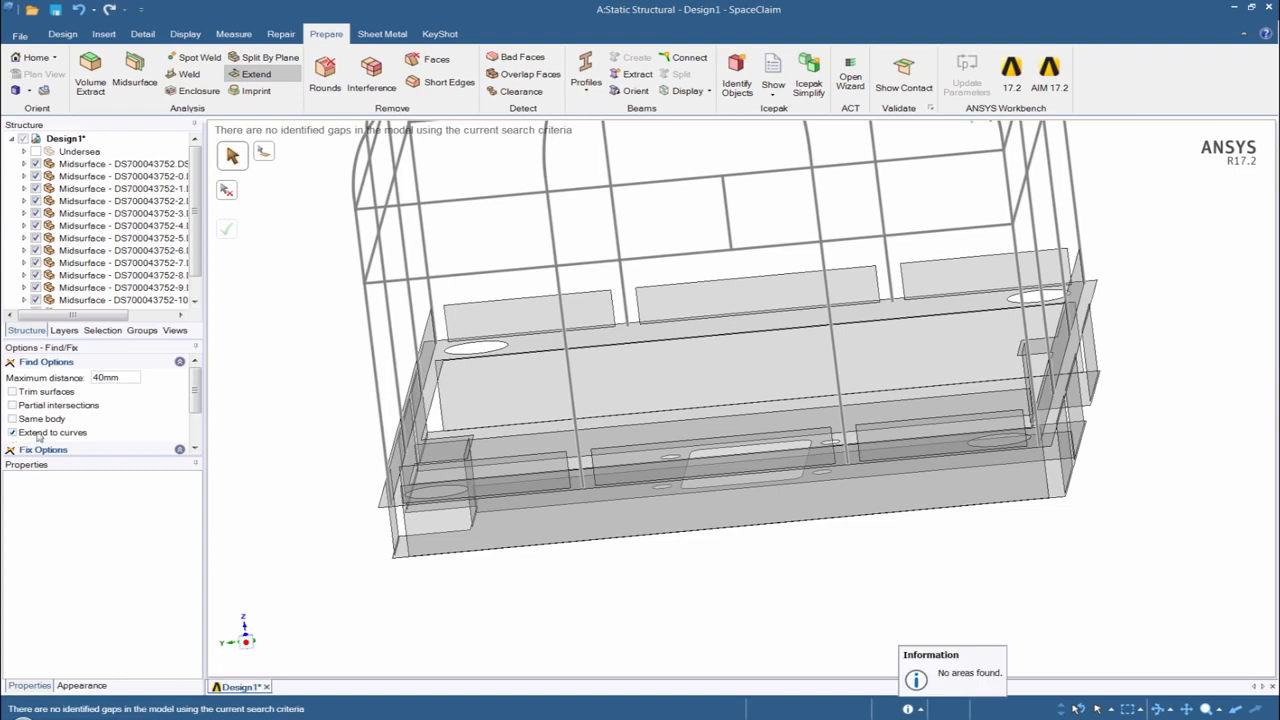
{"action": "left_click_drag", "start_coordinate": [125, 377], "coordinate": [87, 381]}
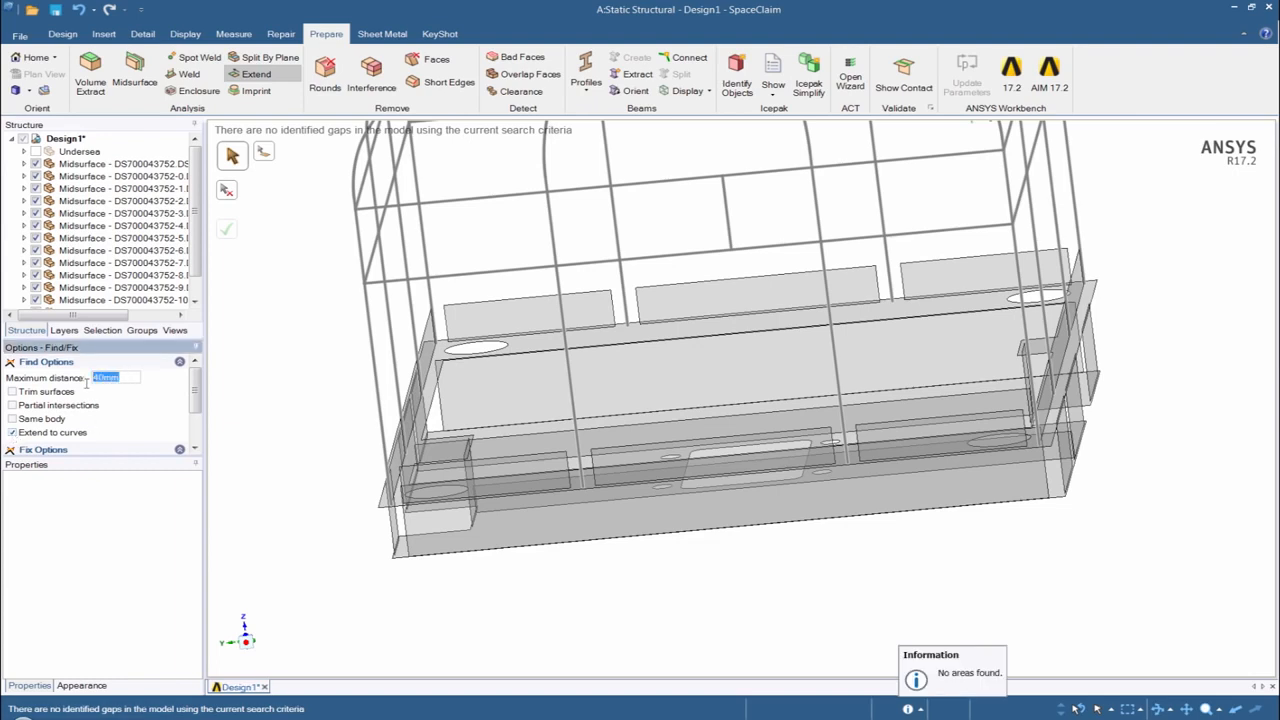
{"action": "type", "text": "80mm"}
{"action": "key", "text": "Return"}
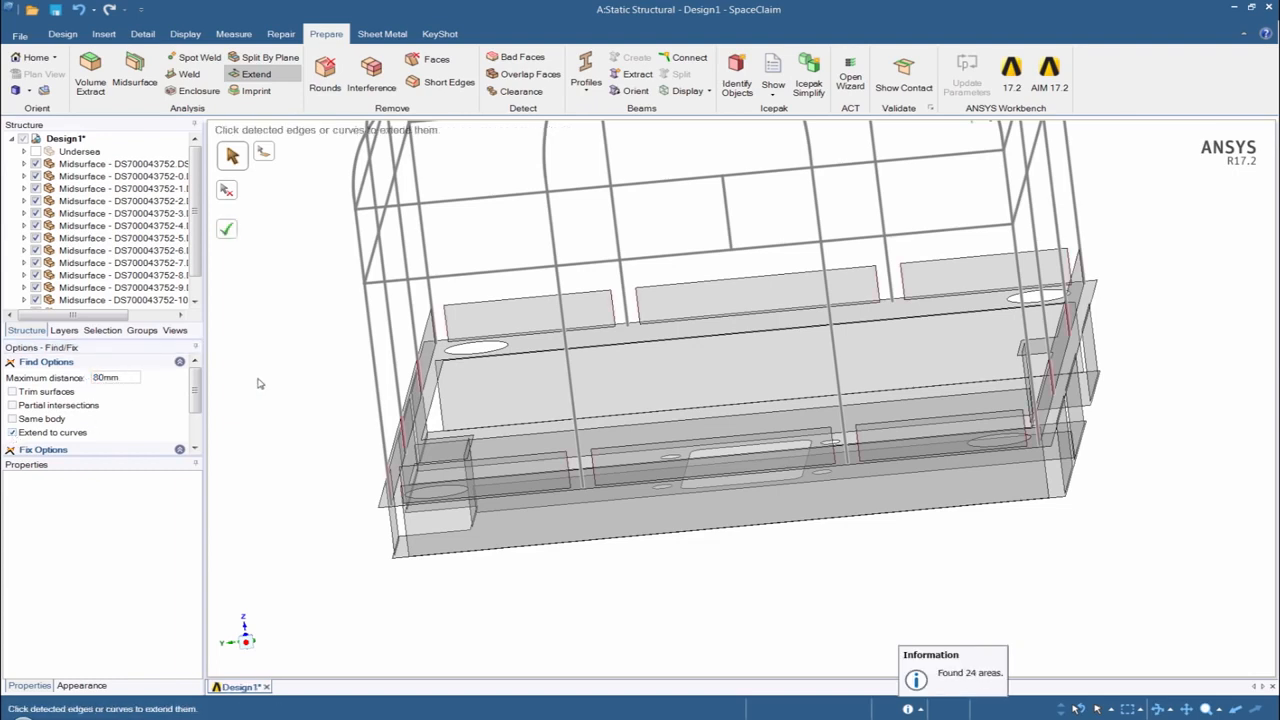
{"action": "middle_click_drag", "start_coordinate": [659, 531], "coordinate": [352, 452]}
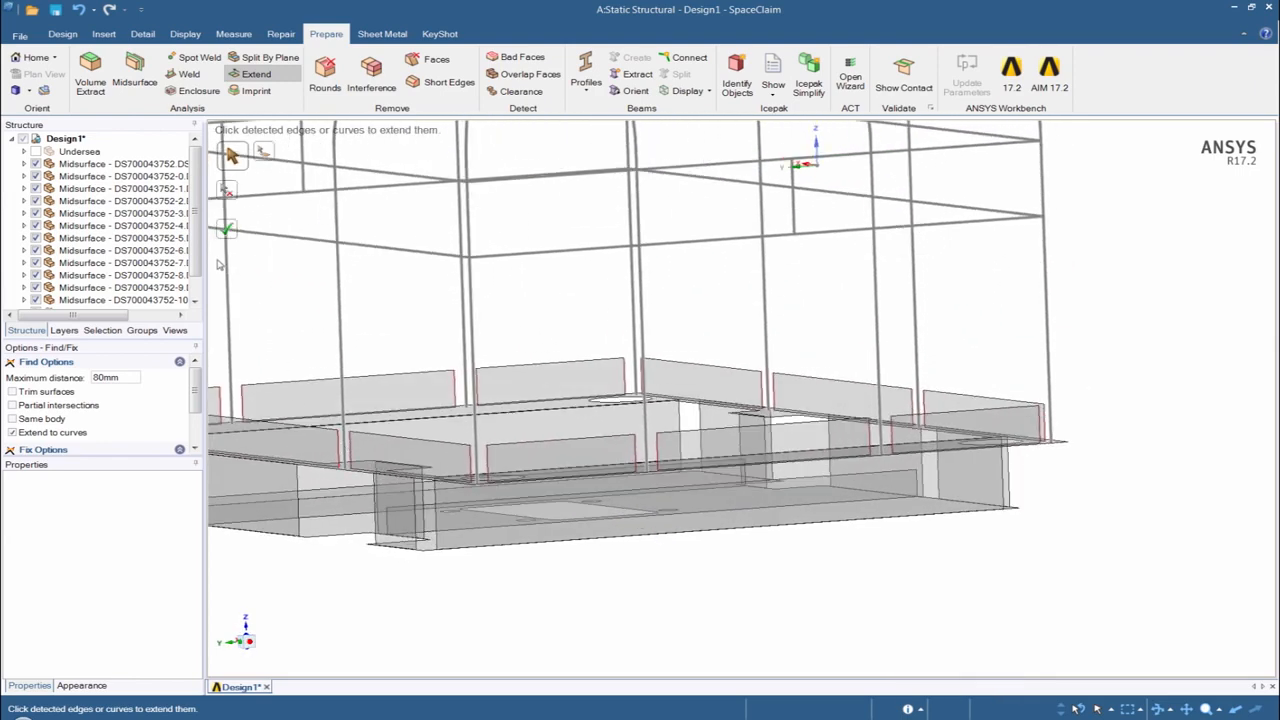
{"action": "left_click", "coordinate": [227, 229]}
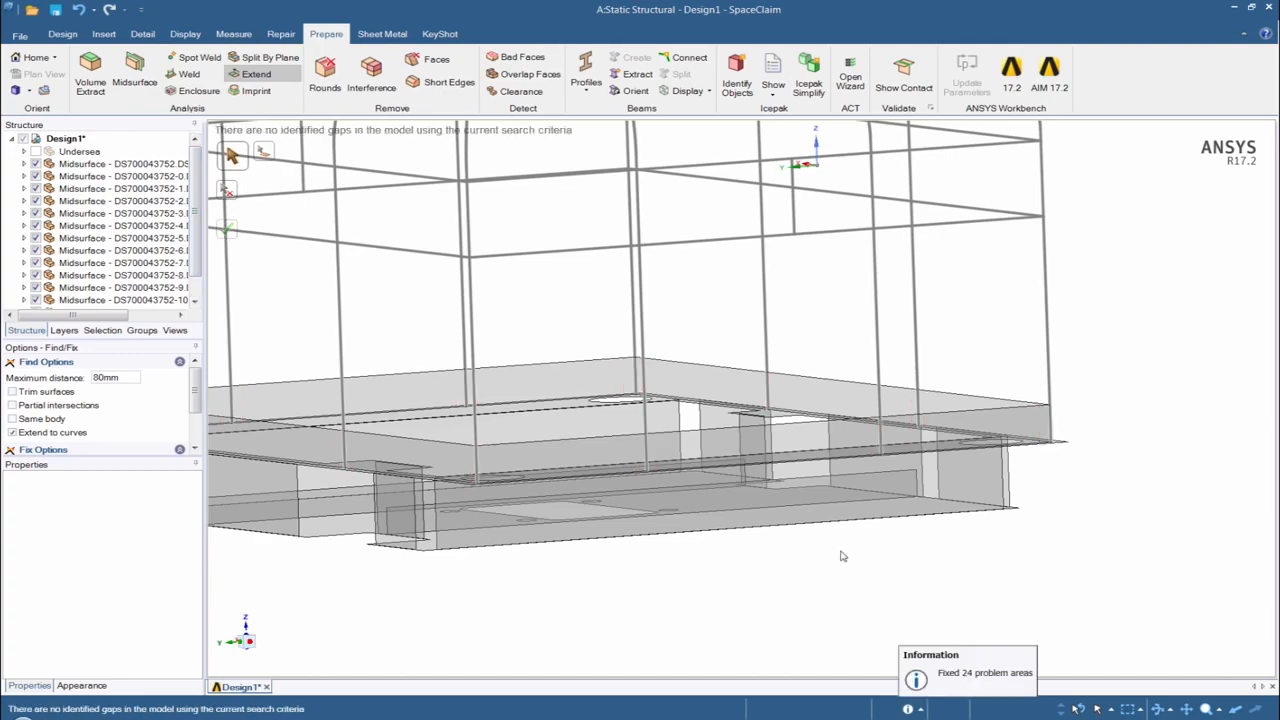
- Inspect the upright plate corners and the lower plate edges around the base frame from several sides
{"action": "mouse_move", "coordinate": [842, 557]}
{"action": "middle_mouse_down"}
{"action": "mouse_move", "coordinate": [920, 471]}
{"action": "mouse_move", "coordinate": [711, 503]}
{"action": "mouse_move", "coordinate": [729, 506]}
{"action": "mouse_move", "coordinate": [714, 516]}
{"action": "mouse_move", "coordinate": [557, 509]}
{"action": "mouse_move", "coordinate": [571, 528]}
{"action": "middle_mouse_up"}
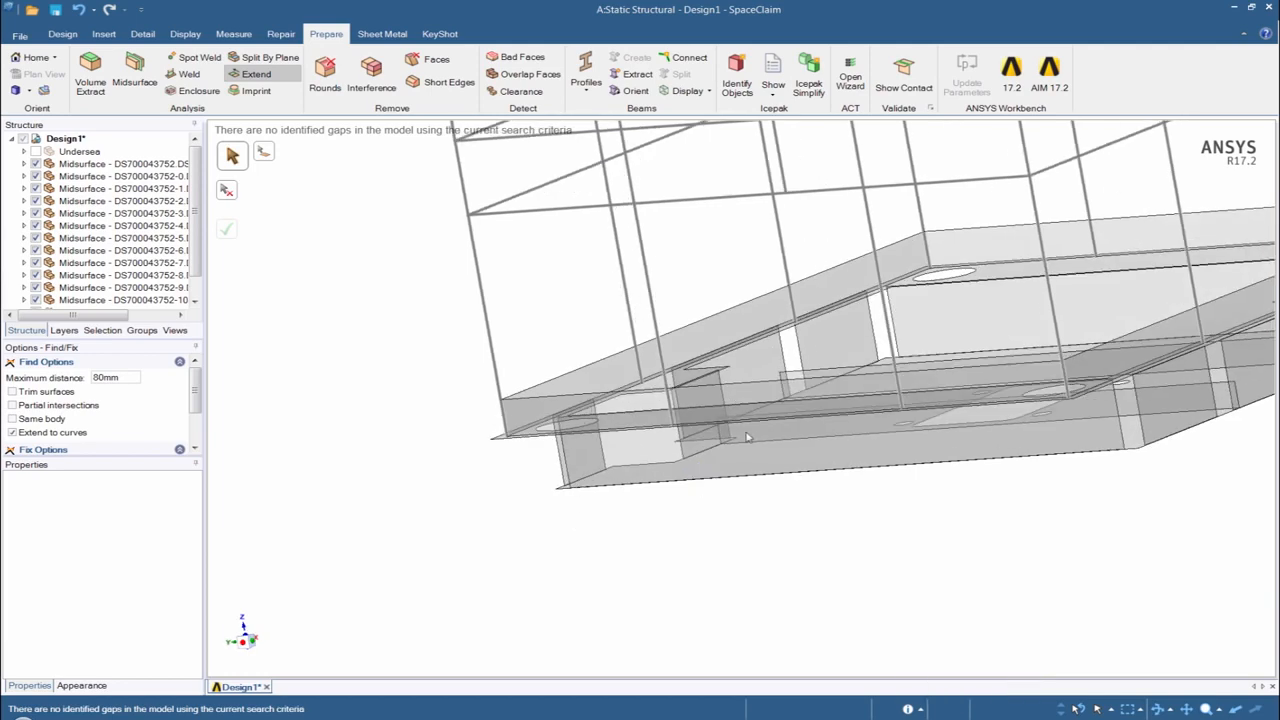
{"action": "middle_click_drag", "start_coordinate": [746, 437], "coordinate": [680, 445]}
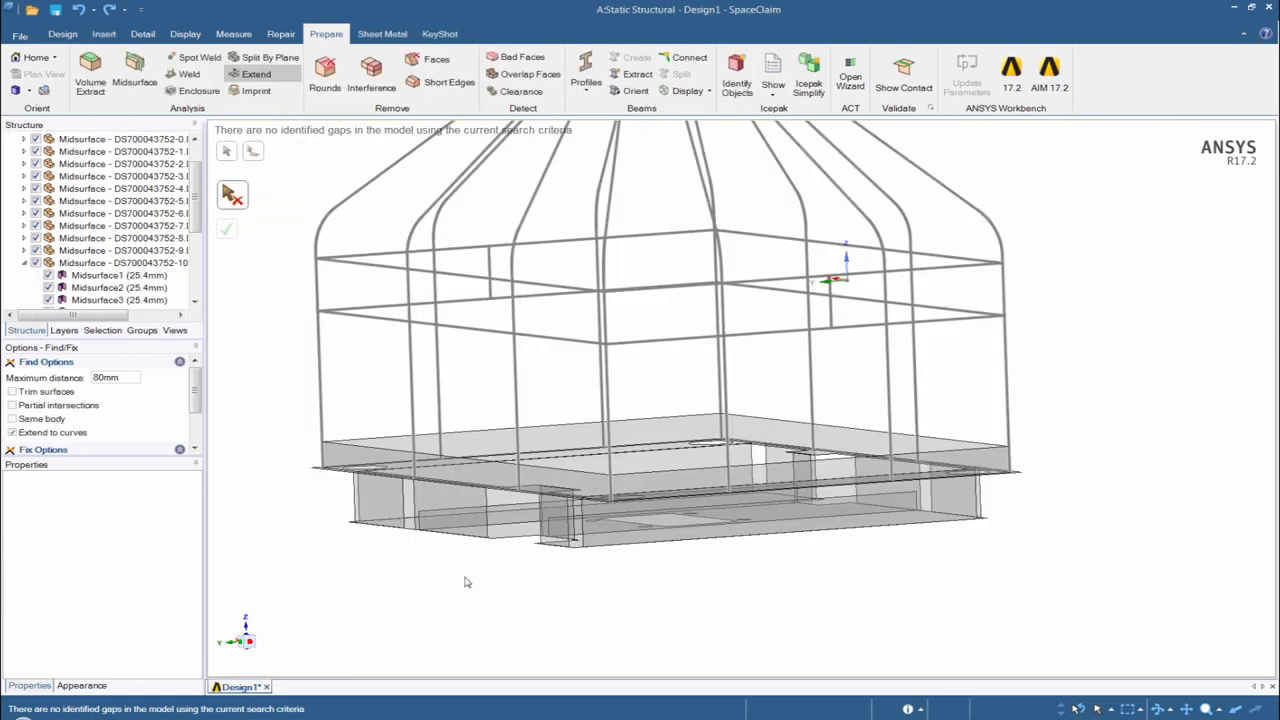
{"action": "middle_click_drag", "start_coordinate": [566, 590], "coordinate": [505, 604]}
{"action": "scroll", "coordinate": [1049, 463], "scroll_direction": "up", "scroll_amount": 4}
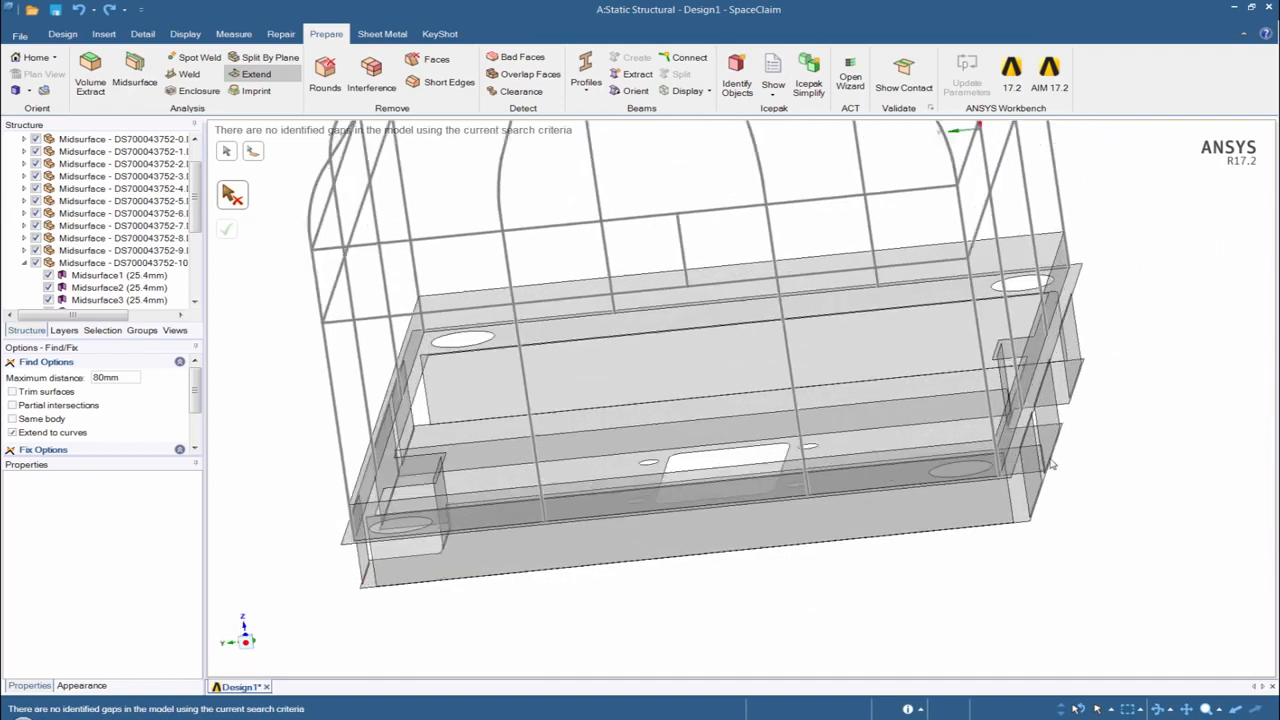
{"action": "scroll", "coordinate": [1049, 463], "scroll_direction": "up", "scroll_amount": 3}
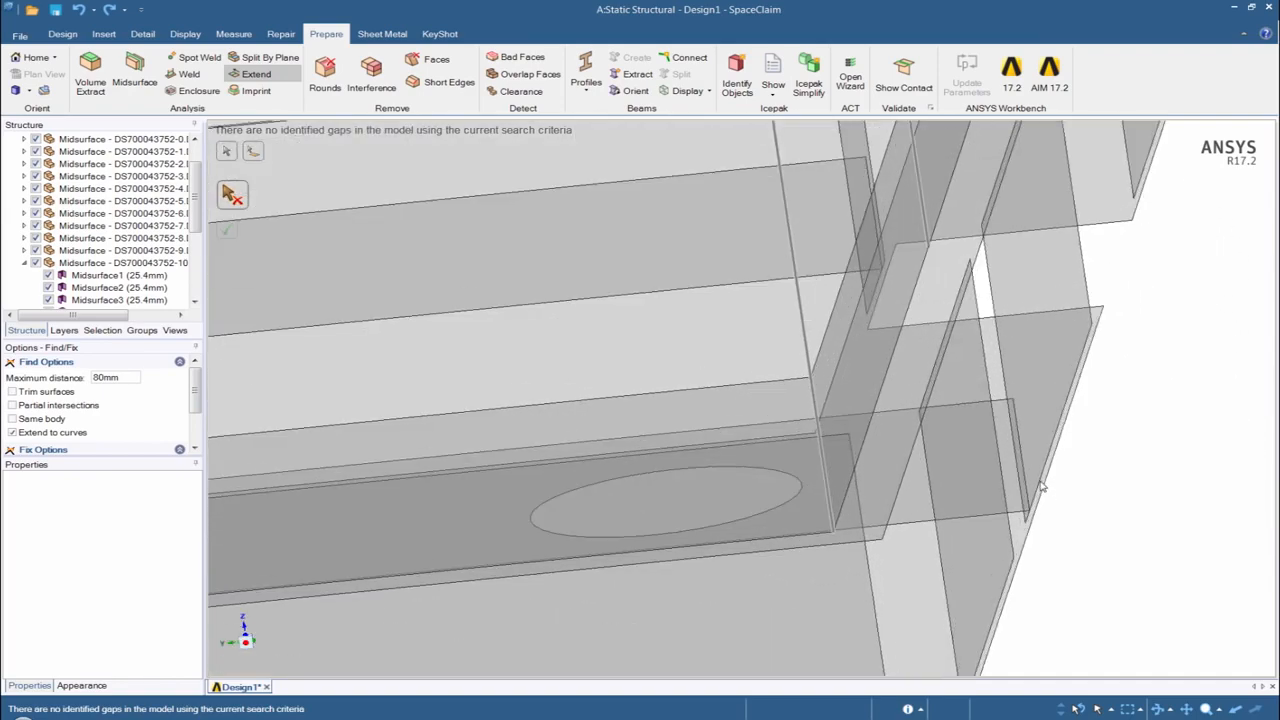
{"action": "middle_click_drag", "start_coordinate": [1063, 482], "coordinate": [839, 453], "text": "shift"}
{"action": "scroll", "coordinate": [850, 452], "scroll_direction": "down", "scroll_amount": 5}
{"action": "middle_click_drag", "start_coordinate": [605, 539], "coordinate": [467, 555]}
{"action": "scroll", "coordinate": [531, 537], "scroll_direction": "up", "scroll_amount": 5}
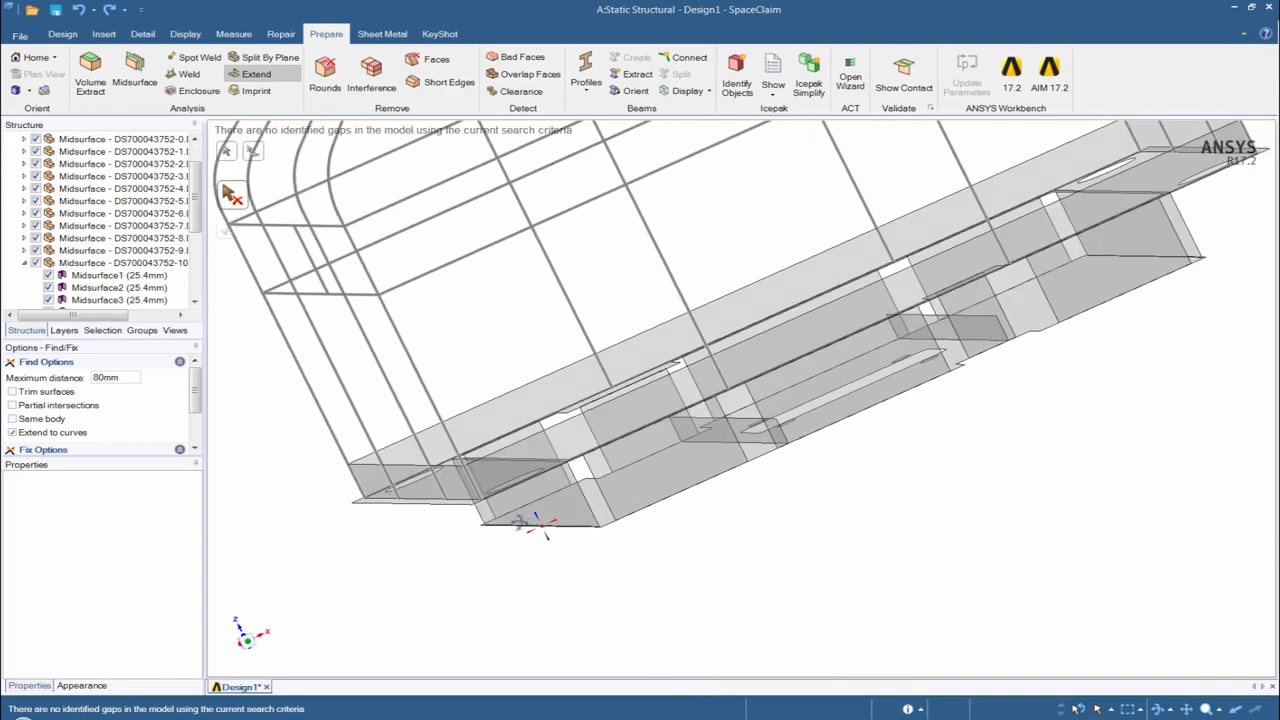
{"action": "scroll", "coordinate": [541, 550], "scroll_direction": "down", "scroll_amount": 5}
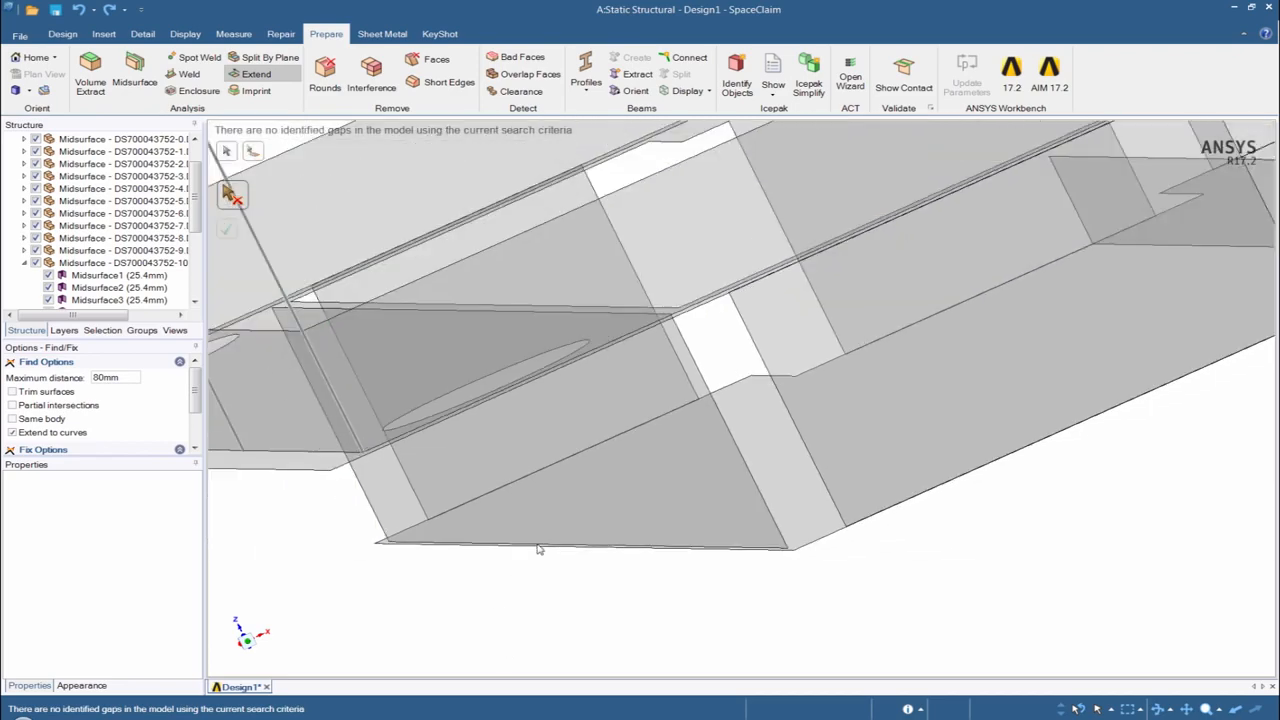
{"action": "scroll", "coordinate": [541, 550], "scroll_direction": "down", "scroll_amount": 5}
{"action": "middle_click_drag", "start_coordinate": [541, 550], "coordinate": [775, 559]}
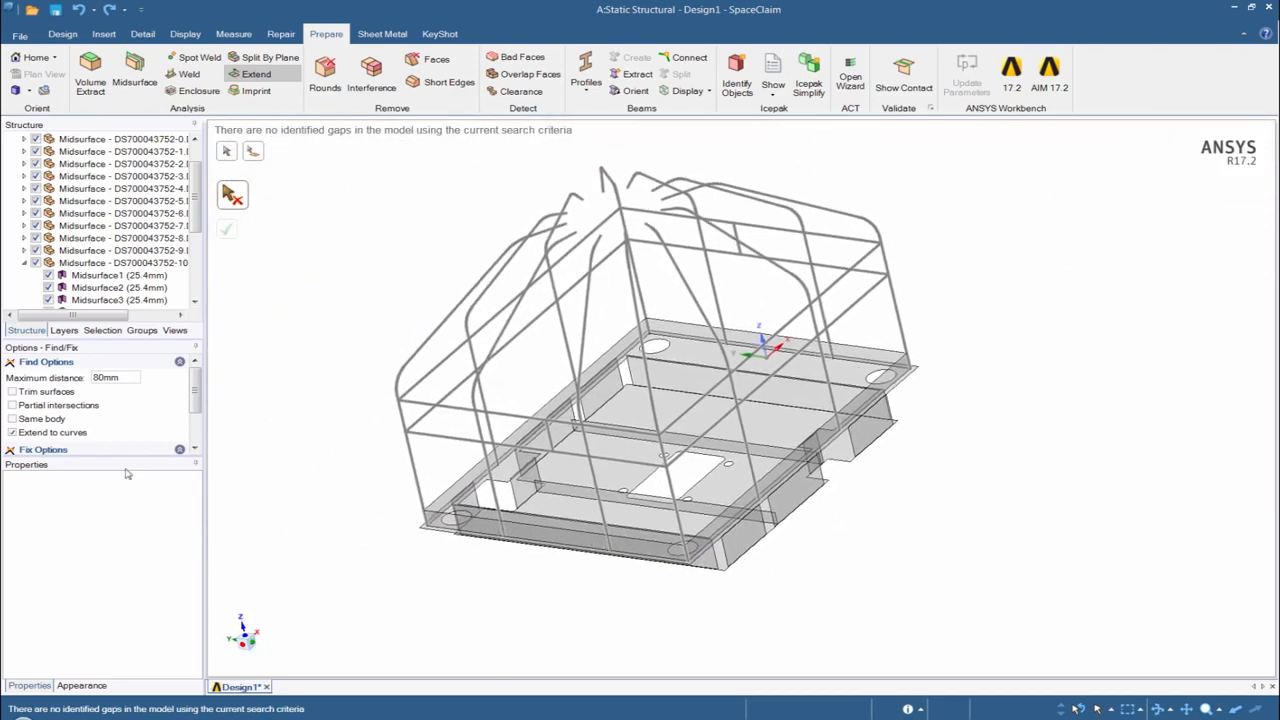
- Search for overhanging plate edges with Extend to curves off, Trim surfaces on and a maximum distance of 50 mm
{"action": "left_click", "coordinate": [11, 433]}
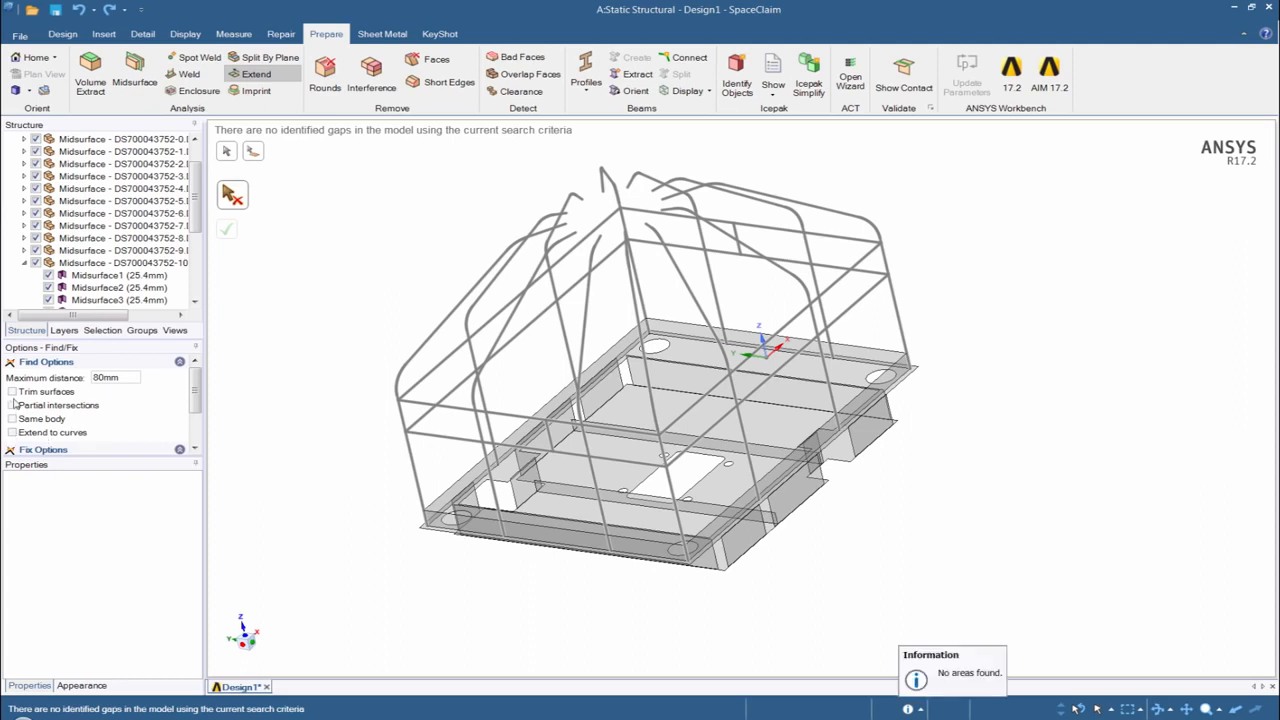
{"action": "left_click", "coordinate": [12, 392]}
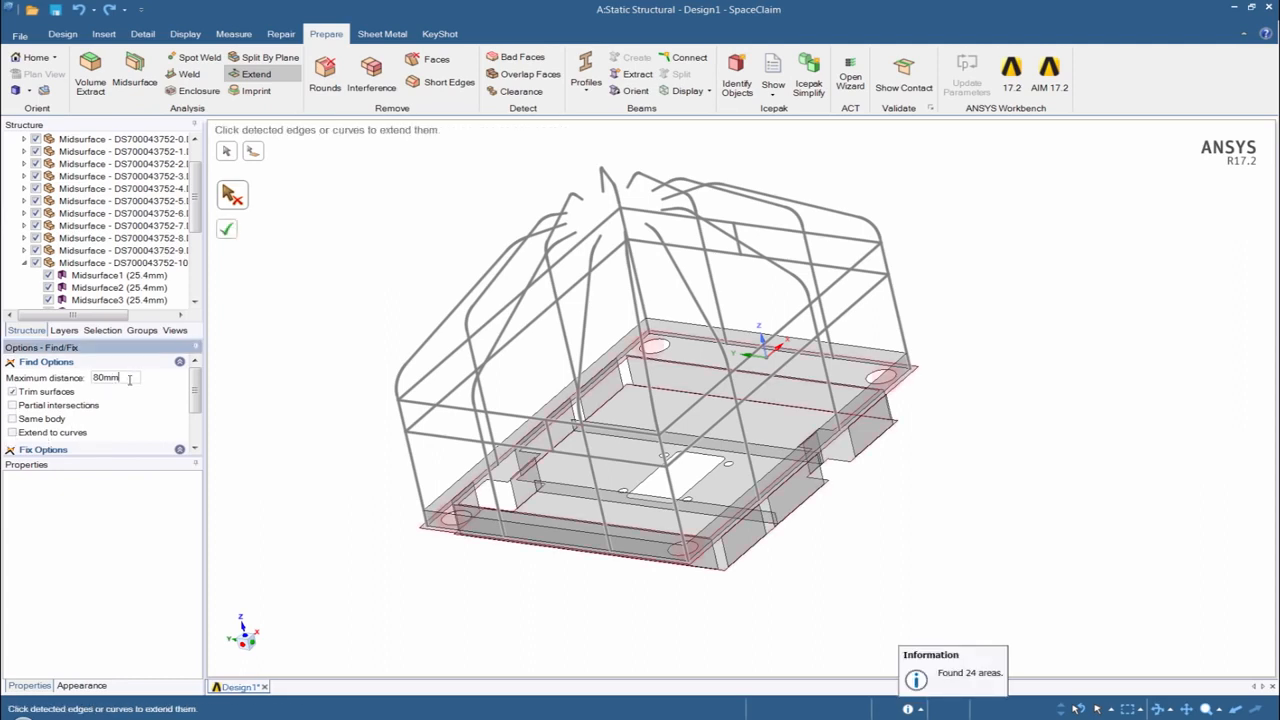
{"action": "left_click_drag", "start_coordinate": [124, 378], "coordinate": [77, 372]}
{"action": "type", "text": "50"}
{"action": "key", "text": "Return"}
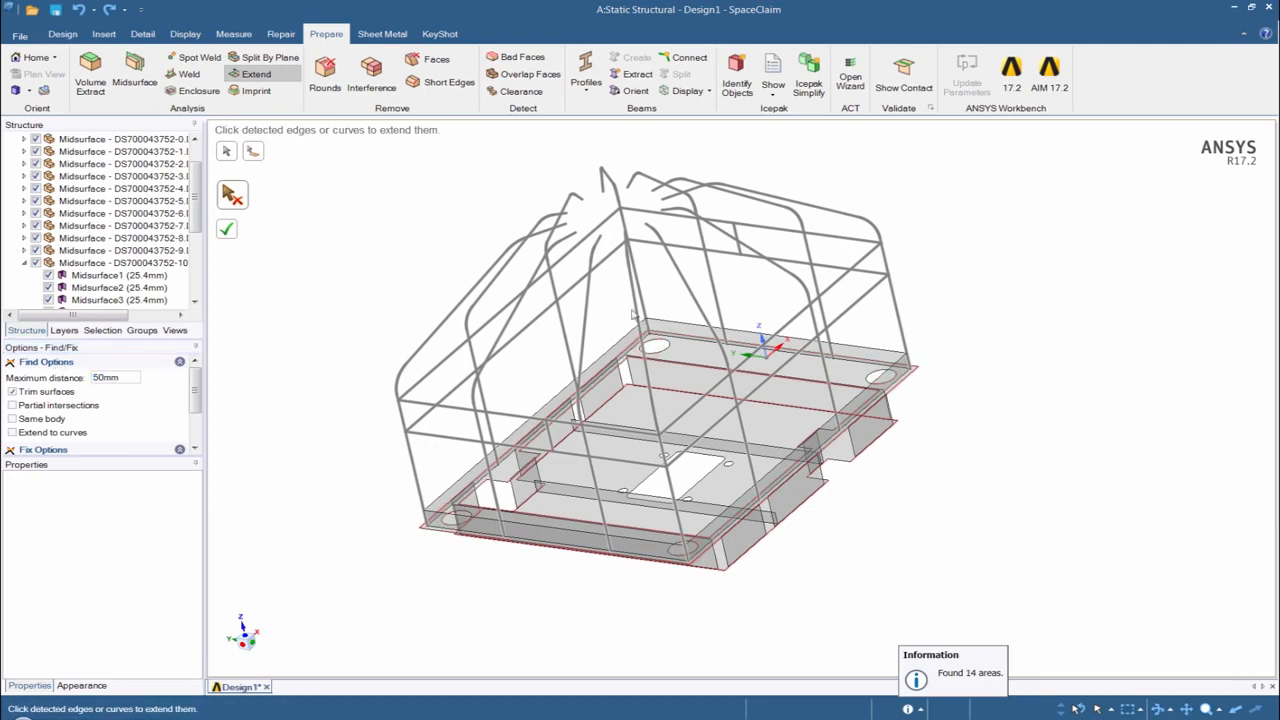
- Check the detected overhanging edges at a base corner and trim all of them
{"action": "middle_click_drag", "start_coordinate": [632, 312], "coordinate": [674, 380]}
{"action": "scroll", "coordinate": [546, 343], "scroll_direction": "up", "scroll_amount": 5}
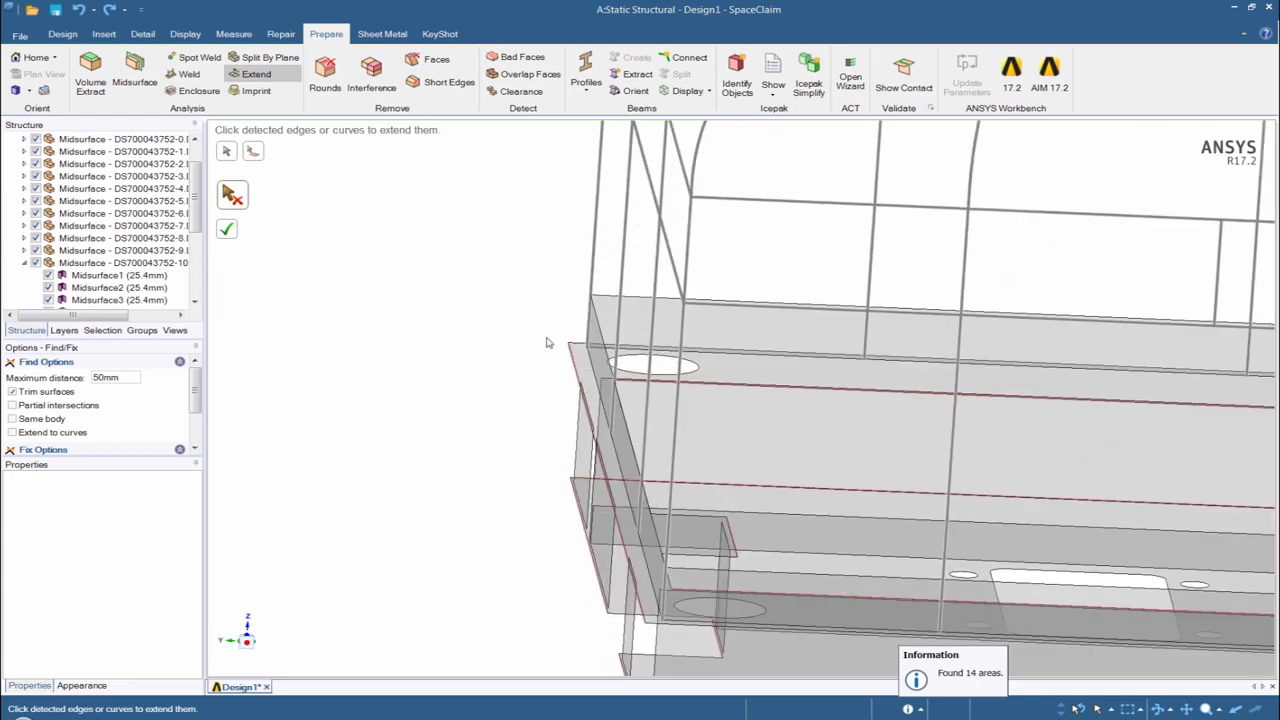
{"action": "scroll", "coordinate": [546, 343], "scroll_direction": "up", "scroll_amount": 3}
{"action": "scroll", "coordinate": [566, 454], "scroll_direction": "down", "scroll_amount": 2}
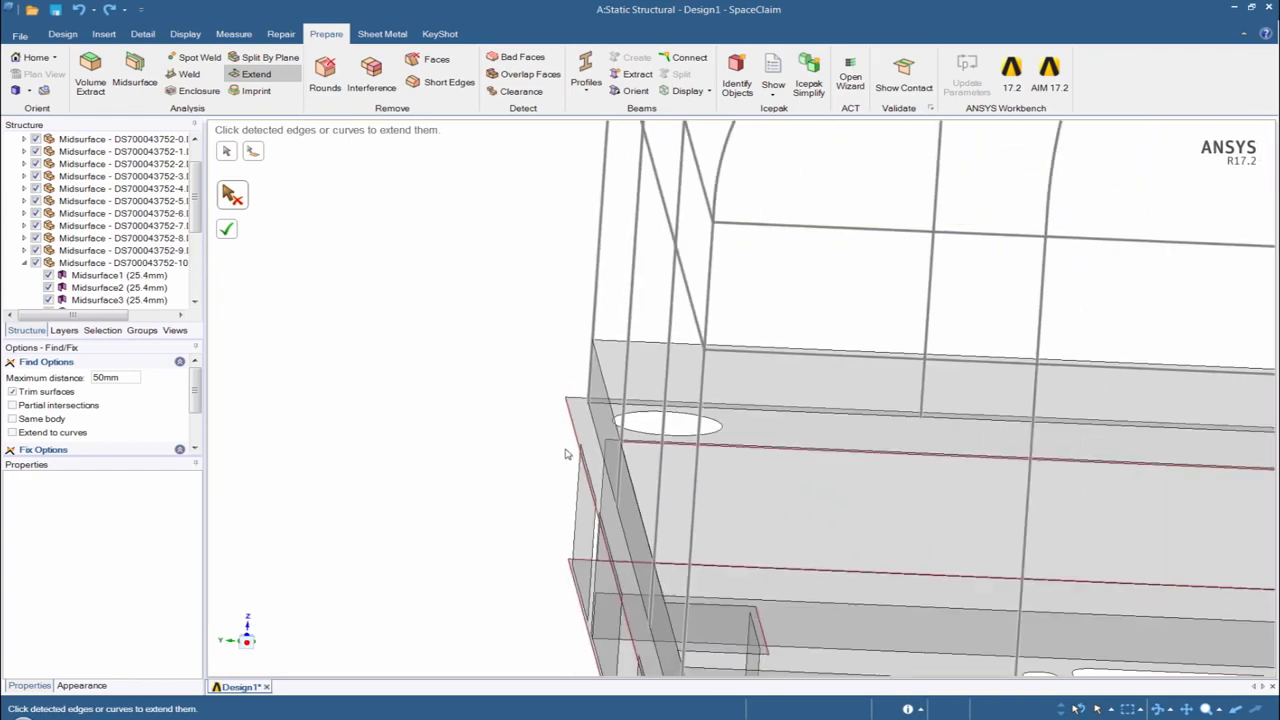
{"action": "left_click", "coordinate": [226, 229]}
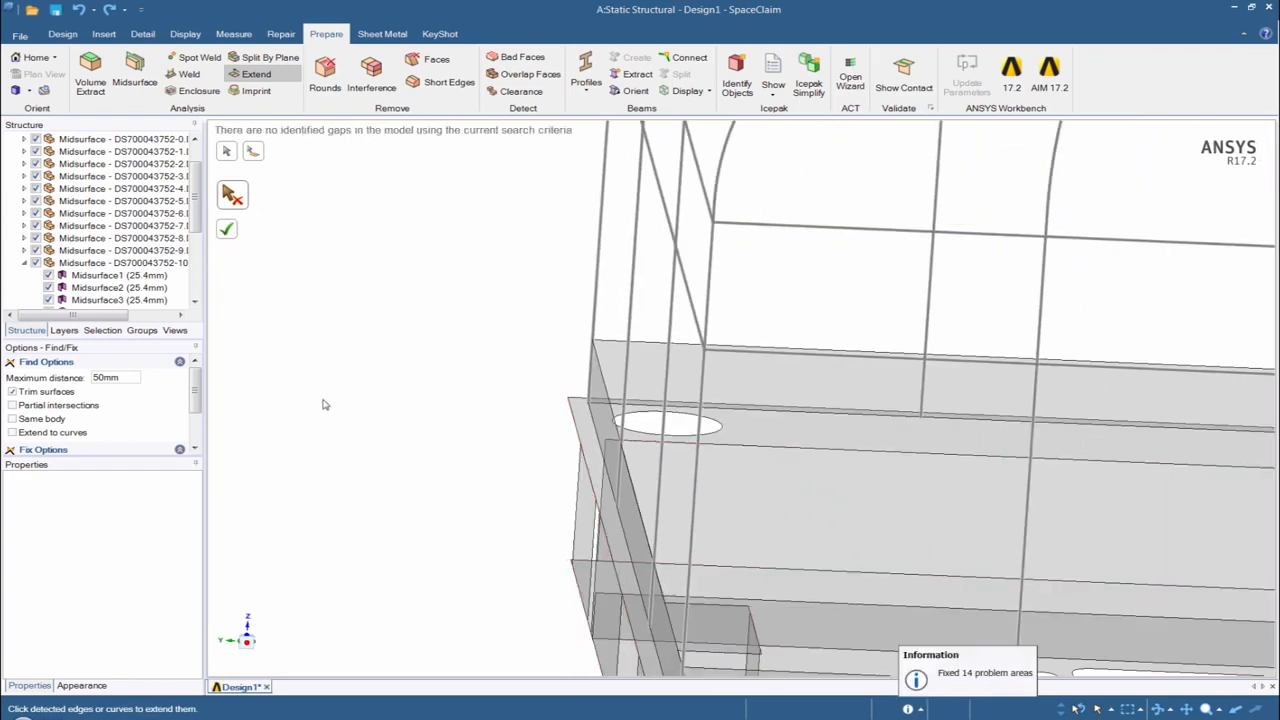
- Leave the Extend tool and move all visible midsurfaces and beams together into one new component
{"action": "scroll", "coordinate": [610, 472], "scroll_direction": "down", "scroll_amount": 6}
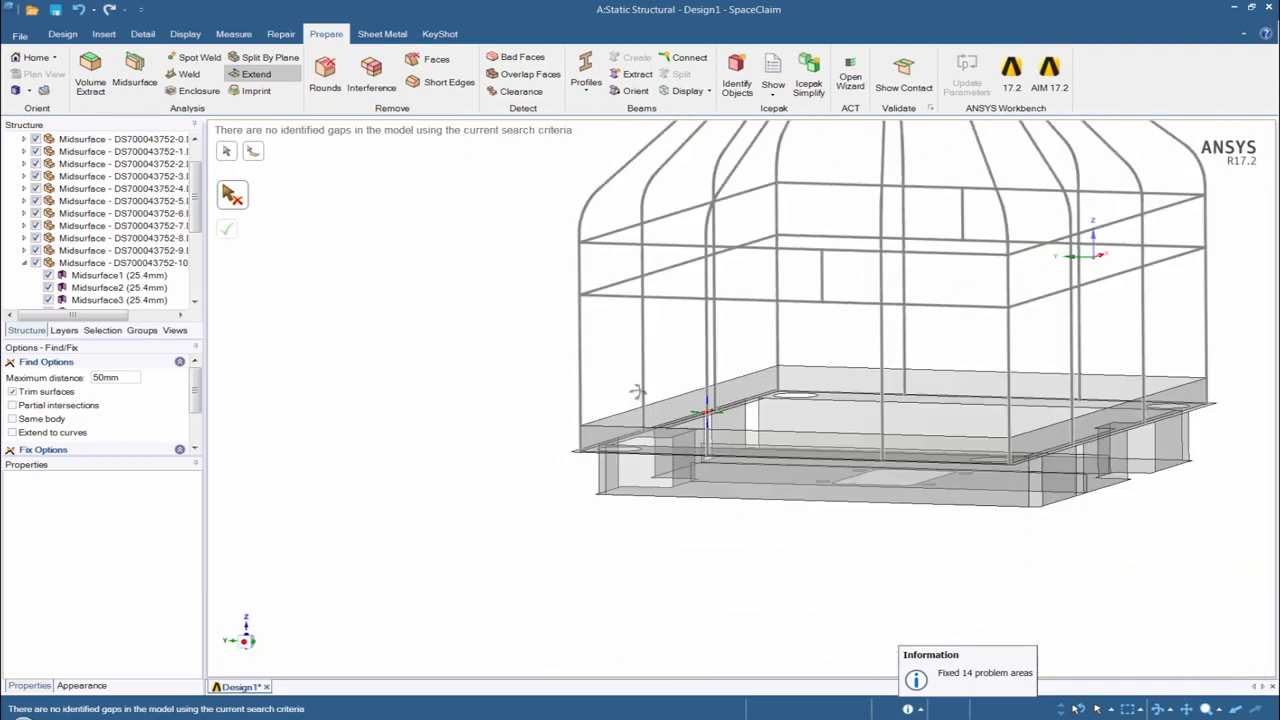
{"action": "middle_click_drag", "start_coordinate": [632, 419], "coordinate": [635, 427]}
{"action": "middle_click_drag", "start_coordinate": [853, 410], "coordinate": [520, 374], "text": "ctrl"}
{"action": "middle_click_drag", "start_coordinate": [626, 373], "coordinate": [657, 379]}
{"action": "scroll", "coordinate": [657, 379], "scroll_direction": "down", "scroll_amount": 5}
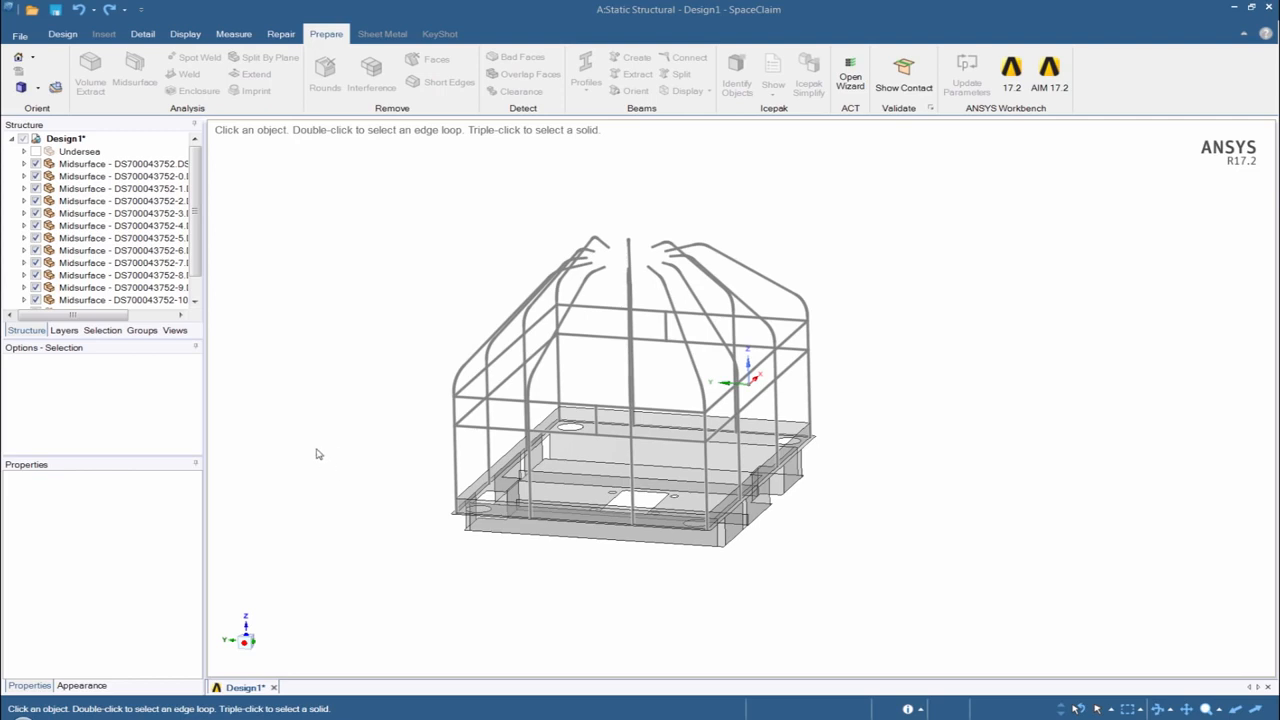
{"action": "key", "text": "ctrl+a"}
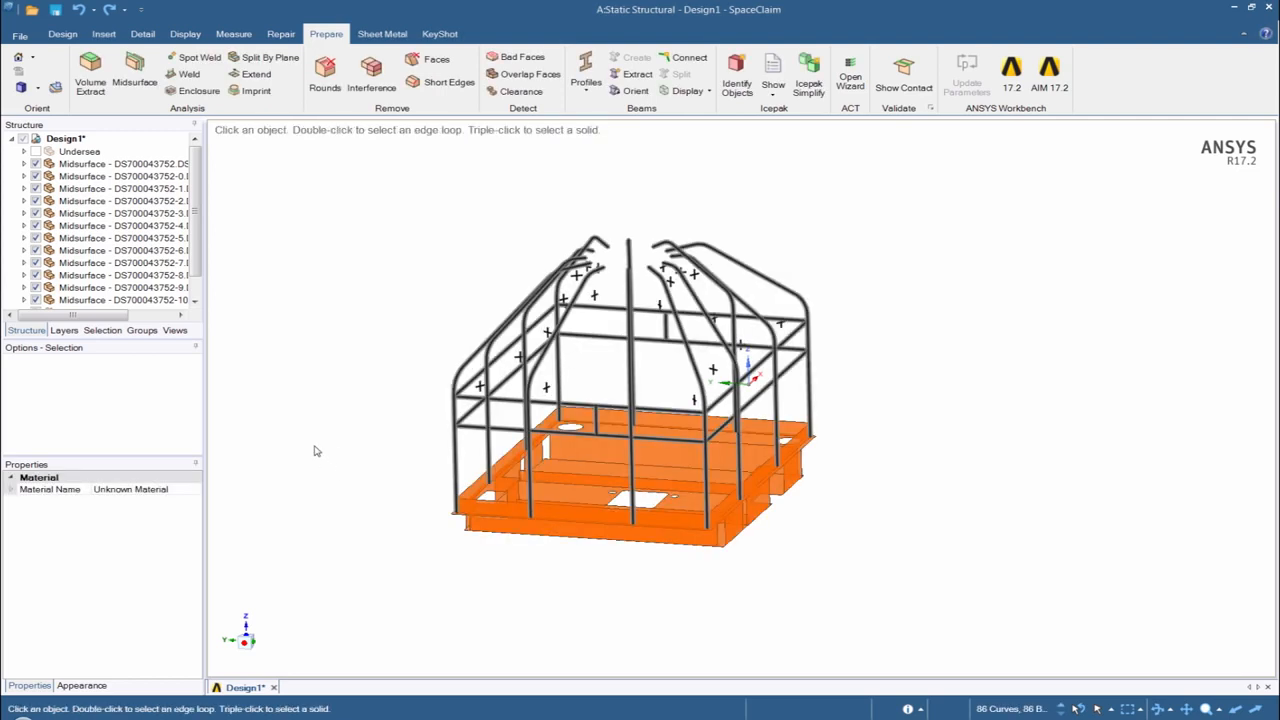
{"action": "right_click", "coordinate": [314, 422]}
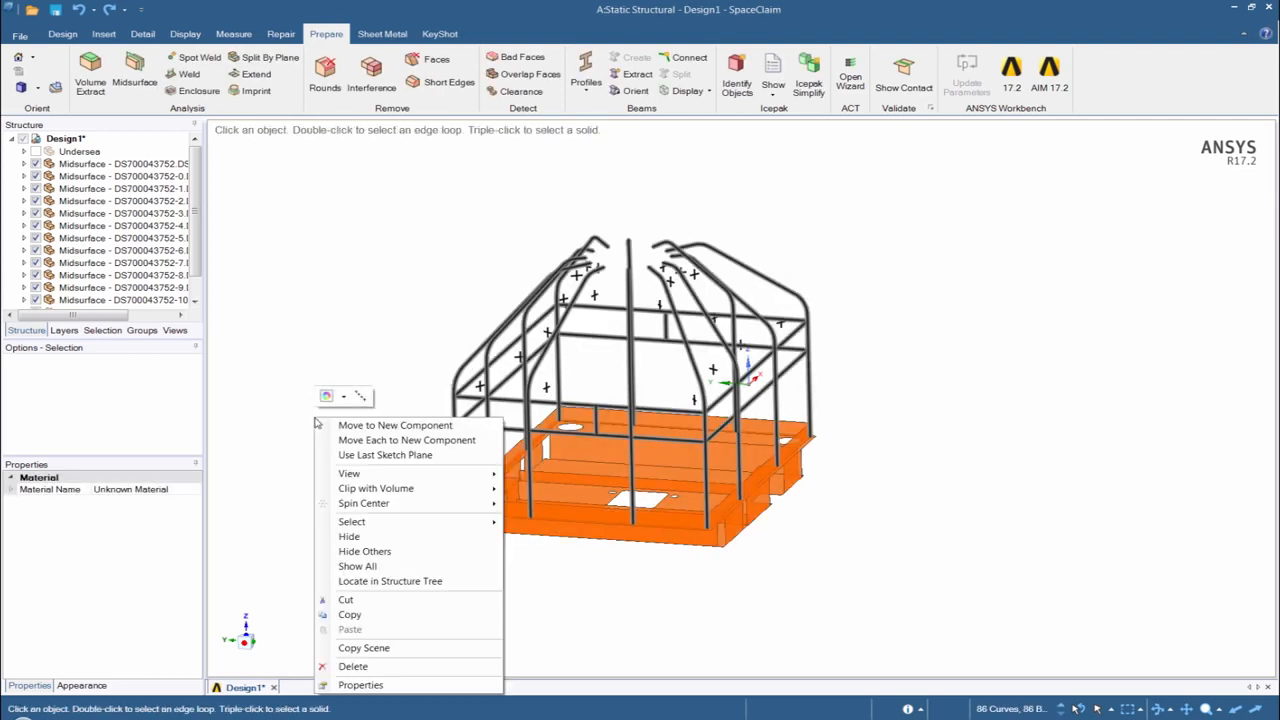
{"action": "left_click", "coordinate": [387, 427]}
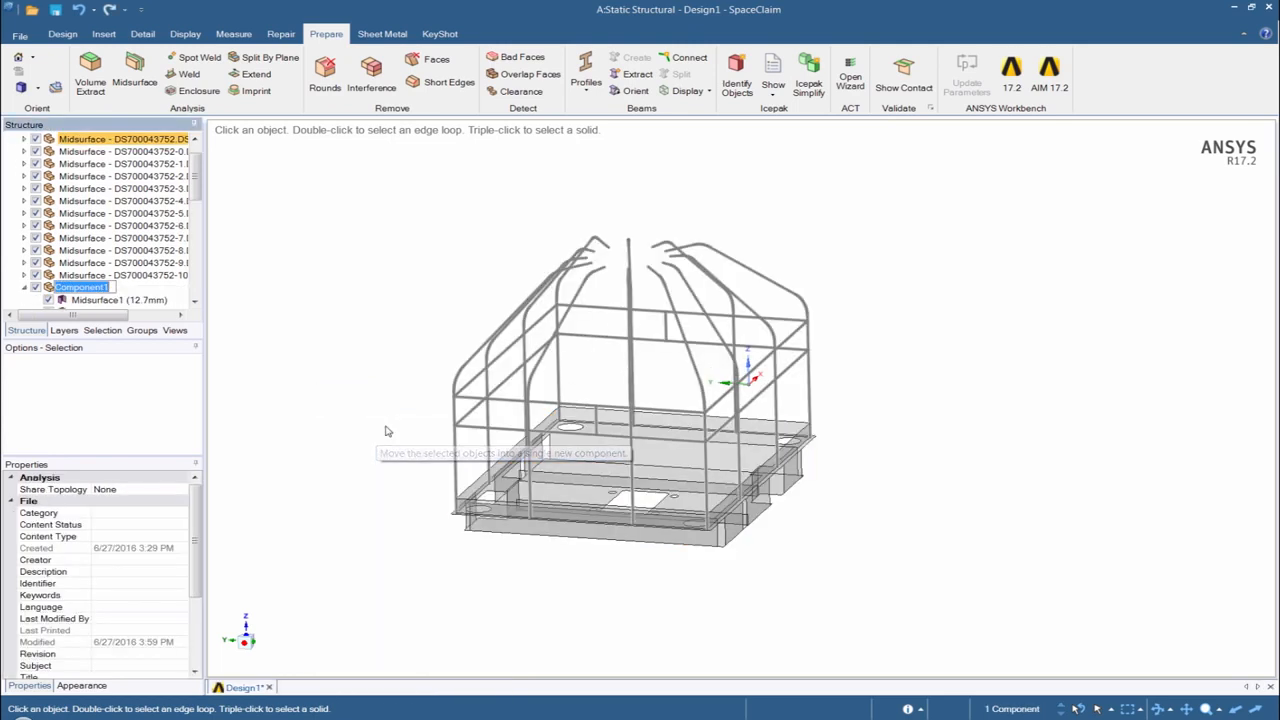
{"action": "left_click", "coordinate": [324, 329]}
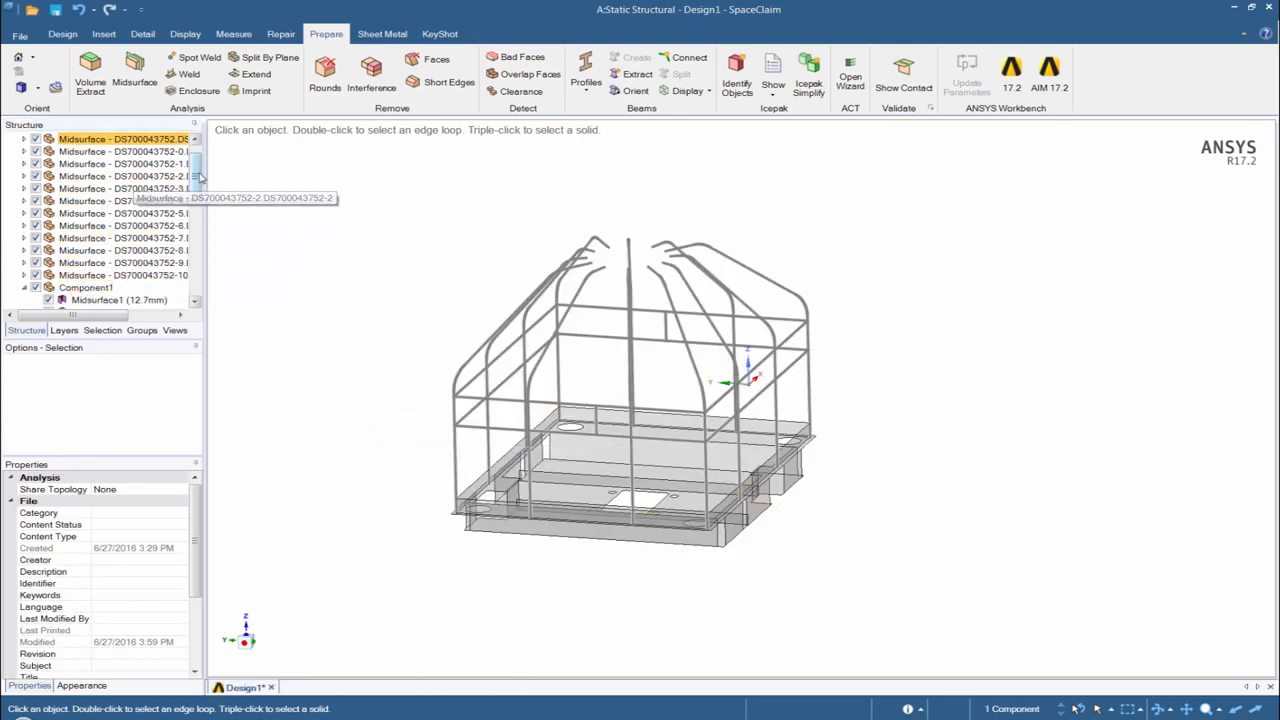
- Delete the empty components from Design1 and collapse the new component in the structure tree
{"action": "scroll", "coordinate": [110, 185], "scroll_direction": "up", "scroll_amount": 2}
{"action": "left_click", "coordinate": [64, 139]}
{"action": "right_click", "coordinate": [63, 140]}
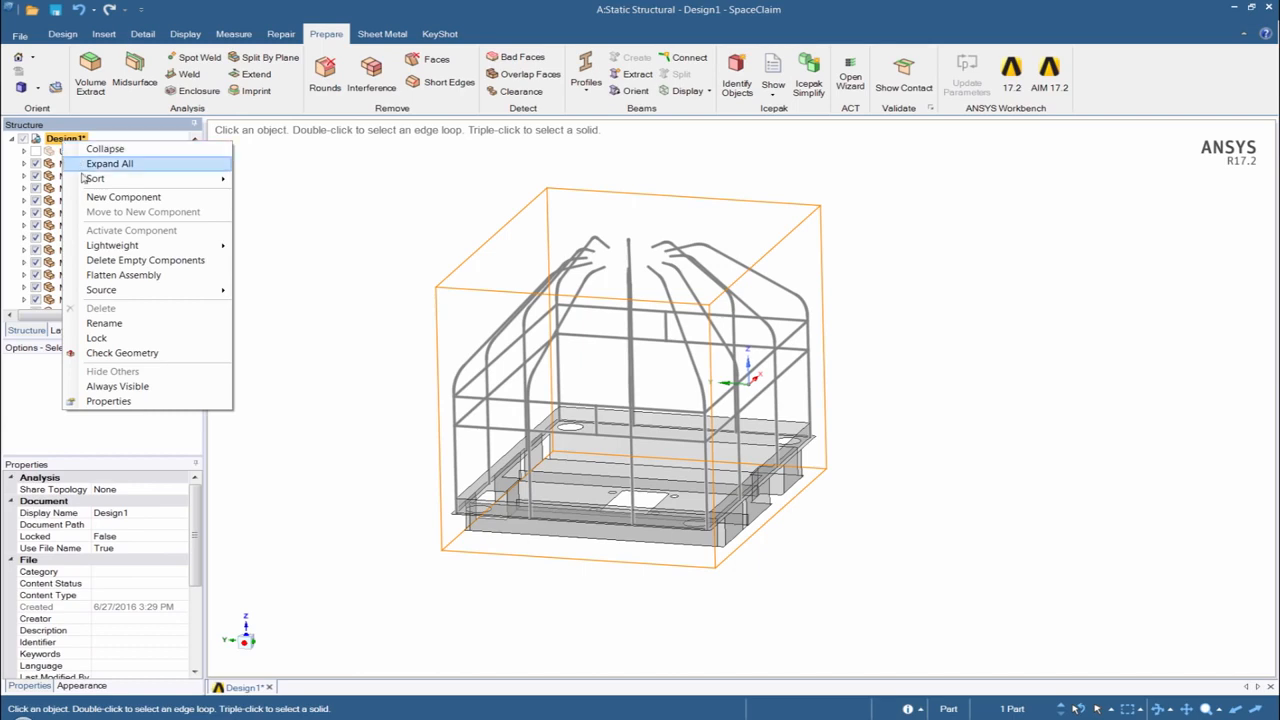
{"action": "left_click", "coordinate": [145, 260]}
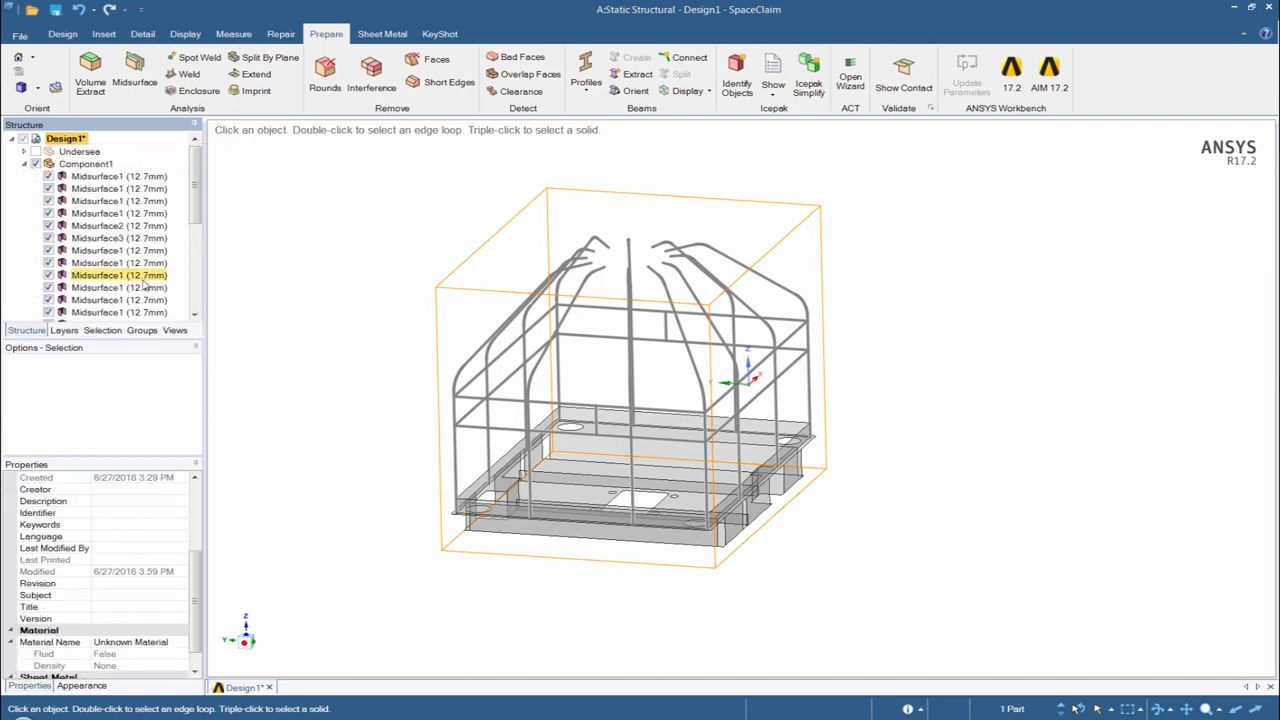
{"action": "left_click", "coordinate": [24, 164]}
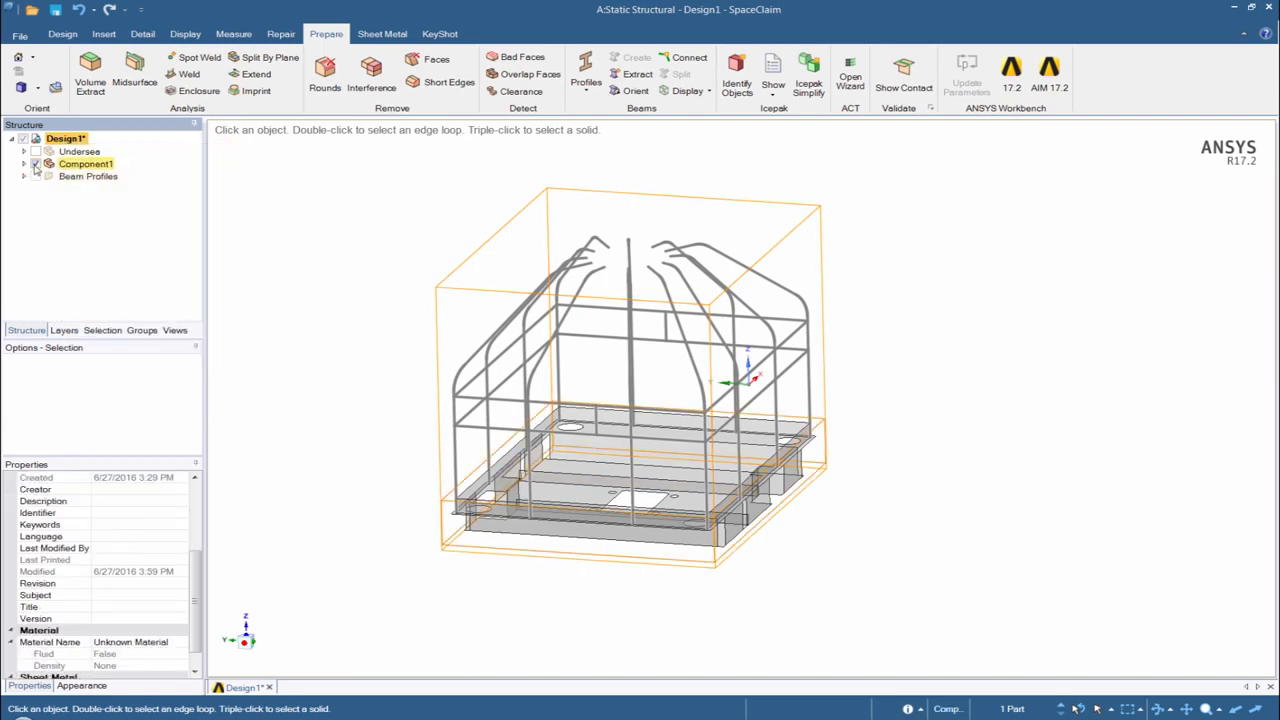
- Compare the original Undersea solids with the simplified component by toggling the visibility of each, leaving only the simplified one shown
{"action": "left_click", "coordinate": [35, 151]}
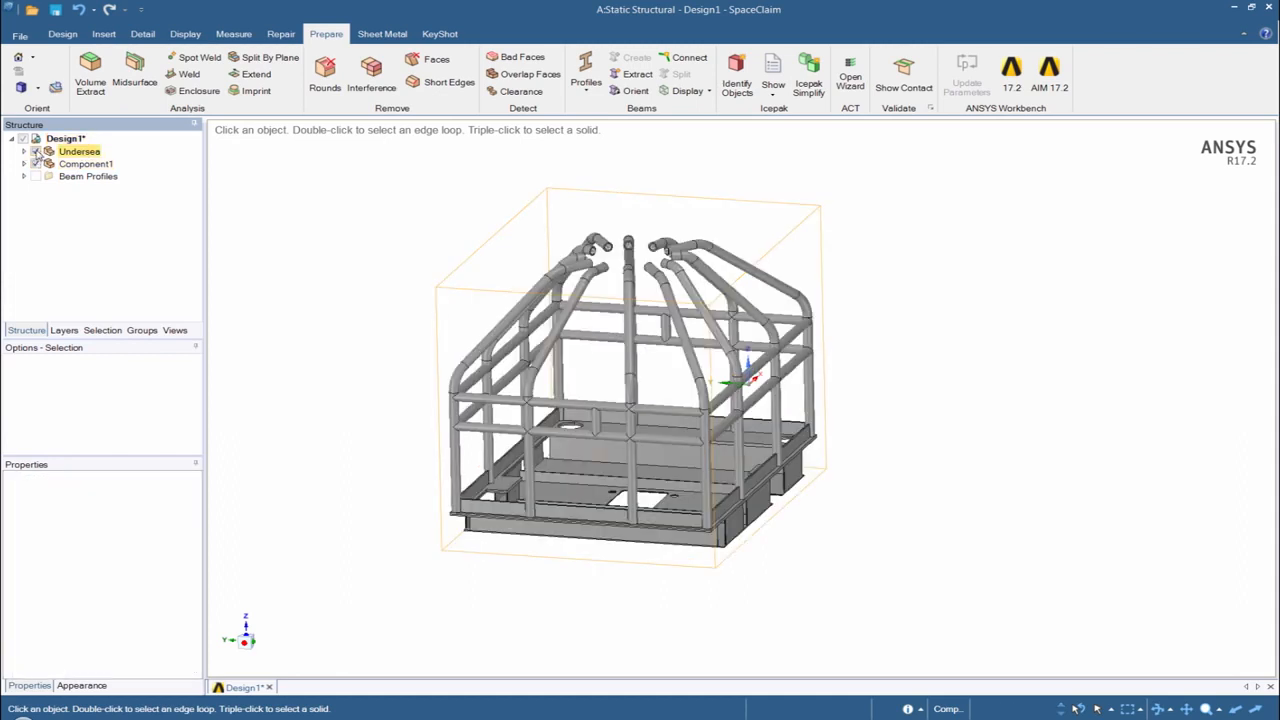
{"action": "left_click", "coordinate": [35, 151]}
{"action": "left_click", "coordinate": [35, 164]}
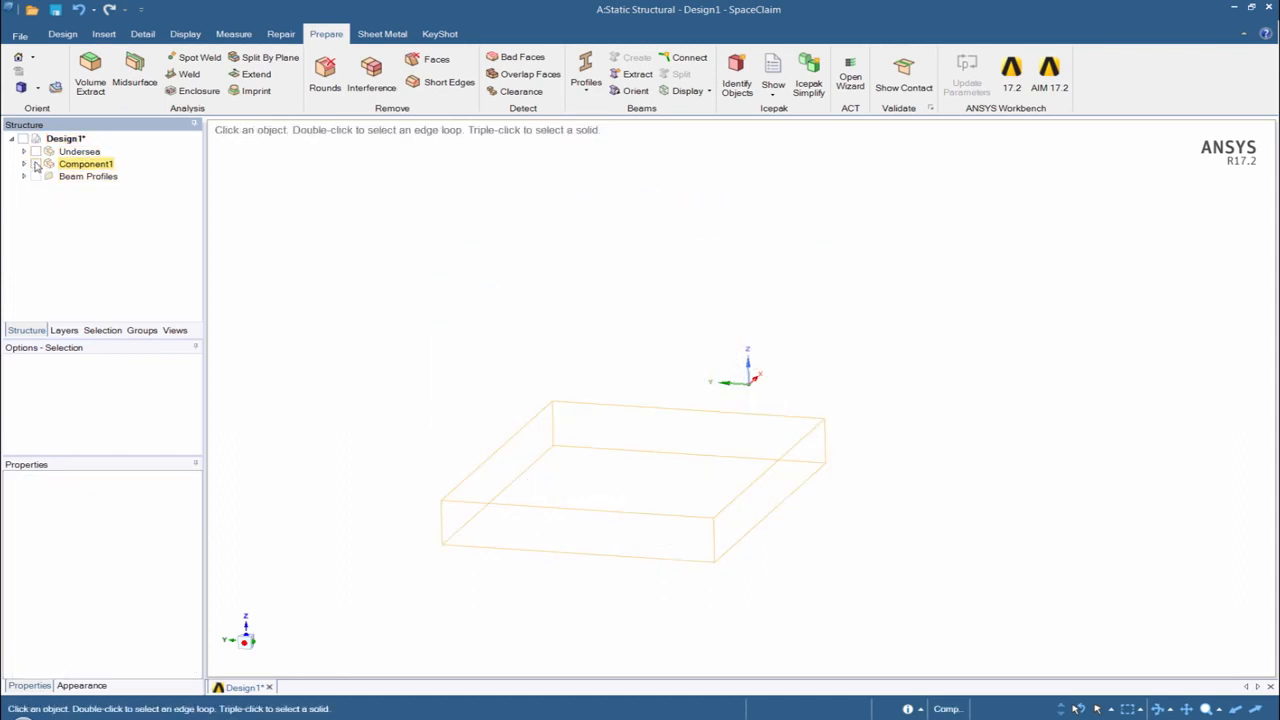
{"action": "left_click", "coordinate": [35, 164]}
- Set the Share Topology property of Component1 to Share
{"action": "left_click", "coordinate": [66, 165]}
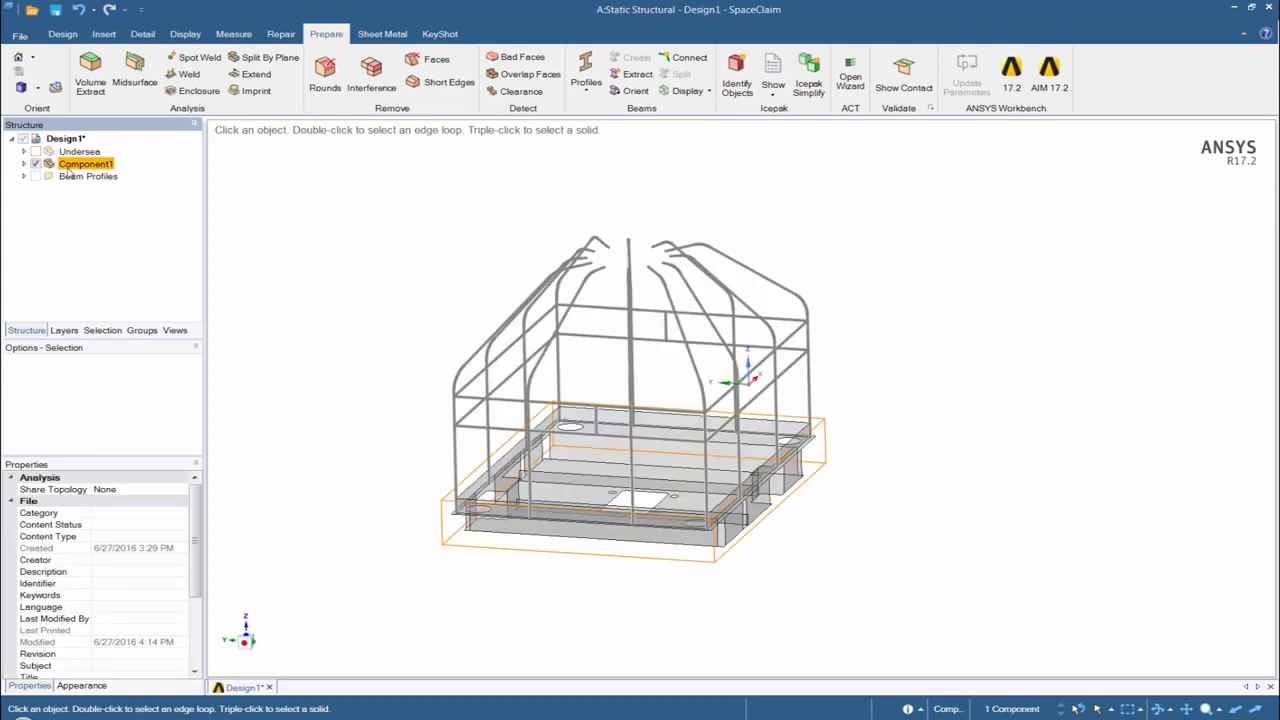
{"action": "left_click", "coordinate": [133, 489]}
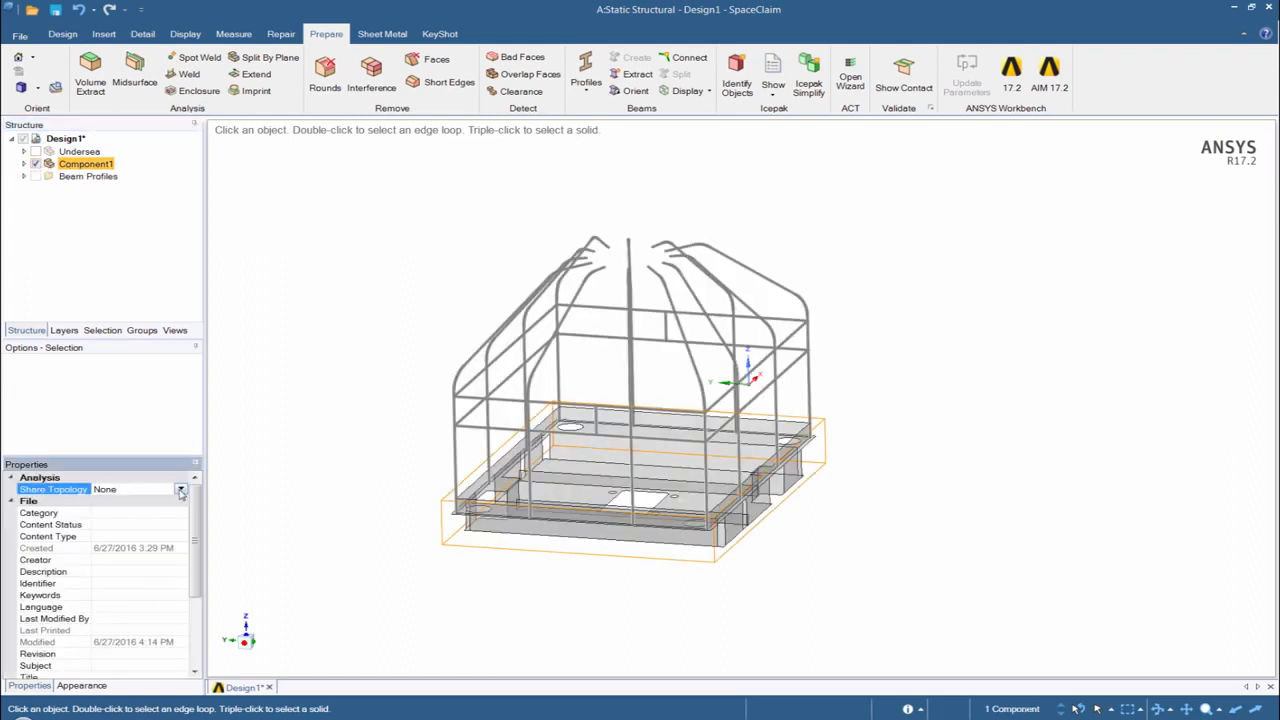
{"action": "left_click", "coordinate": [181, 490]}
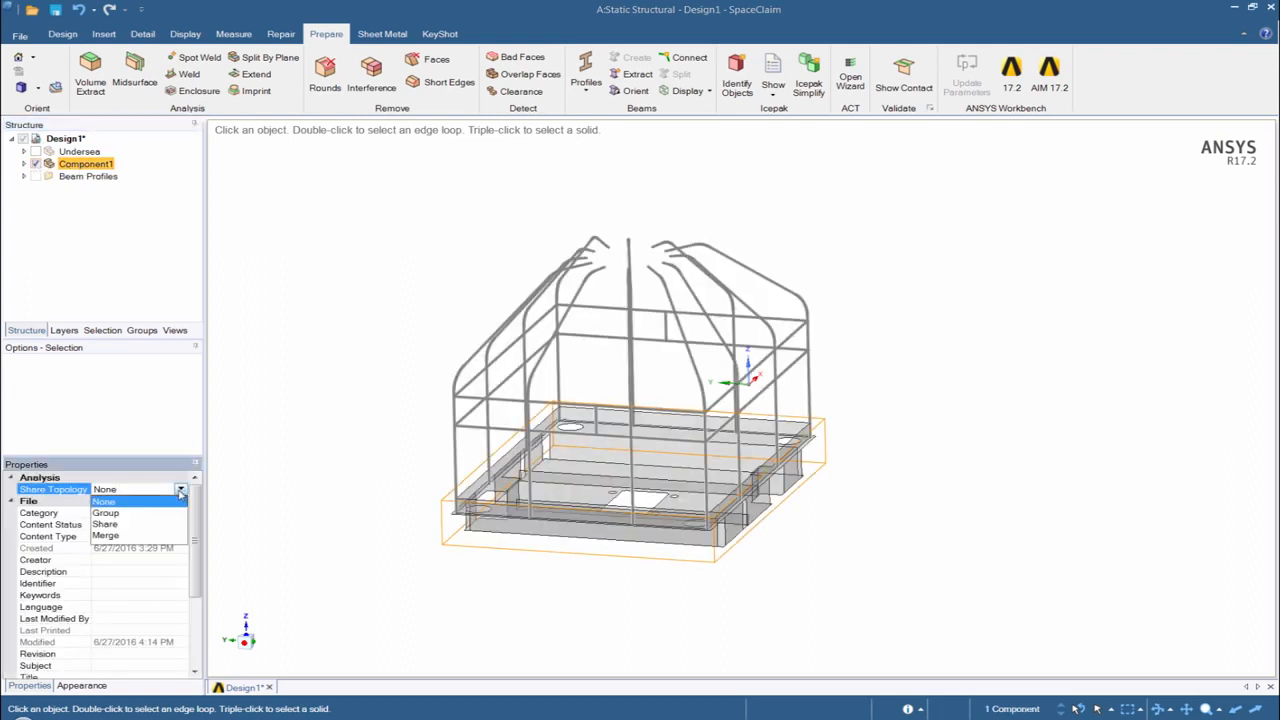
{"action": "left_click", "coordinate": [104, 524]}
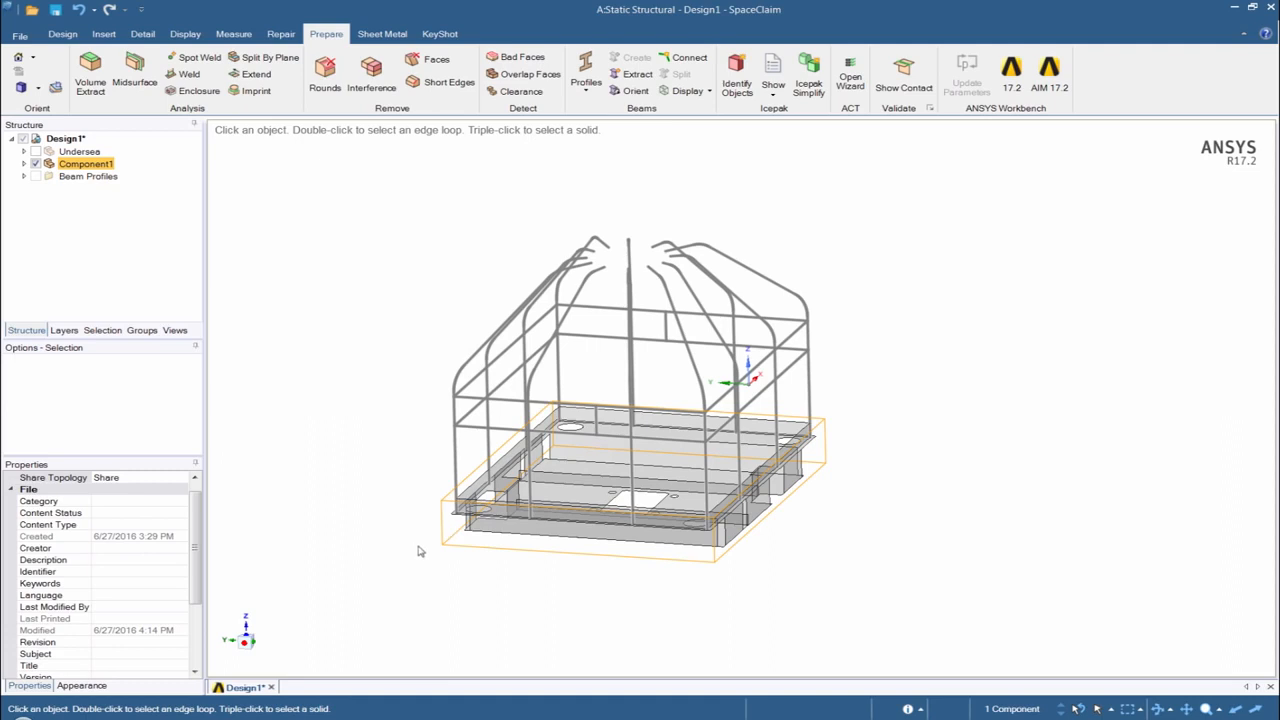
- Switch to Workbench and open the Static Structural system's Model cell in Mechanical
{"action": "left_click", "coordinate": [277, 554]}
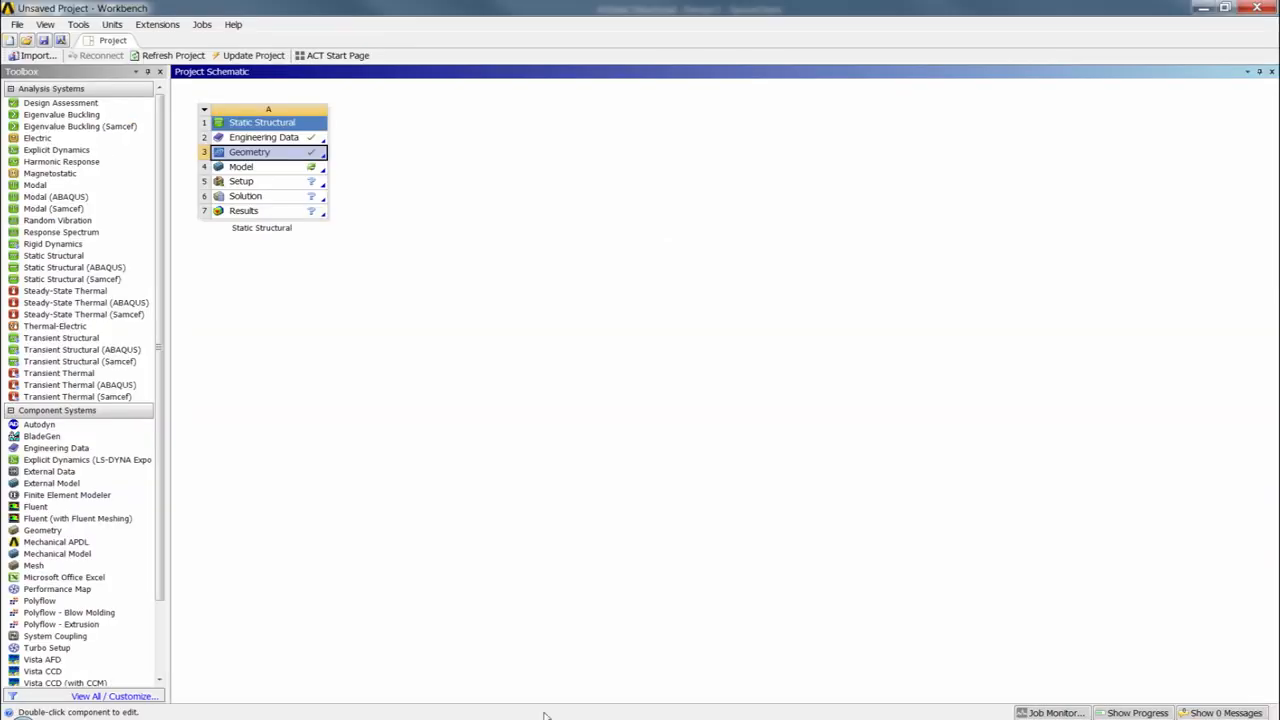
{"action": "left_click", "coordinate": [398, 358]}
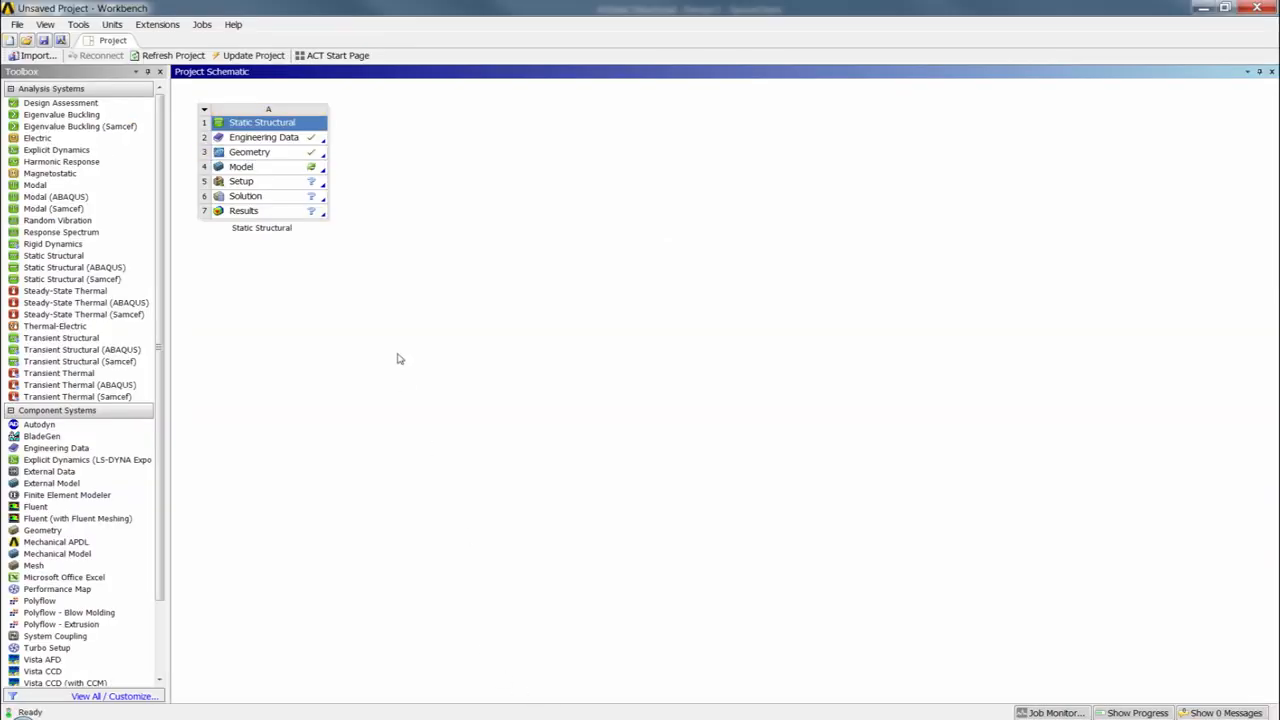
{"action": "double_click", "coordinate": [285, 171]}
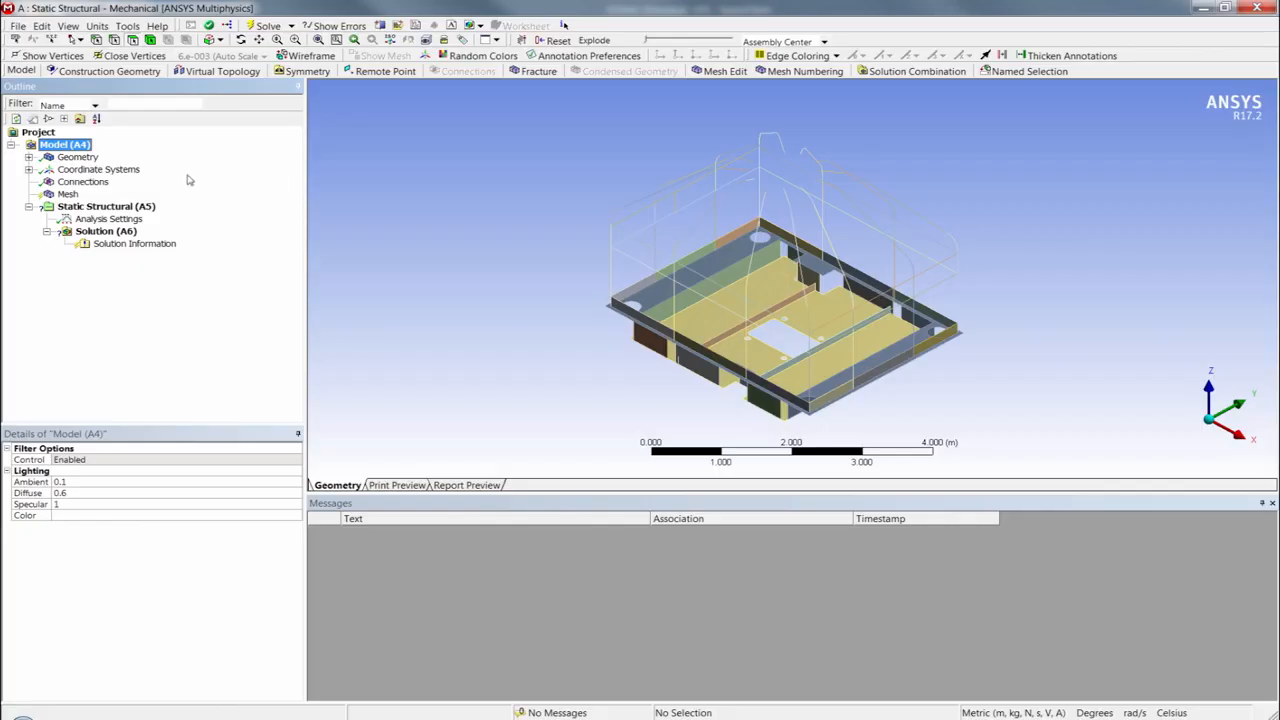
- Inspect the Component1 multibody part and its bodies under Geometry, and collapse the Geometry branch again
{"action": "left_click", "coordinate": [29, 157]}
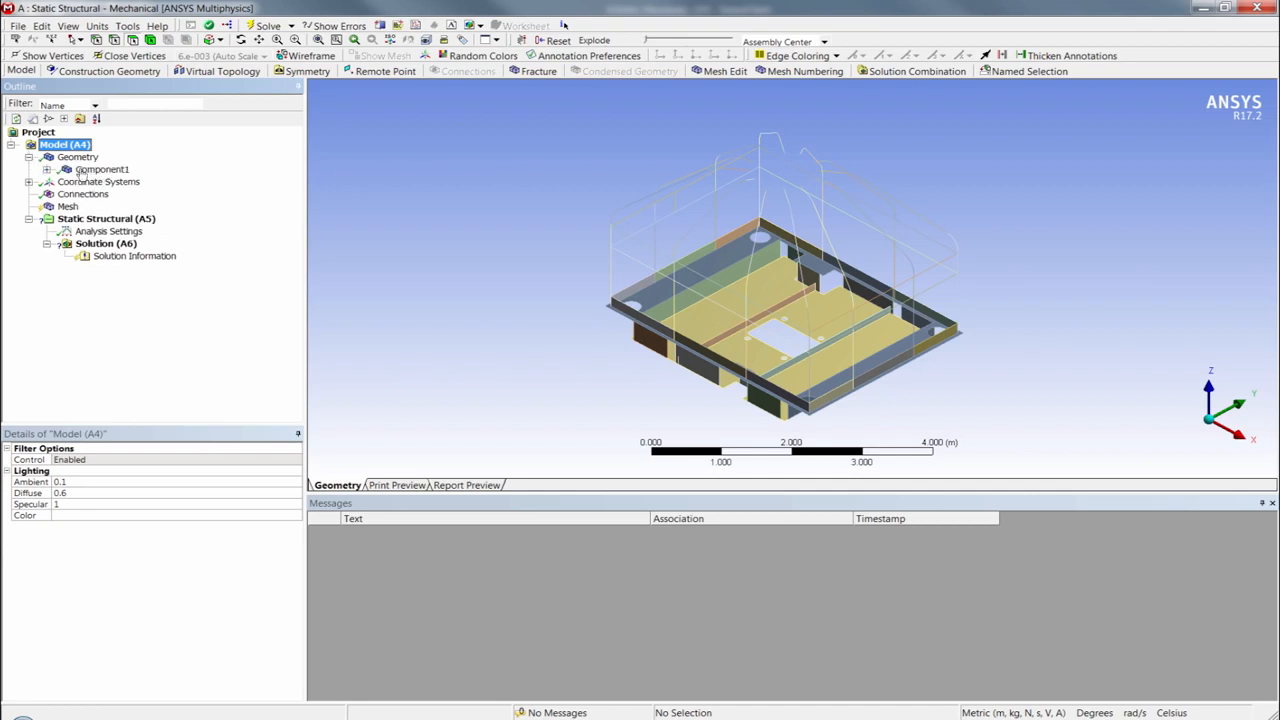
{"action": "left_click", "coordinate": [98, 171]}
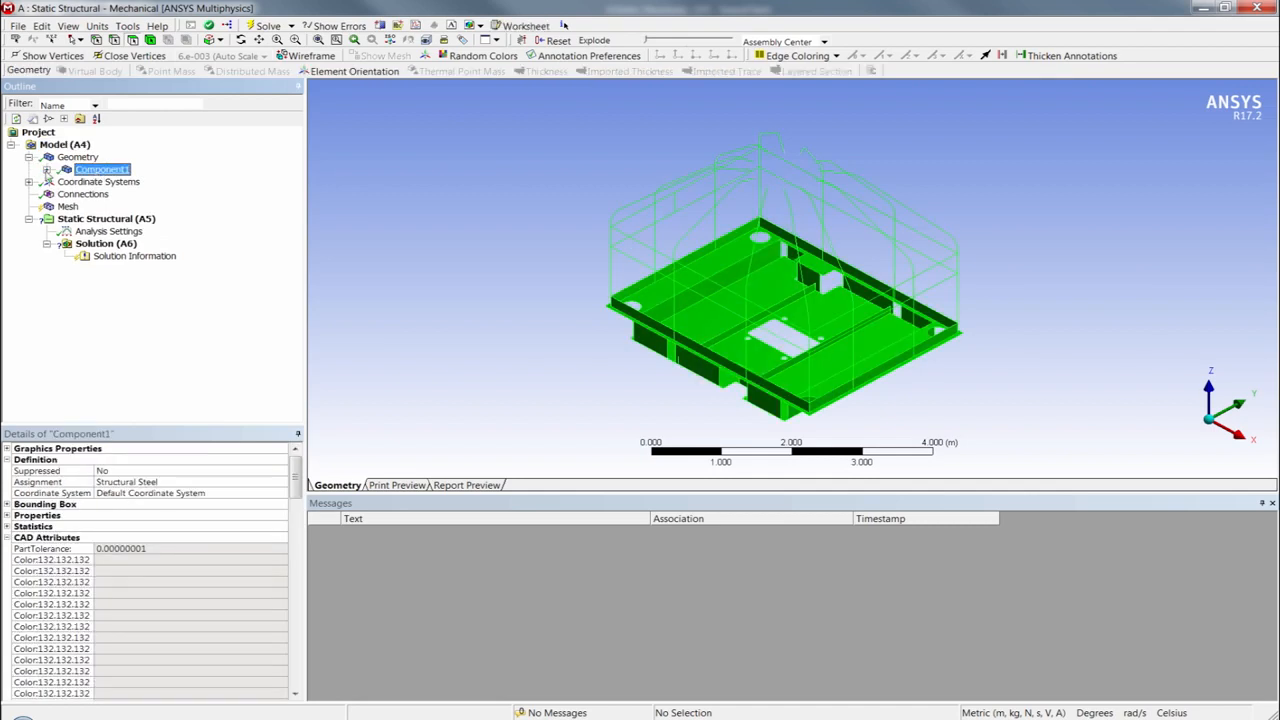
{"action": "left_click", "coordinate": [46, 170]}
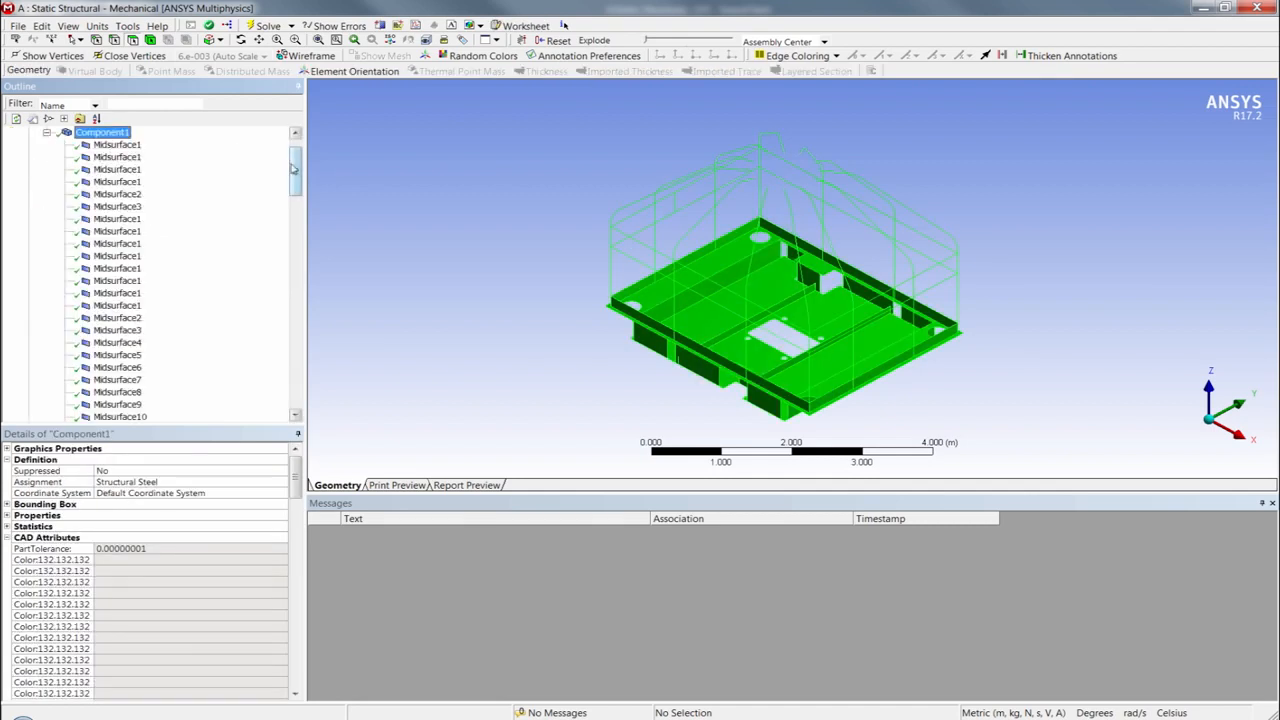
{"action": "left_click_drag", "start_coordinate": [295, 170], "coordinate": [314, 150]}
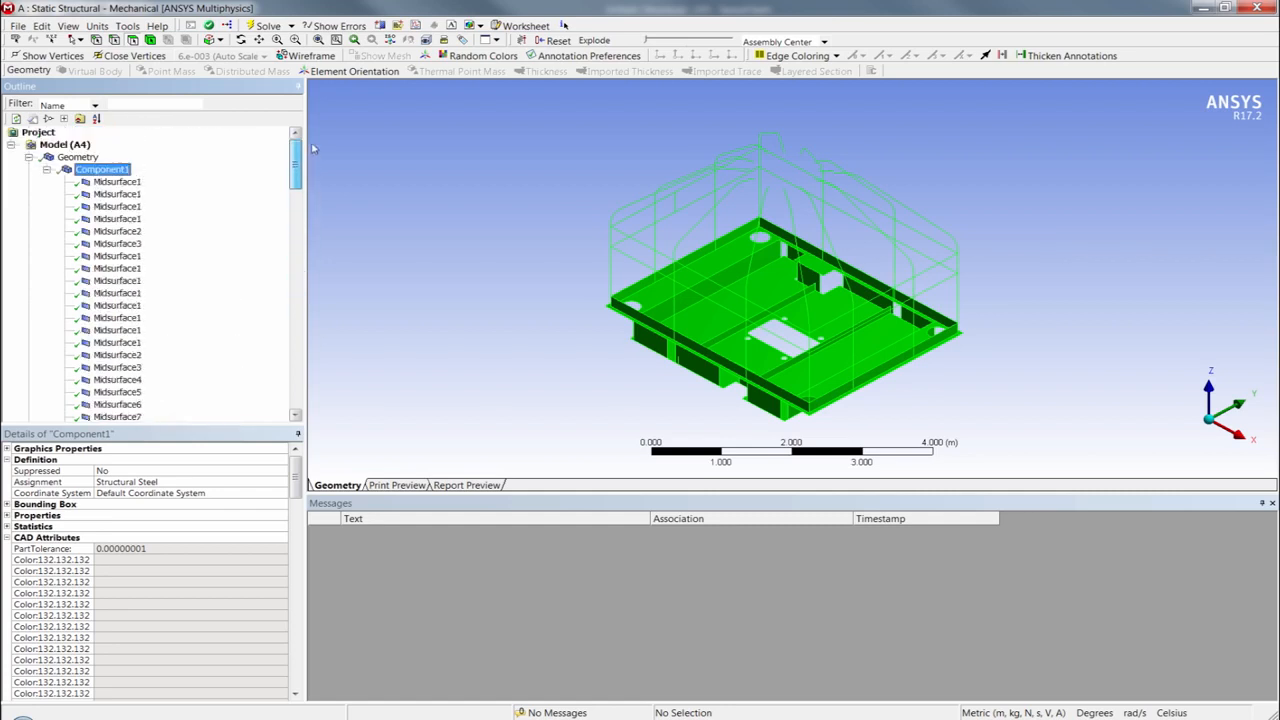
{"action": "left_click", "coordinate": [46, 170]}
{"action": "left_click", "coordinate": [28, 157]}
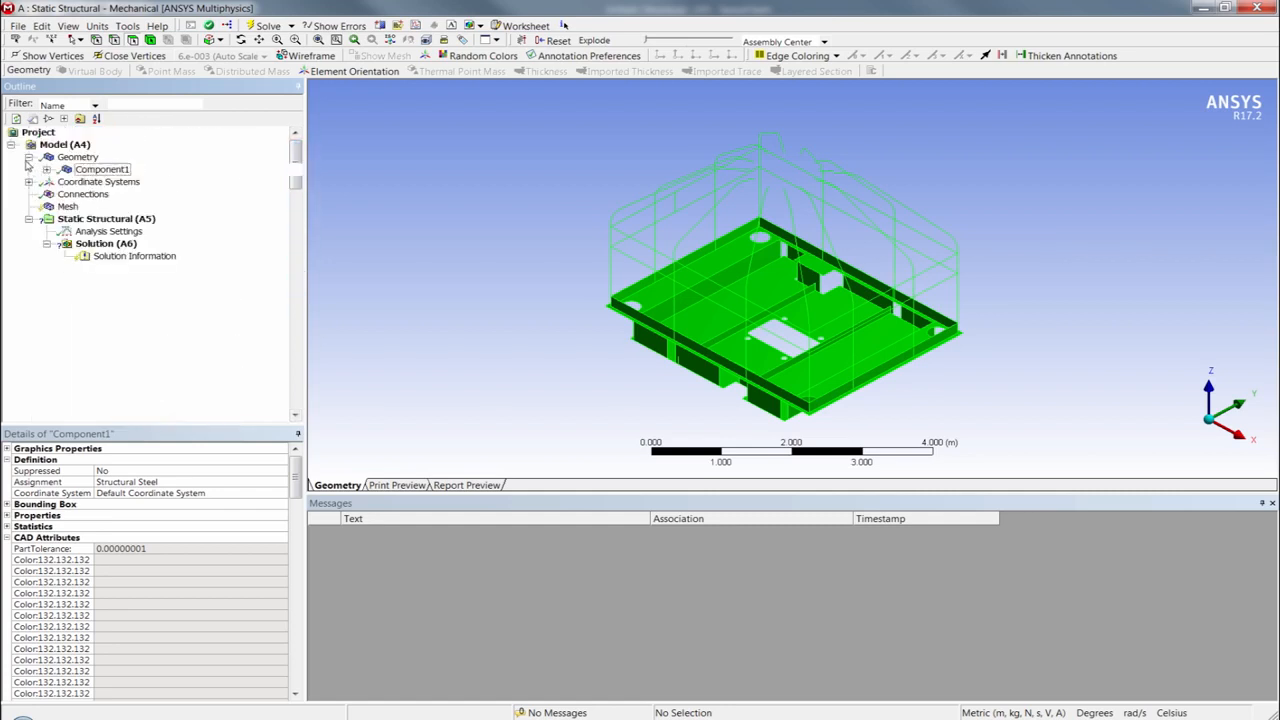
- Set the mesh sizing's Size Function to Uniform
{"action": "left_click", "coordinate": [67, 194]}
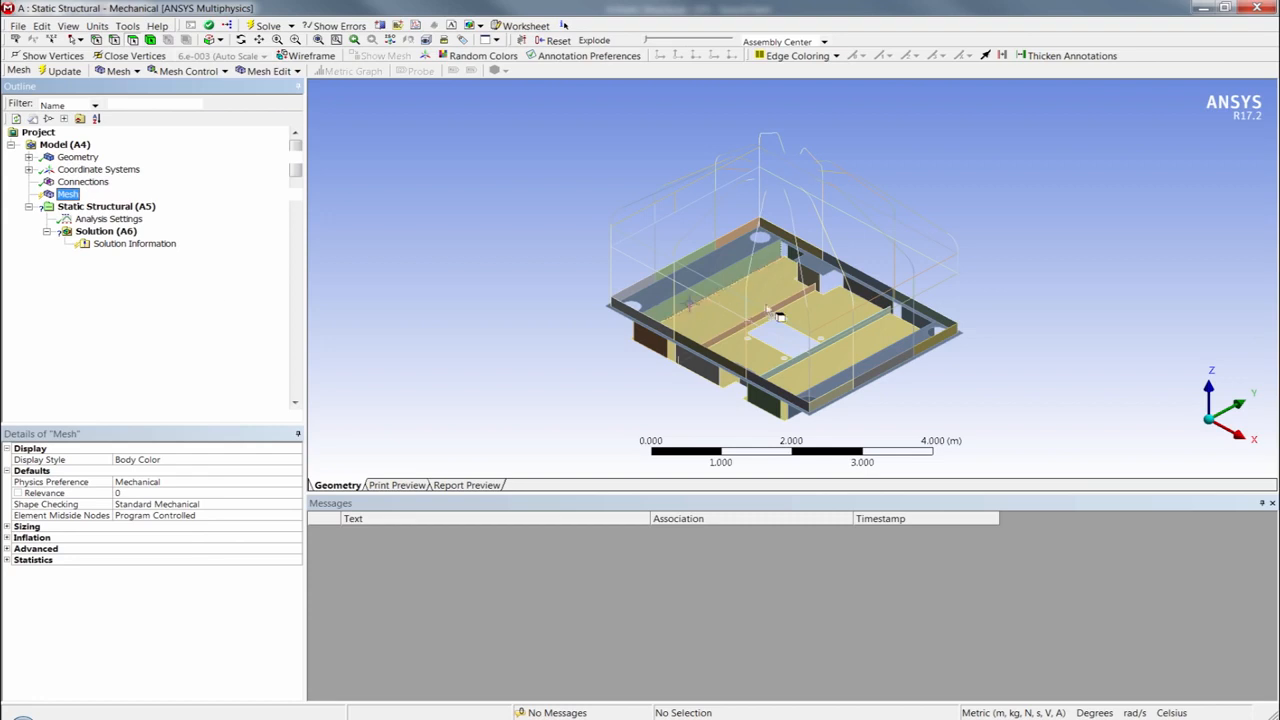
{"action": "left_click", "coordinate": [15, 533]}
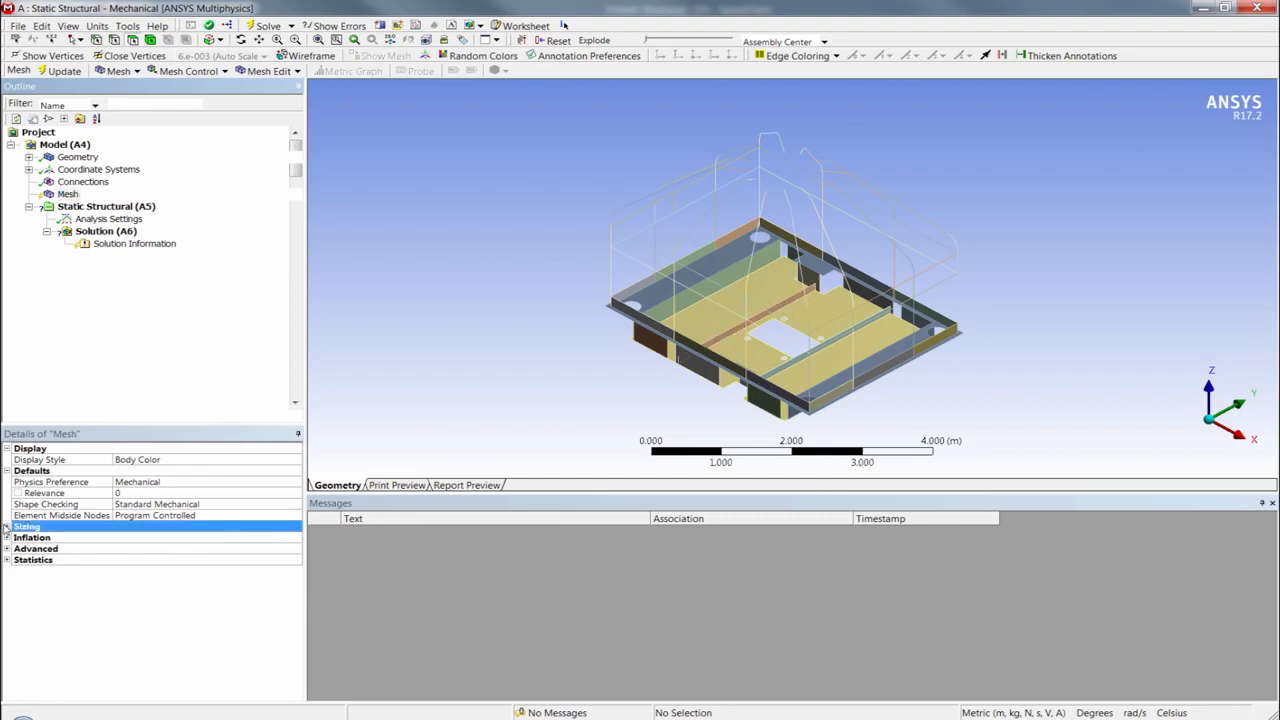
{"action": "left_click", "coordinate": [7, 527]}
{"action": "left_click", "coordinate": [153, 538]}
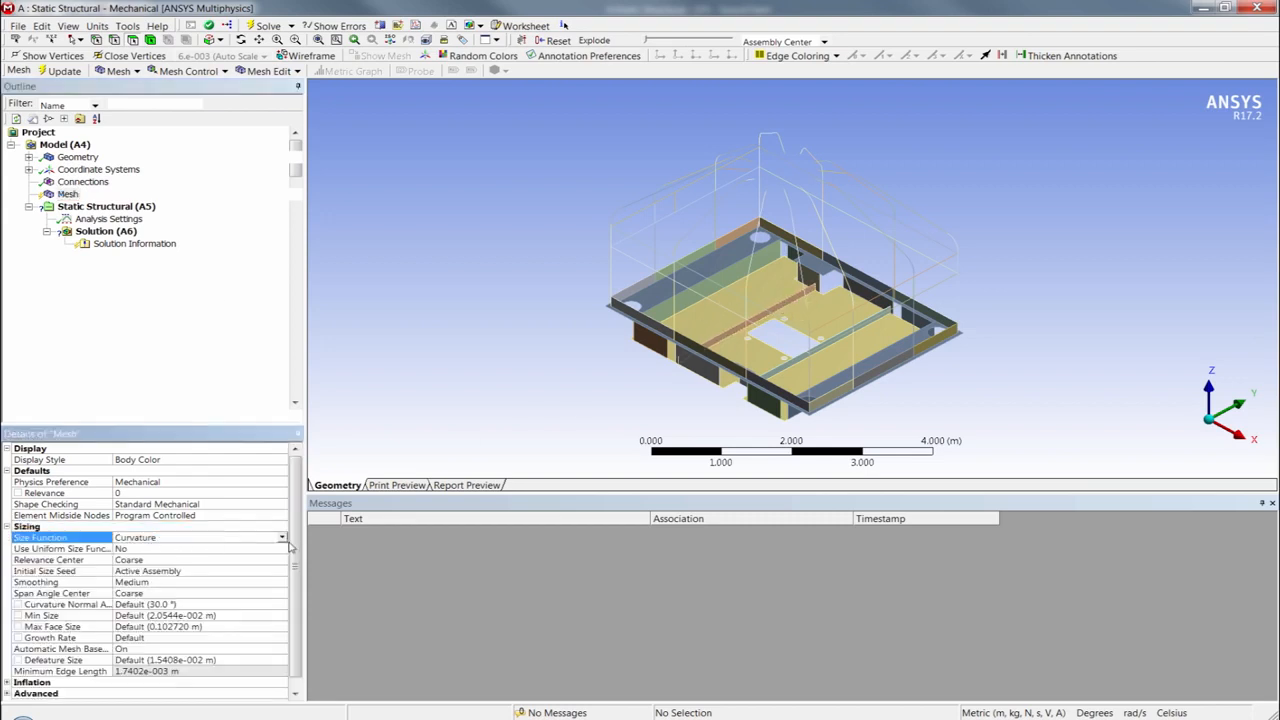
{"action": "left_click", "coordinate": [283, 537]}
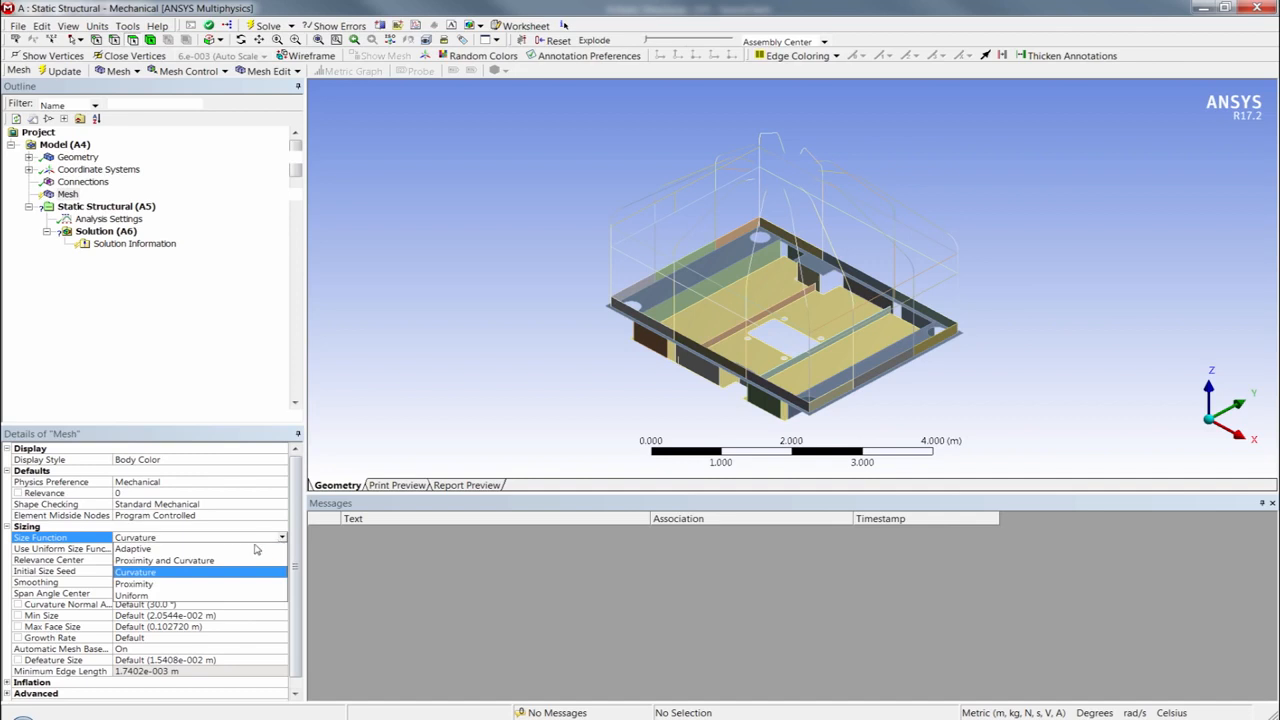
{"action": "left_click", "coordinate": [150, 596]}
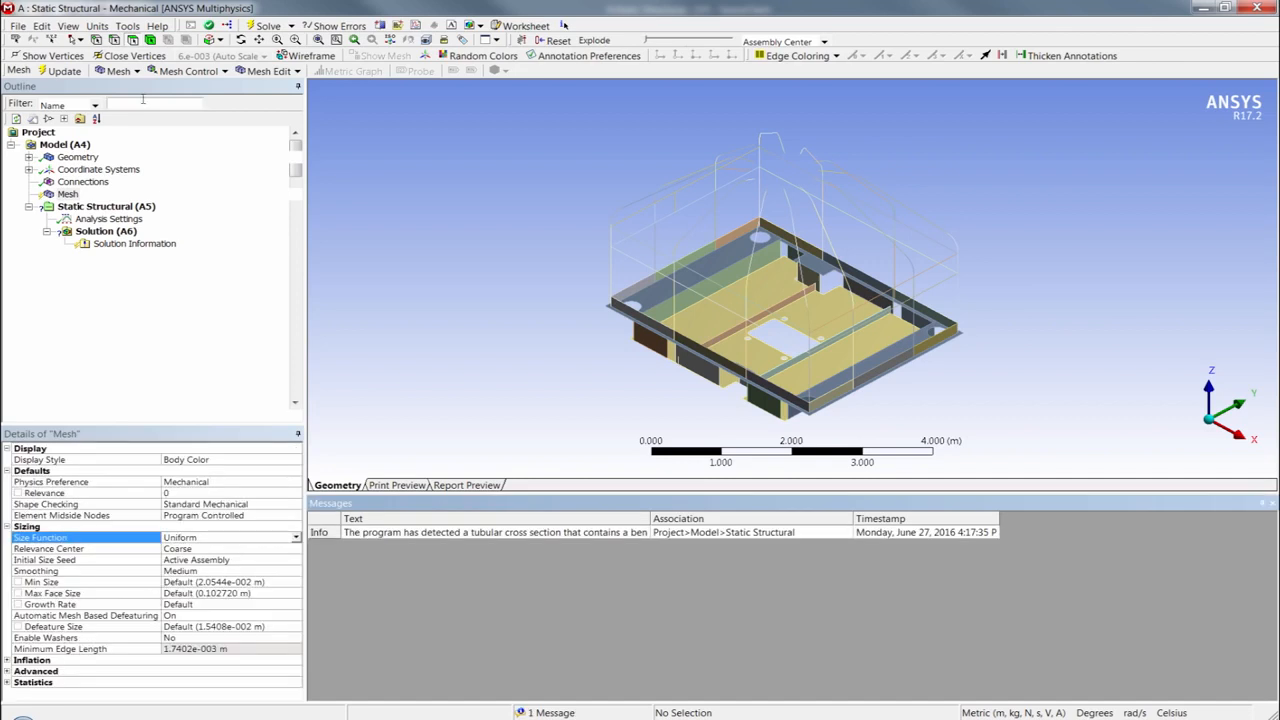
- Switch the units to Metric (mm, kg, N, s, mV, mA) and set the mesh Min Size to 30 mm and Max Face Size to 35 mm
{"action": "left_click", "coordinate": [97, 26]}
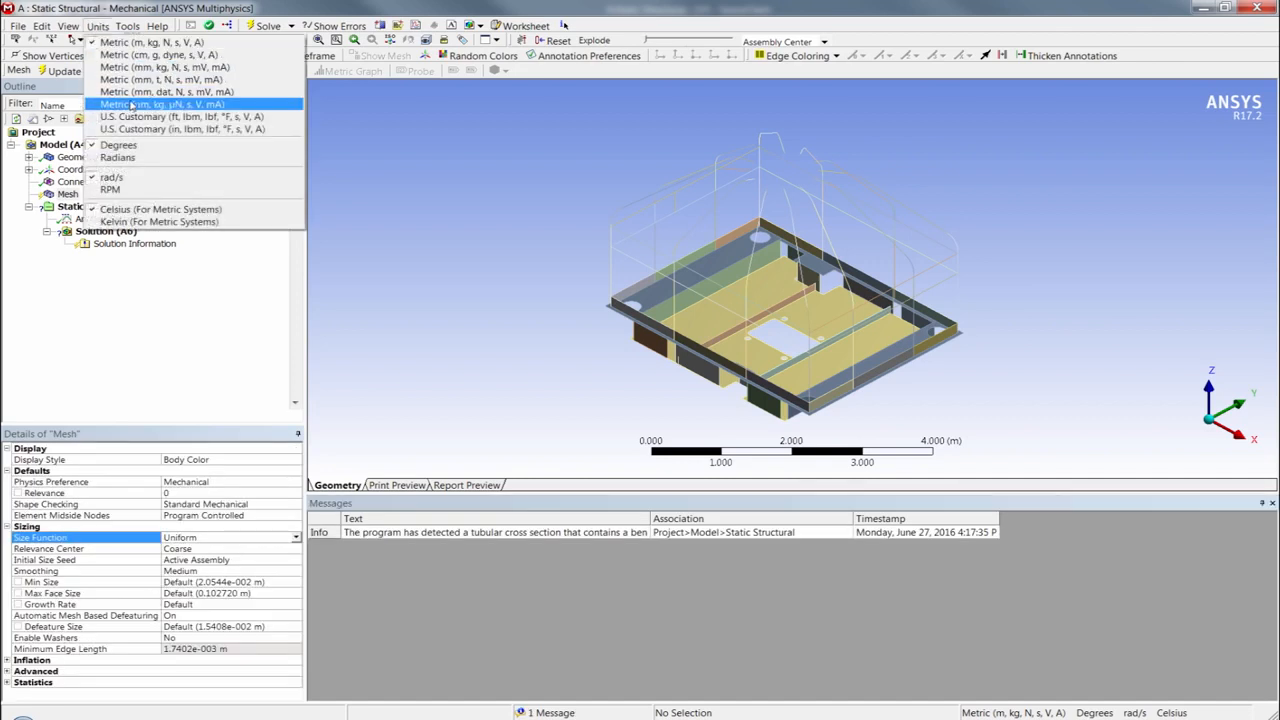
{"action": "left_click", "coordinate": [135, 67]}
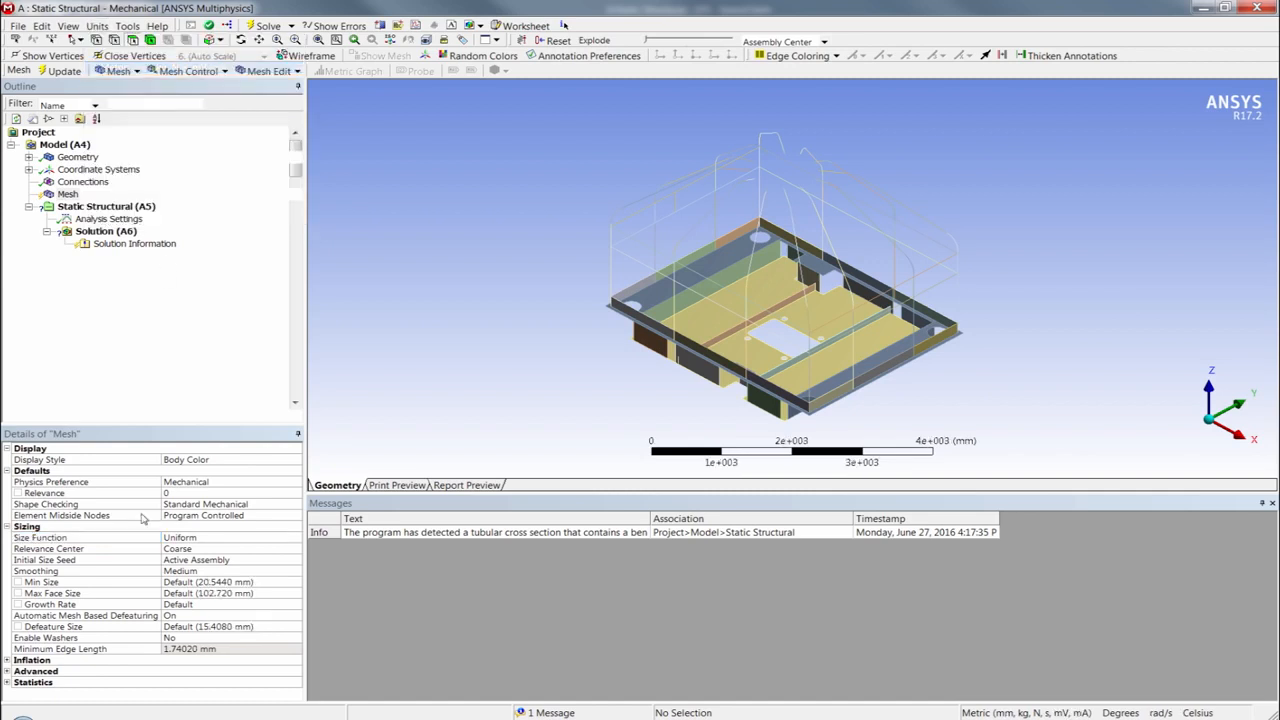
{"action": "left_click", "coordinate": [198, 583]}
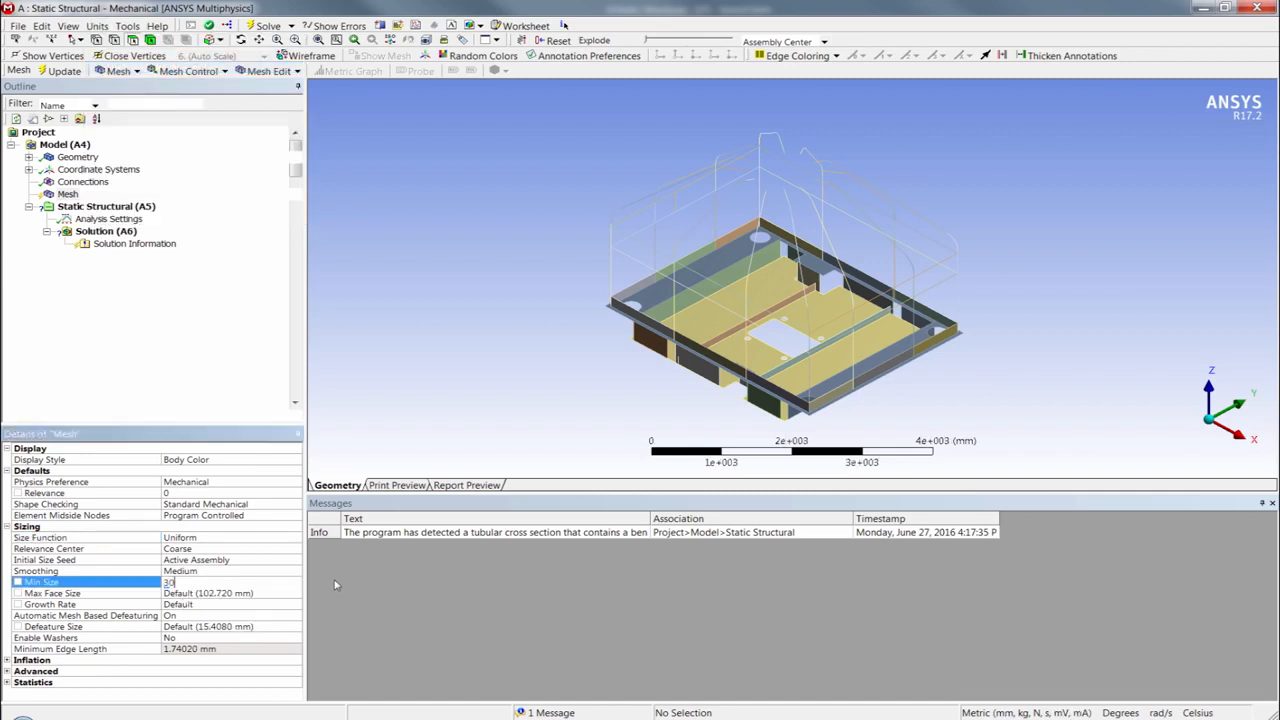
{"action": "key", "text": "Return"}
{"action": "left_click", "coordinate": [228, 594]}
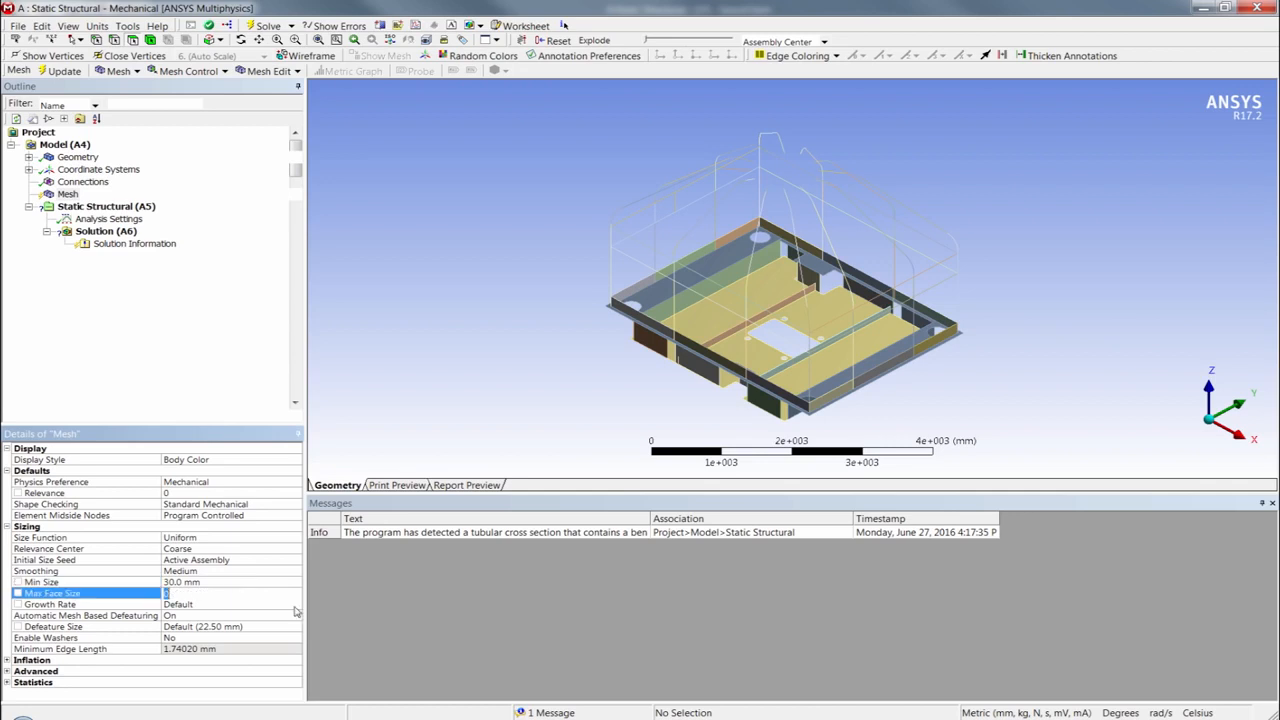
{"action": "key", "text": "Return"}
- Generate the mesh and inspect it on the underside of the base and from above
{"action": "right_click", "coordinate": [68, 194]}
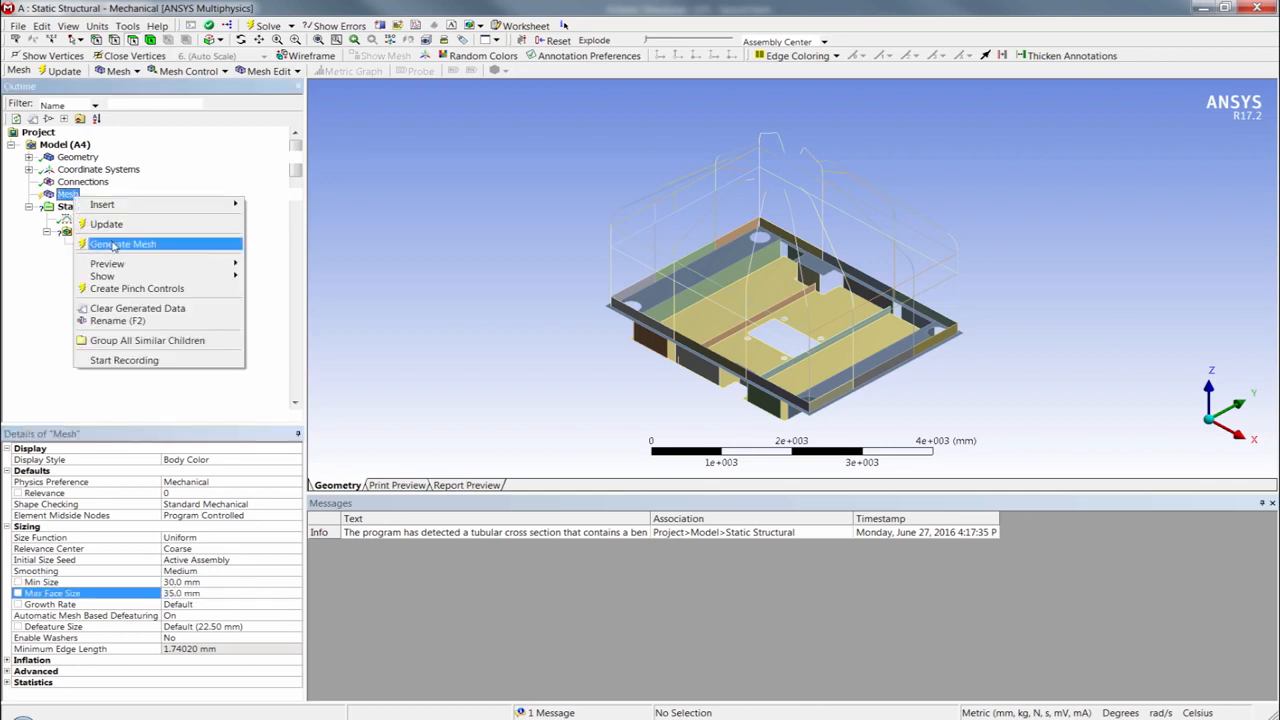
{"action": "left_click", "coordinate": [115, 244]}
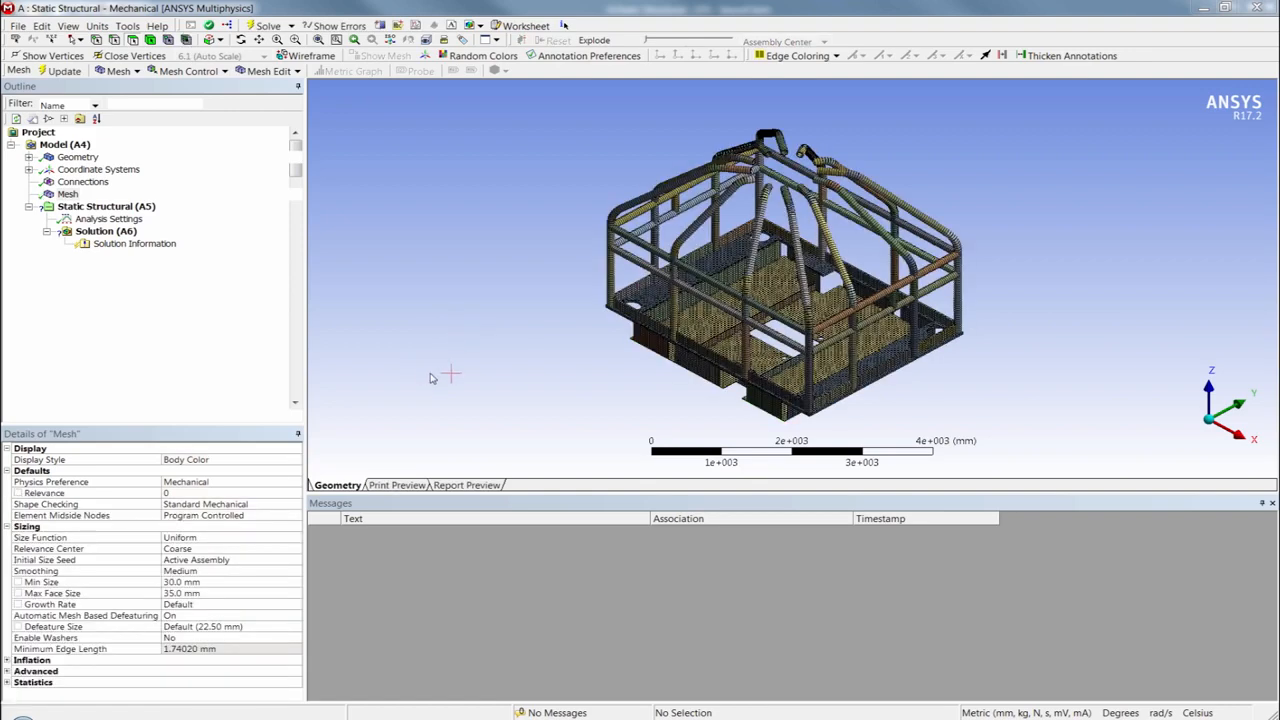
{"action": "middle_click_drag", "start_coordinate": [543, 368], "coordinate": [691, 302]}
{"action": "scroll", "coordinate": [691, 302], "scroll_direction": "up", "scroll_amount": 5}
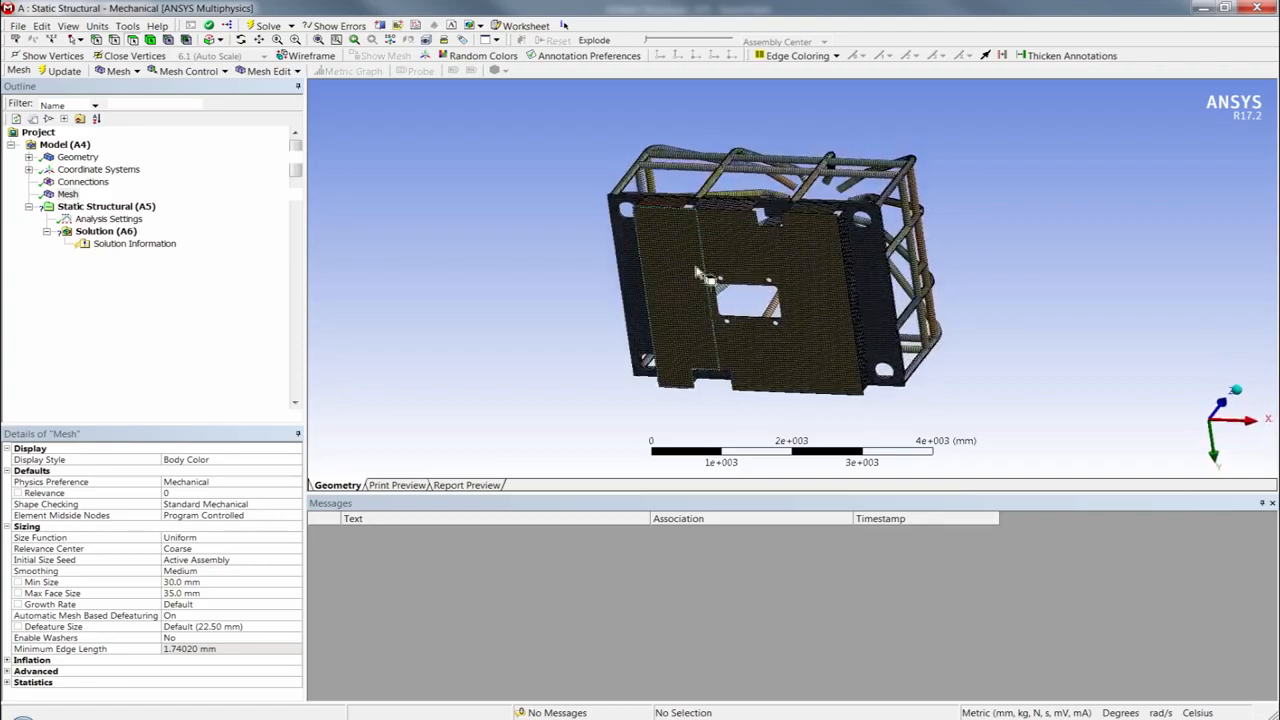
{"action": "middle_click_drag", "start_coordinate": [700, 175], "coordinate": [492, 287]}
{"action": "mouse_move", "coordinate": [432, 286]}
{"action": "middle_mouse_down"}
{"action": "mouse_move", "coordinate": [420, 278]}
{"action": "mouse_move", "coordinate": [413, 297]}
{"action": "middle_mouse_up"}
{"action": "scroll", "coordinate": [413, 297], "scroll_direction": "down", "scroll_amount": 3}
{"action": "scroll", "coordinate": [413, 297], "scroll_direction": "down", "scroll_amount": 1}
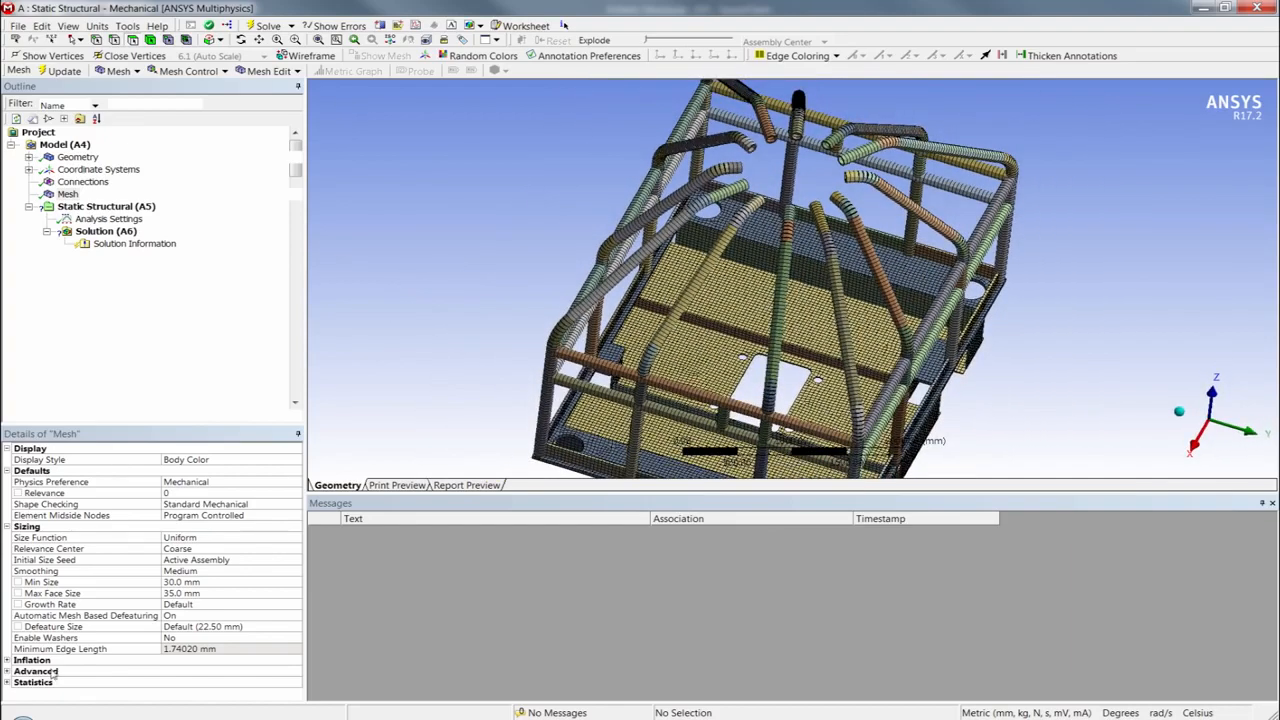
- Show the mesh statistics with Element Quality as the mesh metric
{"action": "left_click", "coordinate": [7, 527]}
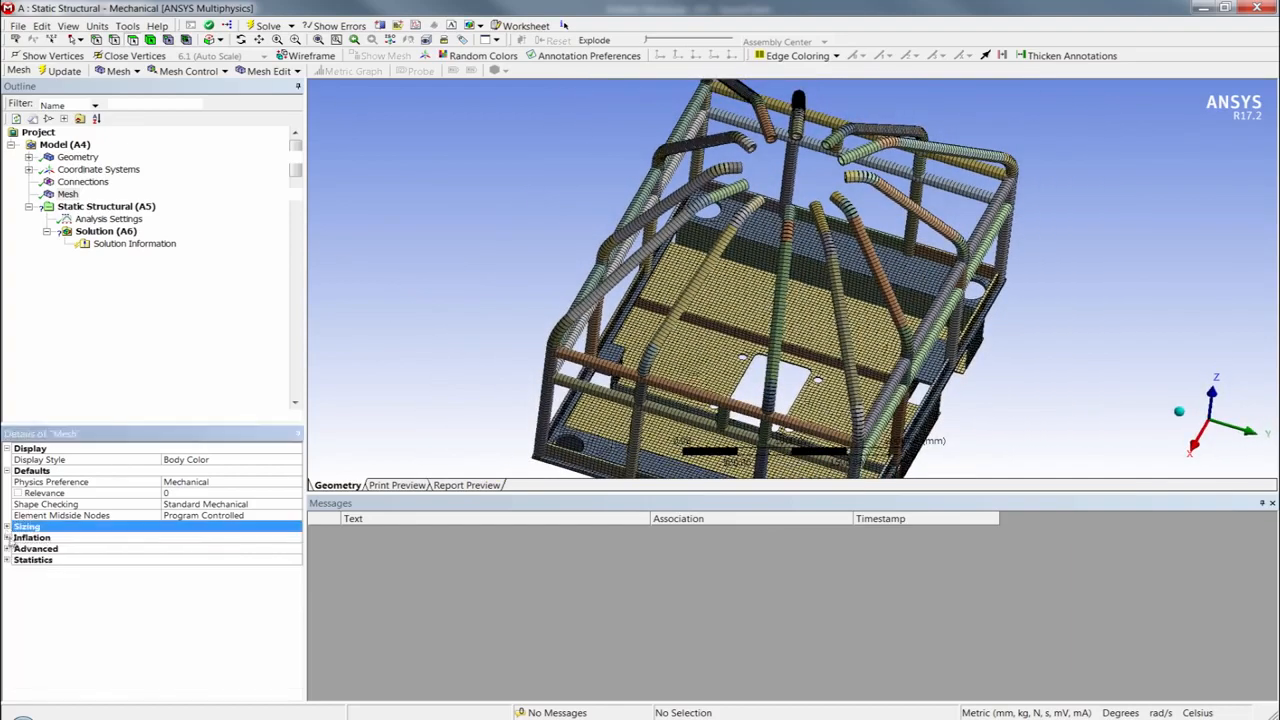
{"action": "left_click", "coordinate": [7, 559]}
{"action": "double_click", "coordinate": [188, 595]}
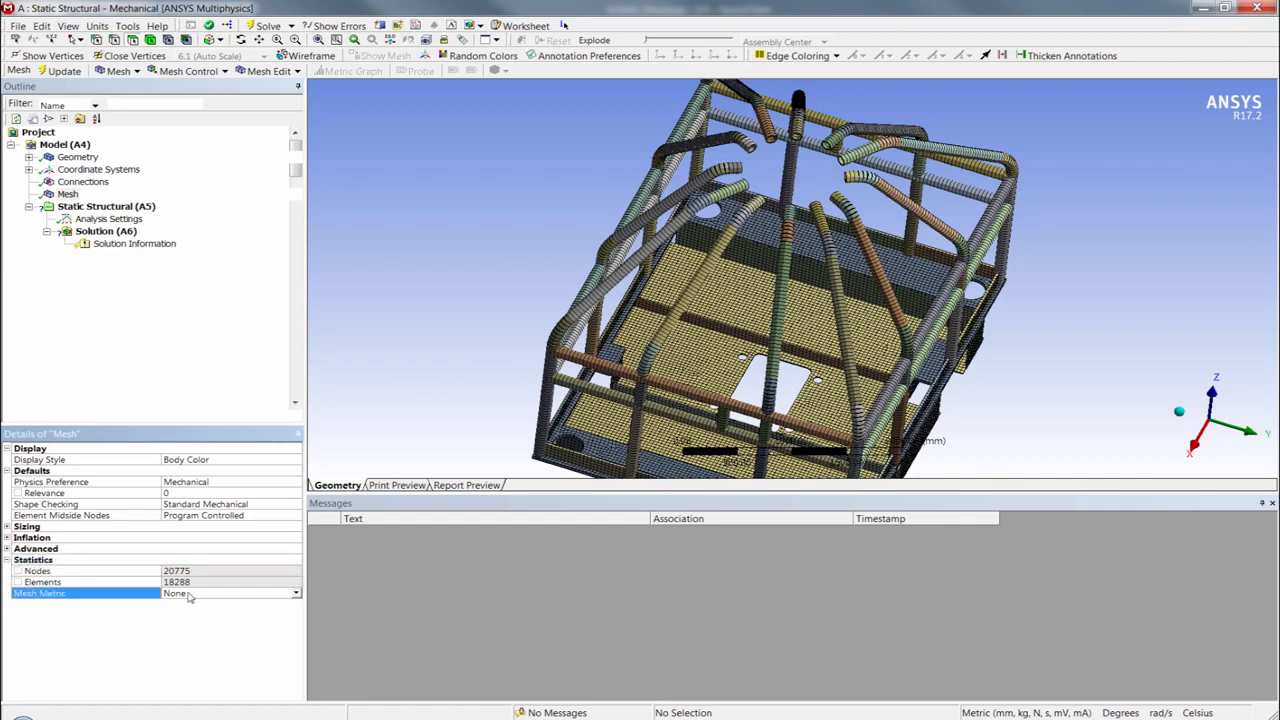
{"action": "left_click", "coordinate": [406, 693]}
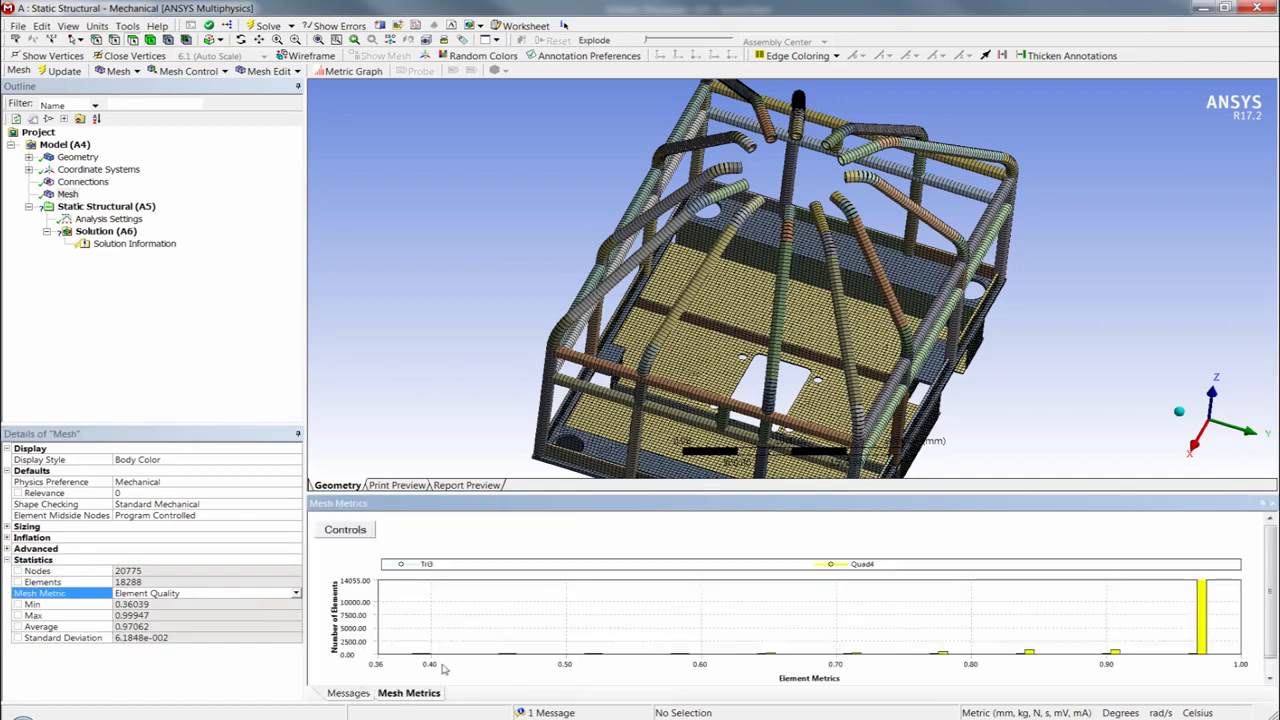
- Isolate the elements of the three highest-quality bars in turn, show the full mesh again and reset the mesh metric to None
{"action": "left_click", "coordinate": [1201, 638]}
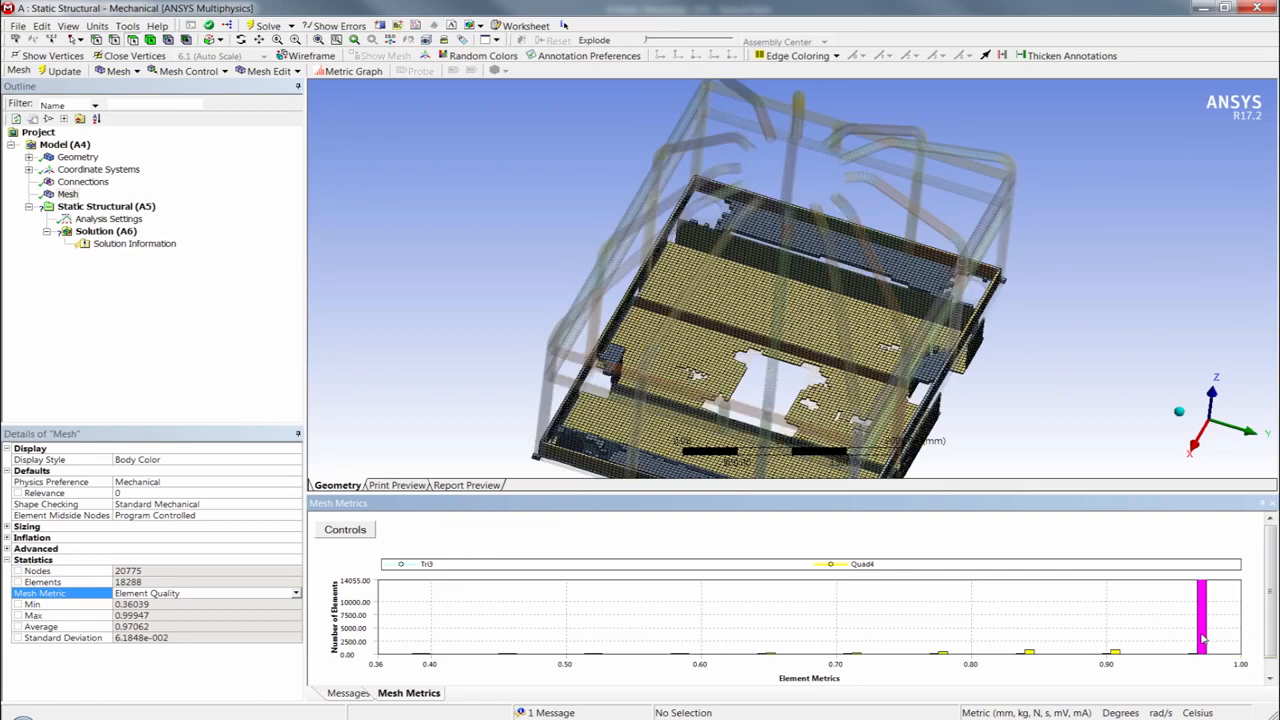
{"action": "left_click", "coordinate": [1113, 654]}
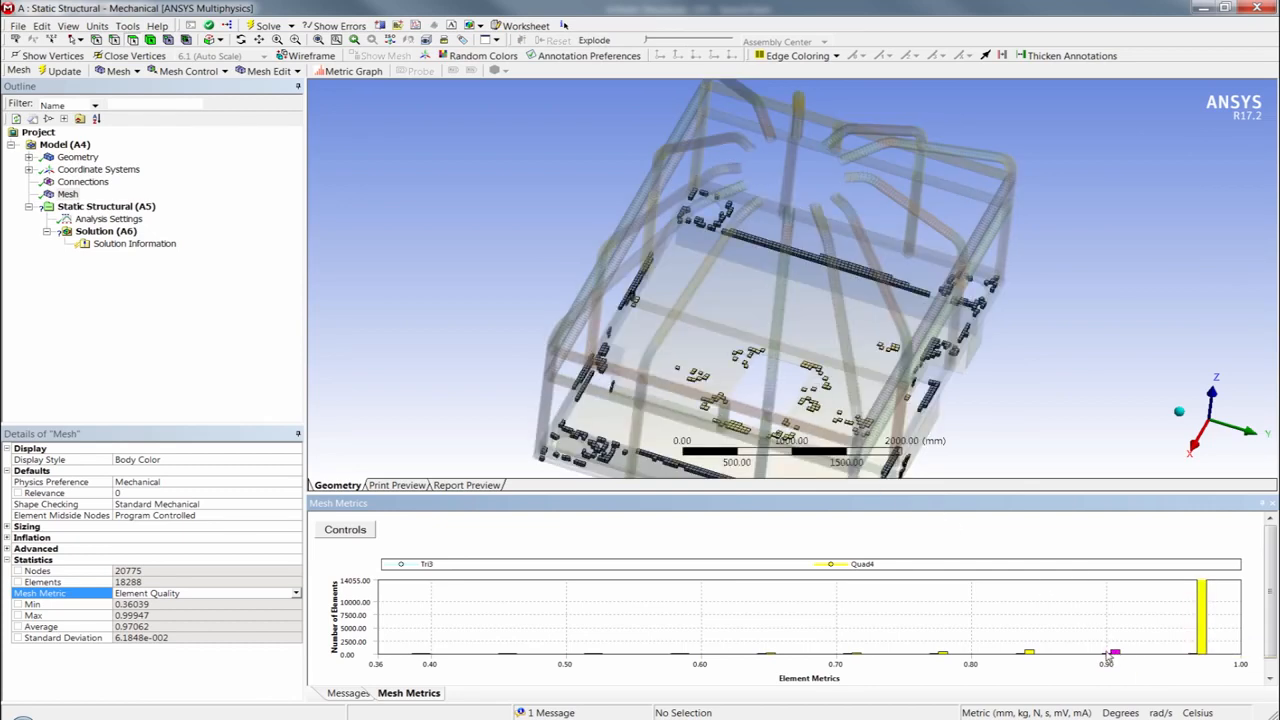
{"action": "left_click", "coordinate": [1030, 654]}
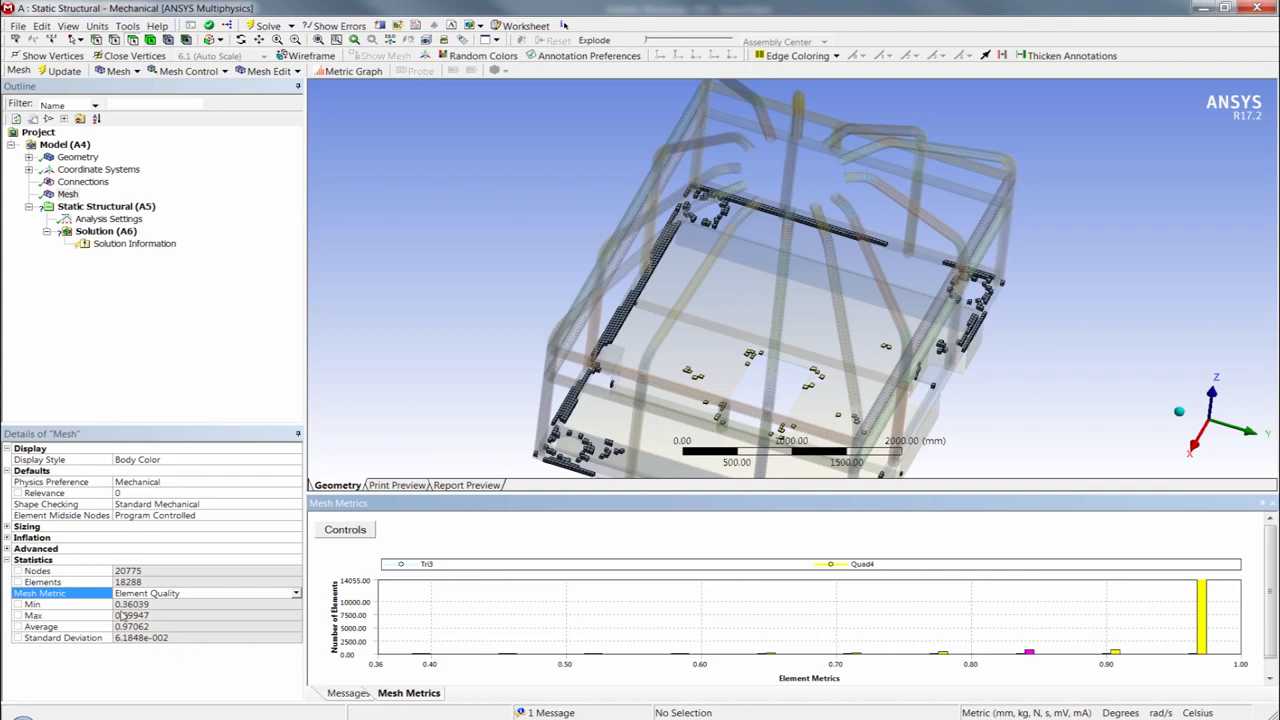
{"action": "left_click", "coordinate": [638, 655]}
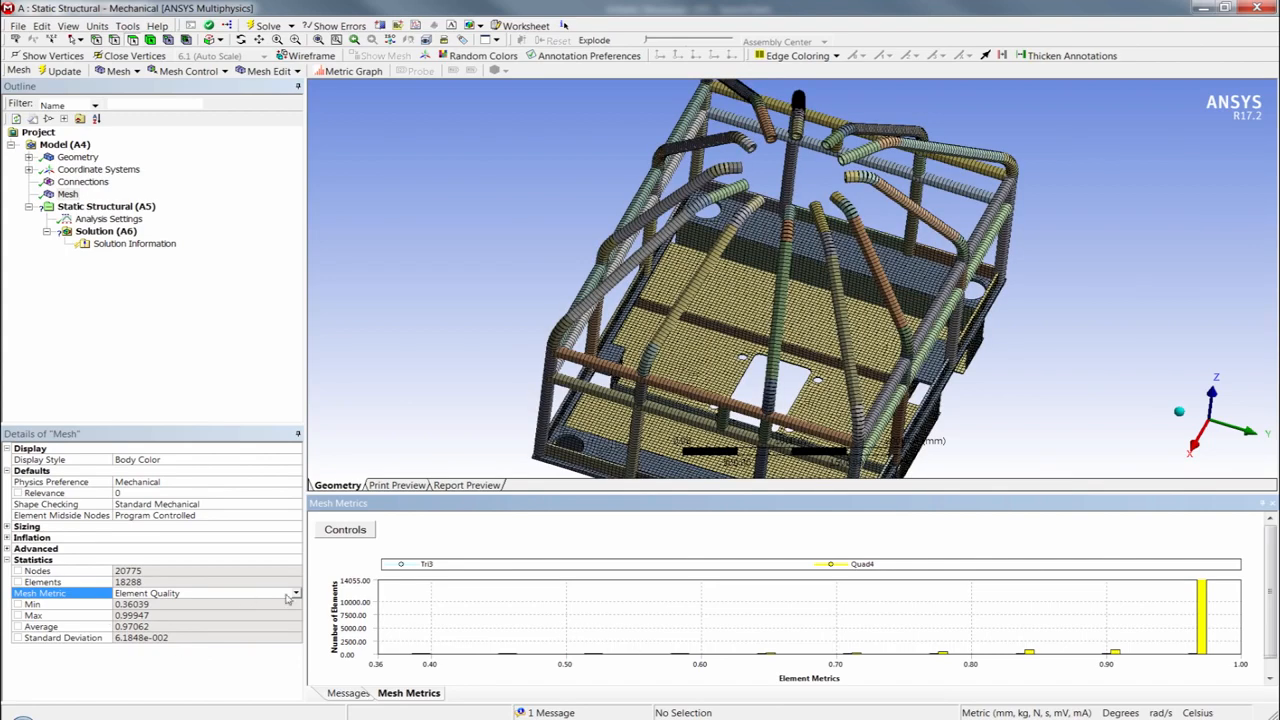
{"action": "left_click", "coordinate": [296, 593]}
{"action": "left_click", "coordinate": [190, 591]}
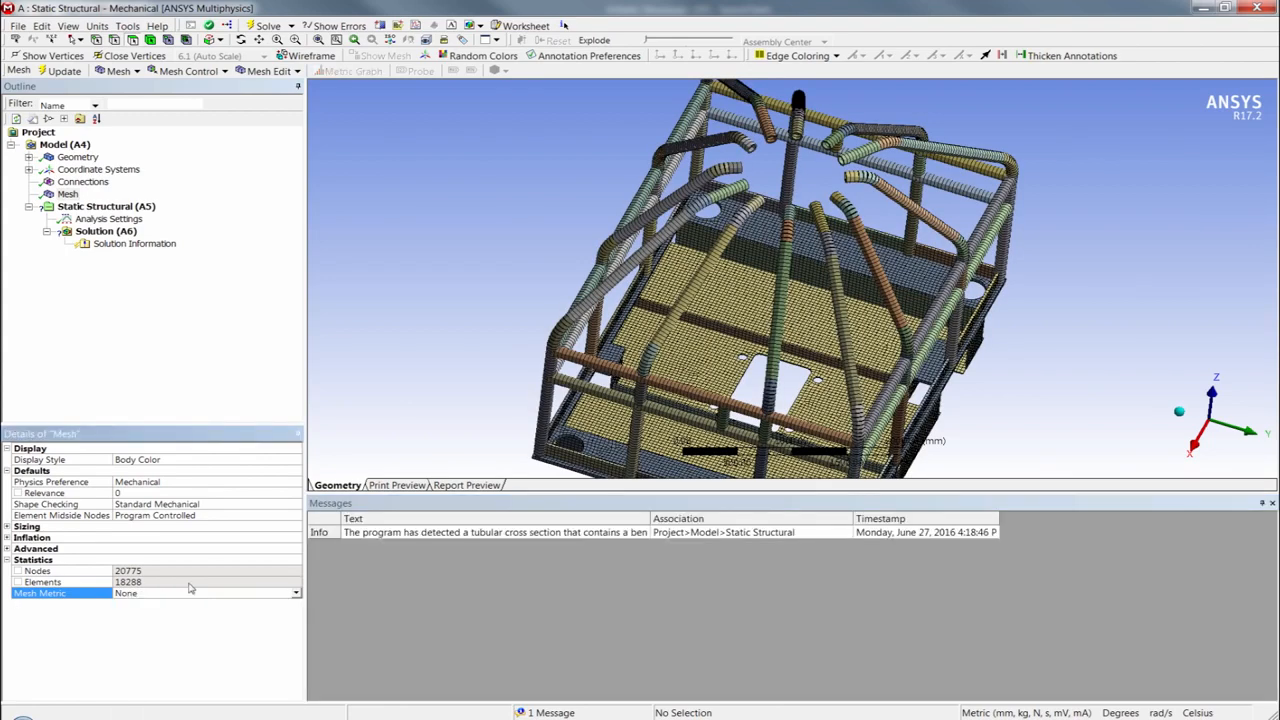
- Set the mesh Display Style to Element Quality and view the base plate's contours
{"action": "left_click", "coordinate": [187, 470]}
{"action": "left_click", "coordinate": [208, 461]}
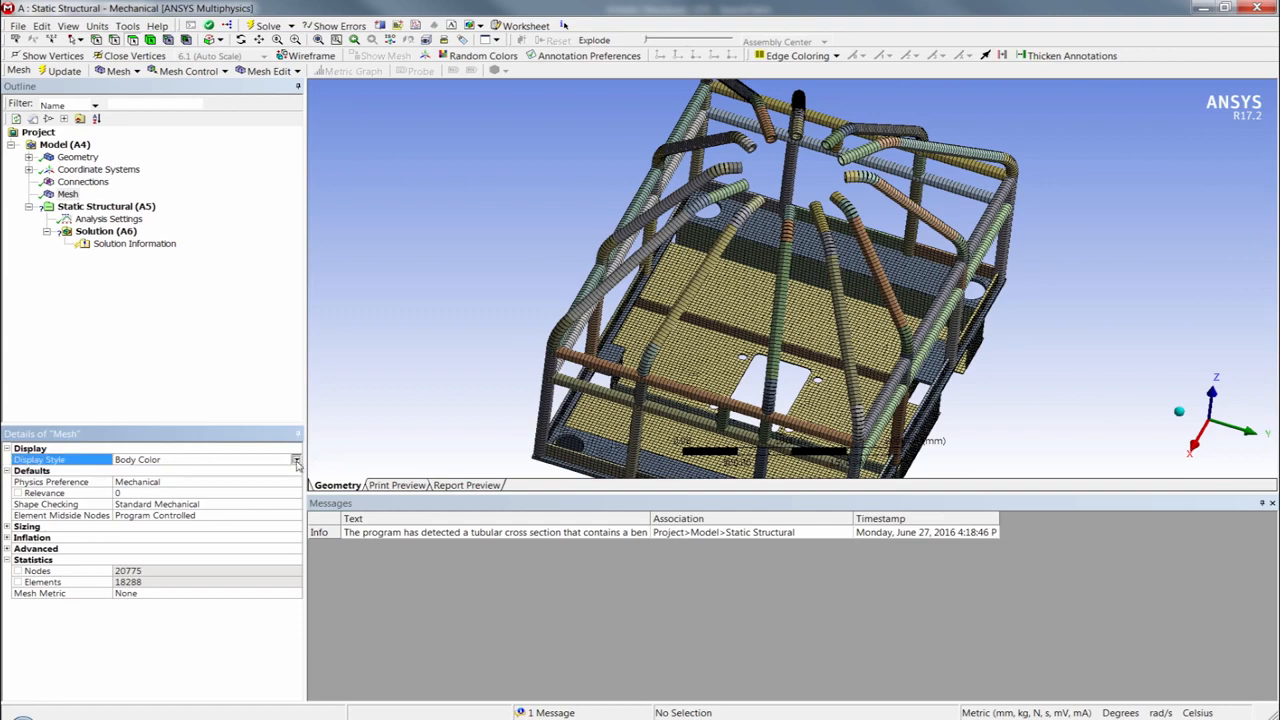
{"action": "left_click", "coordinate": [296, 459]}
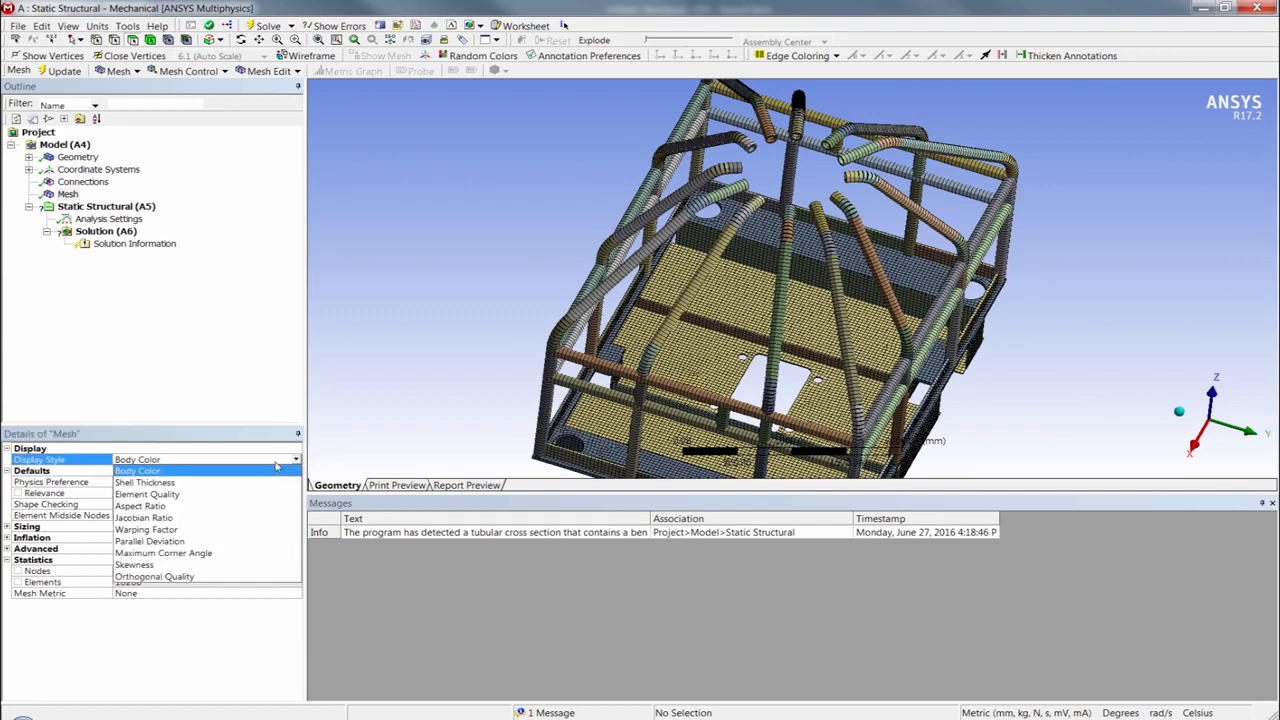
{"action": "left_click", "coordinate": [160, 495]}
{"action": "middle_click_drag", "start_coordinate": [650, 300], "coordinate": [500, 262]}
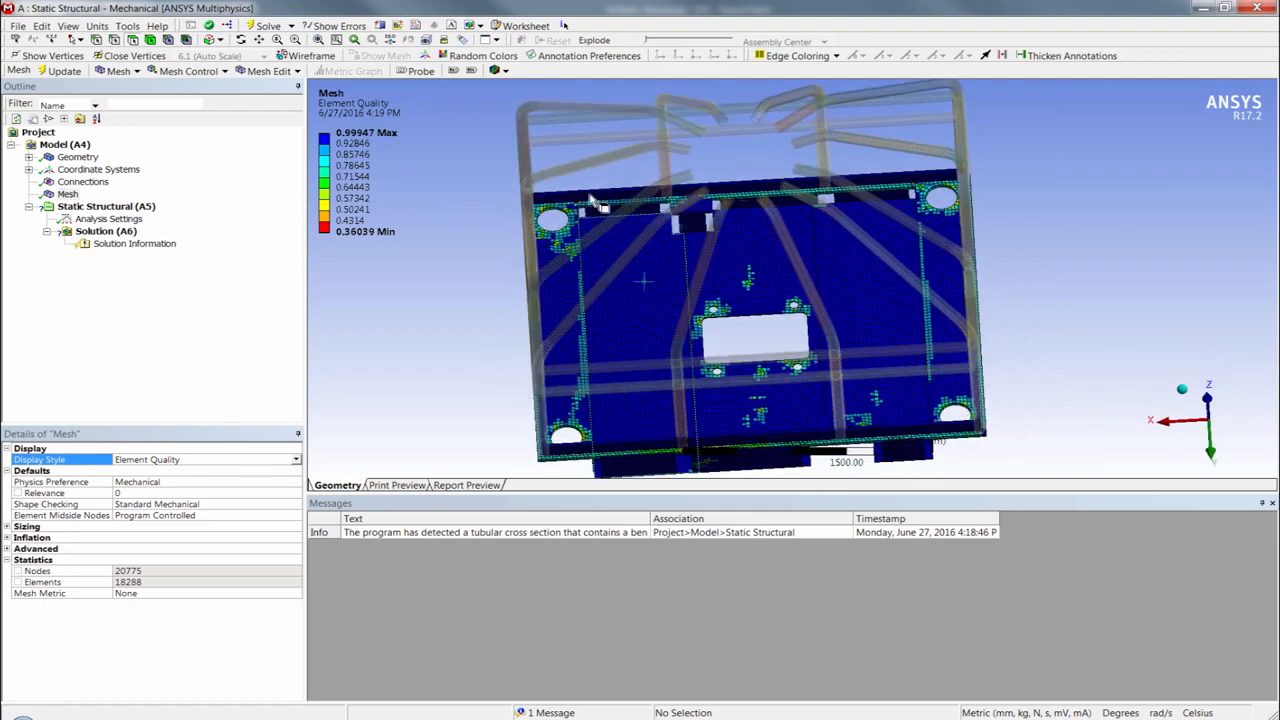
- Show the minimum marker and examine the lowest-quality element beside the round corner hole of the base
{"action": "left_click", "coordinate": [470, 71]}
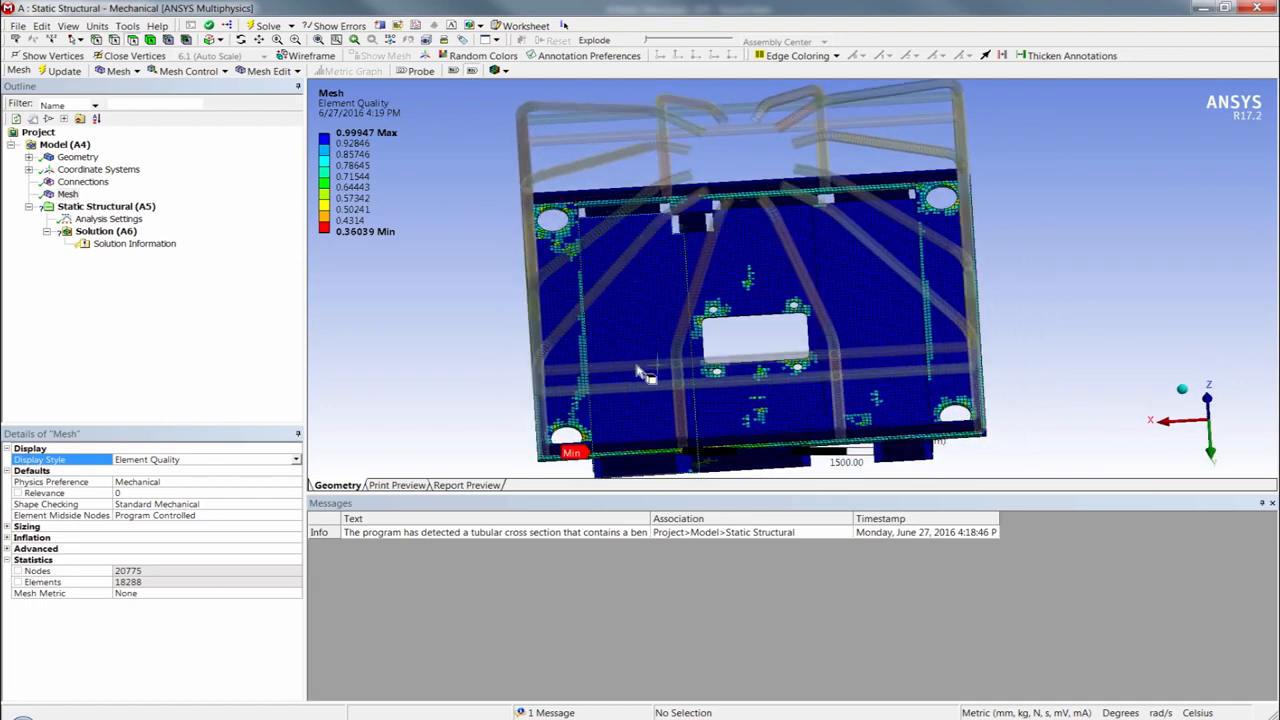
{"action": "middle_click_drag", "start_coordinate": [628, 342], "coordinate": [631, 367]}
{"action": "scroll", "coordinate": [684, 348], "scroll_direction": "up", "scroll_amount": 5}
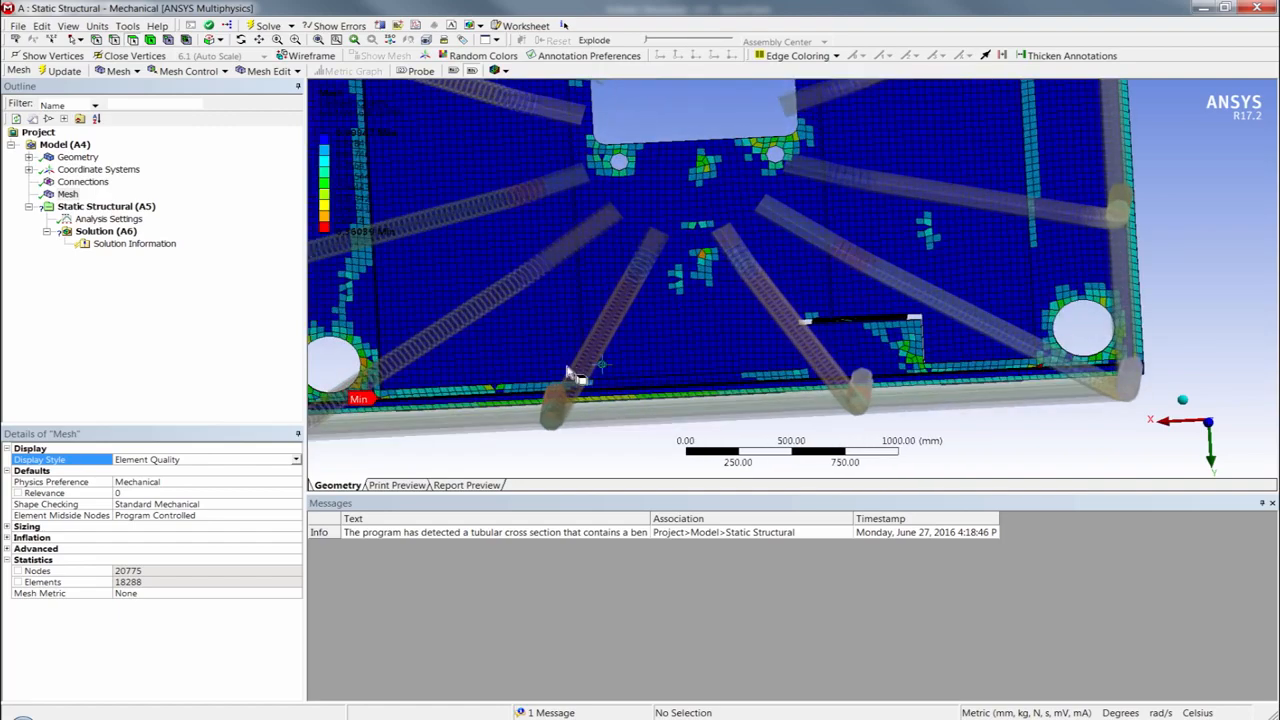
{"action": "scroll", "coordinate": [684, 348], "scroll_direction": "up", "scroll_amount": 5}
{"action": "middle_click_drag", "start_coordinate": [550, 373], "coordinate": [790, 256], "text": "ctrl"}
{"action": "scroll", "coordinate": [785, 262], "scroll_direction": "up", "scroll_amount": 3}
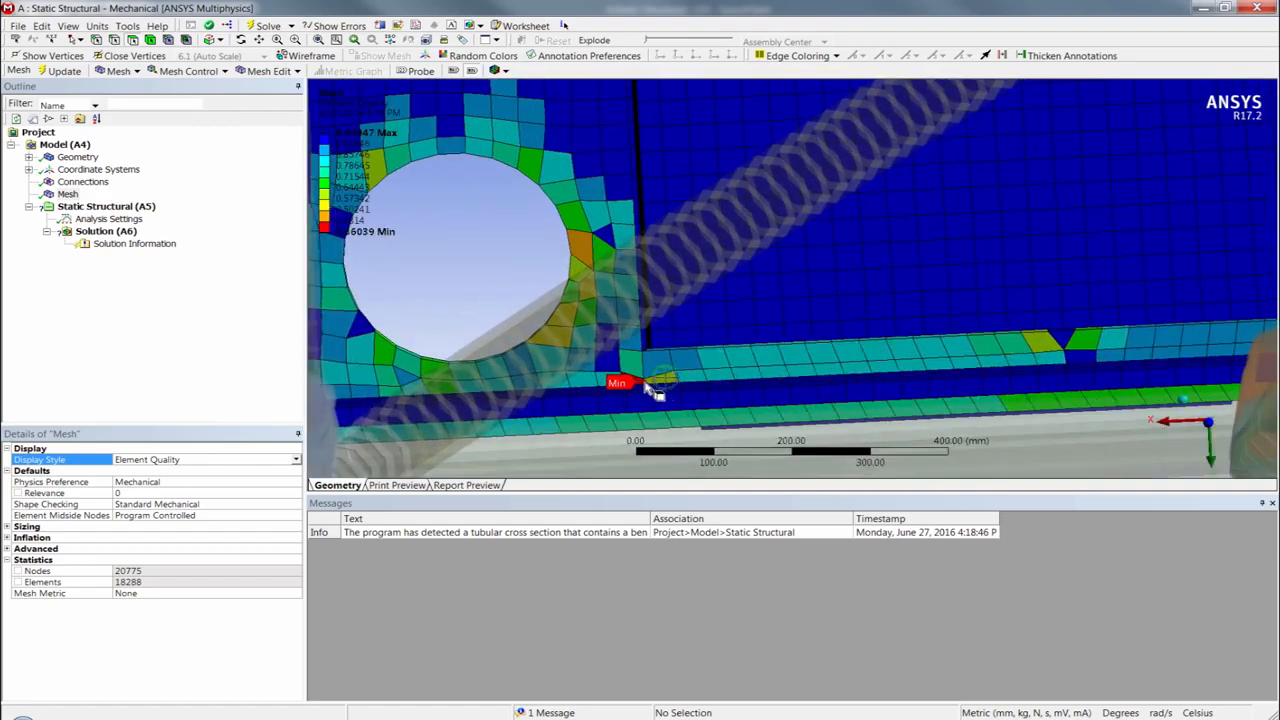
{"action": "scroll", "coordinate": [840, 335], "scroll_direction": "down", "scroll_amount": 6}
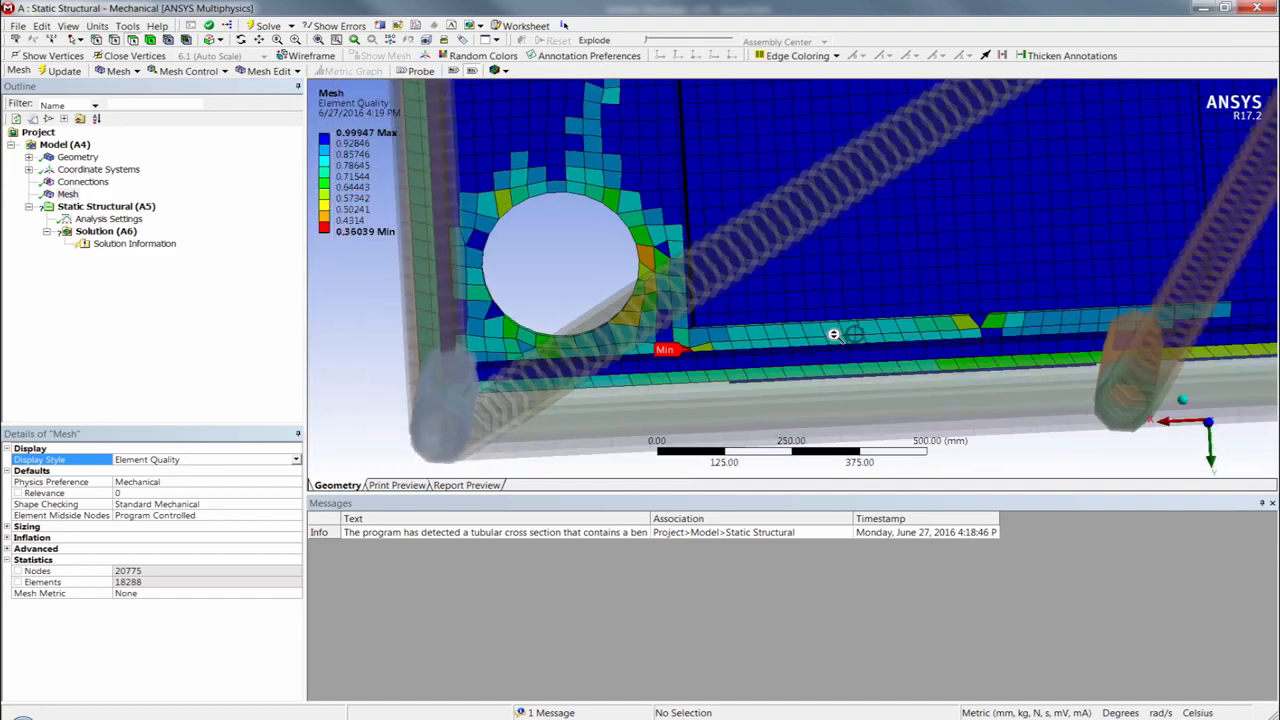
{"action": "left_click", "coordinate": [1184, 401]}
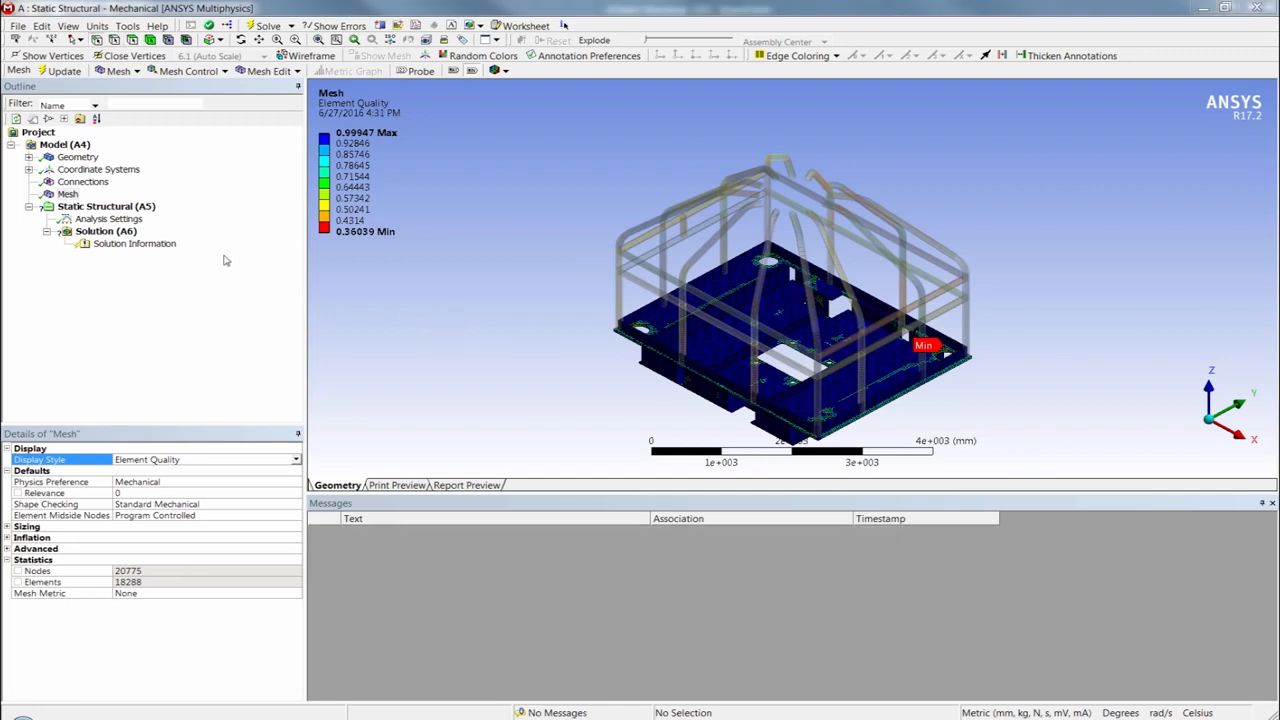
- Set the mesh Display Style back to Body Color and view the open tube ends atop the cage
{"action": "left_click", "coordinate": [298, 462]}
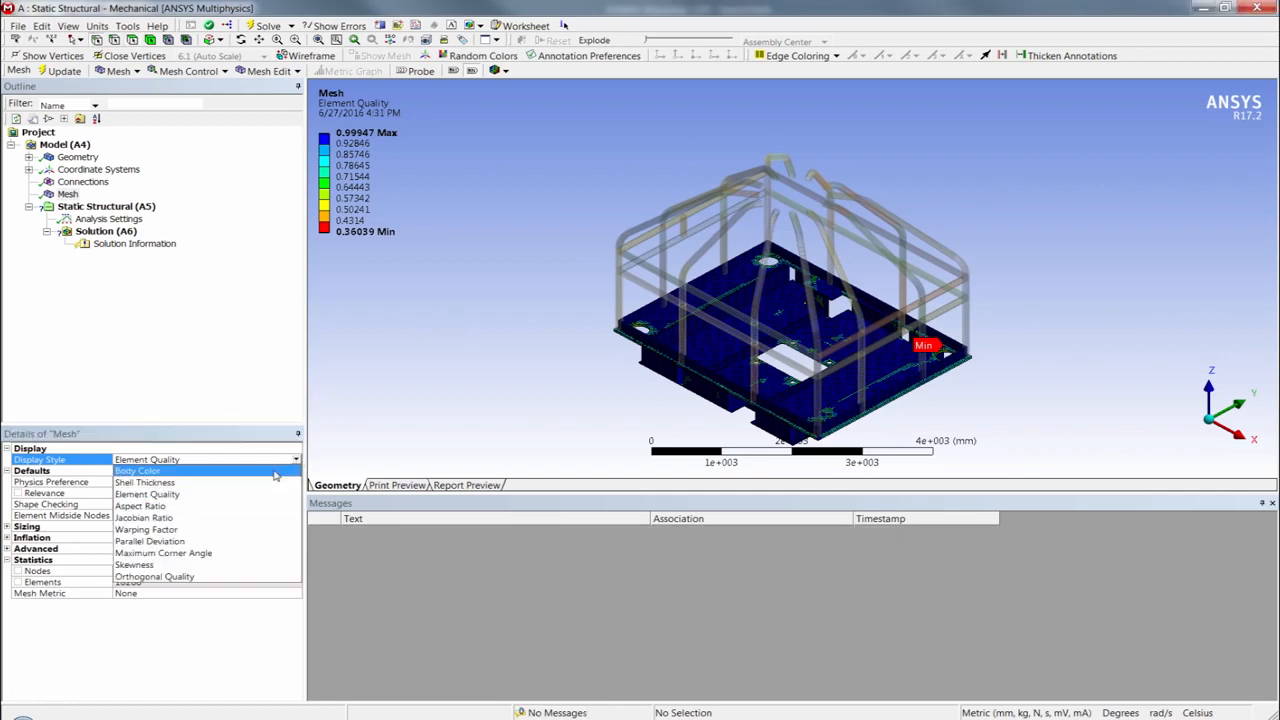
{"action": "left_click", "coordinate": [150, 471]}
{"action": "middle_click_drag", "start_coordinate": [889, 268], "coordinate": [951, 229]}
{"action": "scroll", "coordinate": [820, 198], "scroll_direction": "up", "scroll_amount": 5}
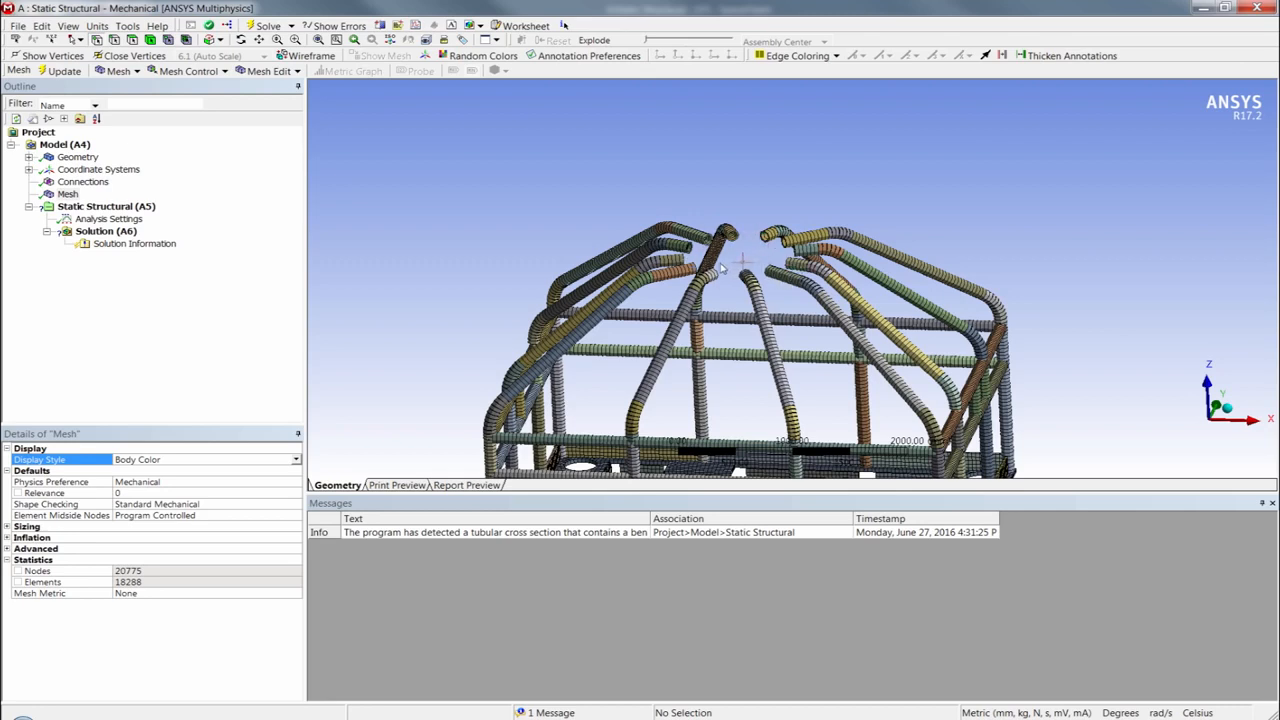
{"action": "left_click", "coordinate": [105, 207]}
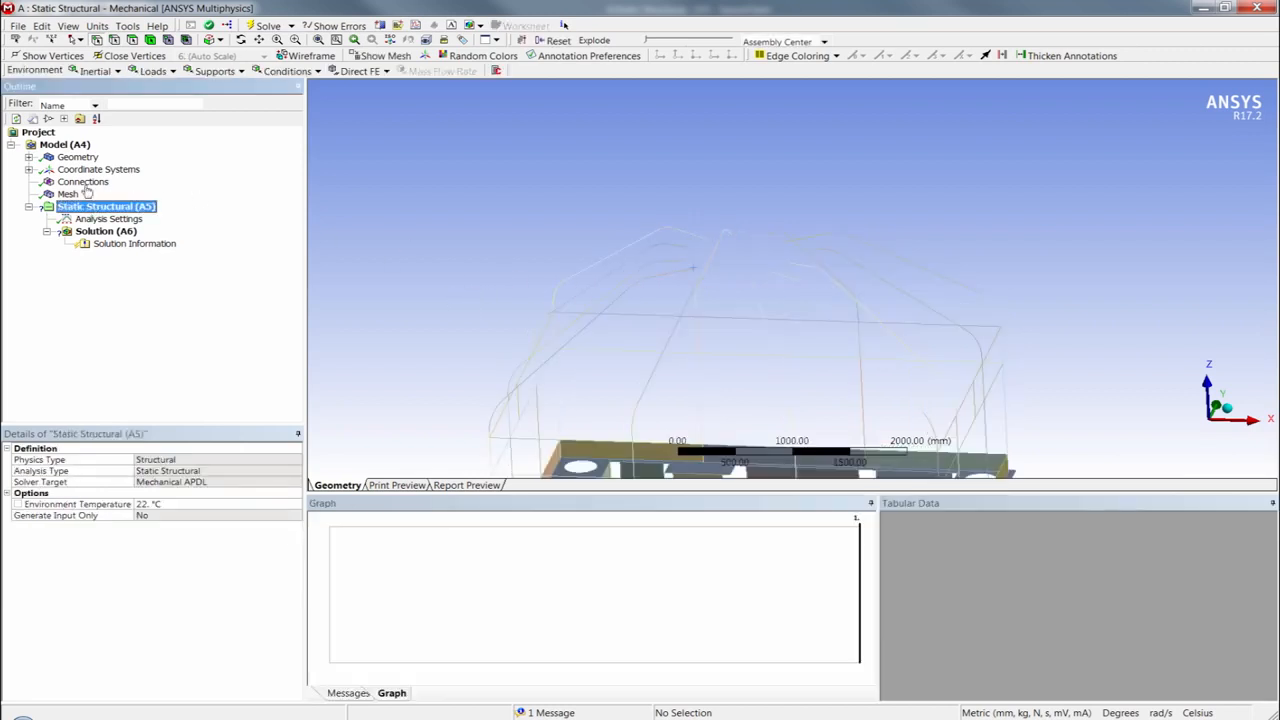
{"action": "left_click", "coordinate": [708, 241]}
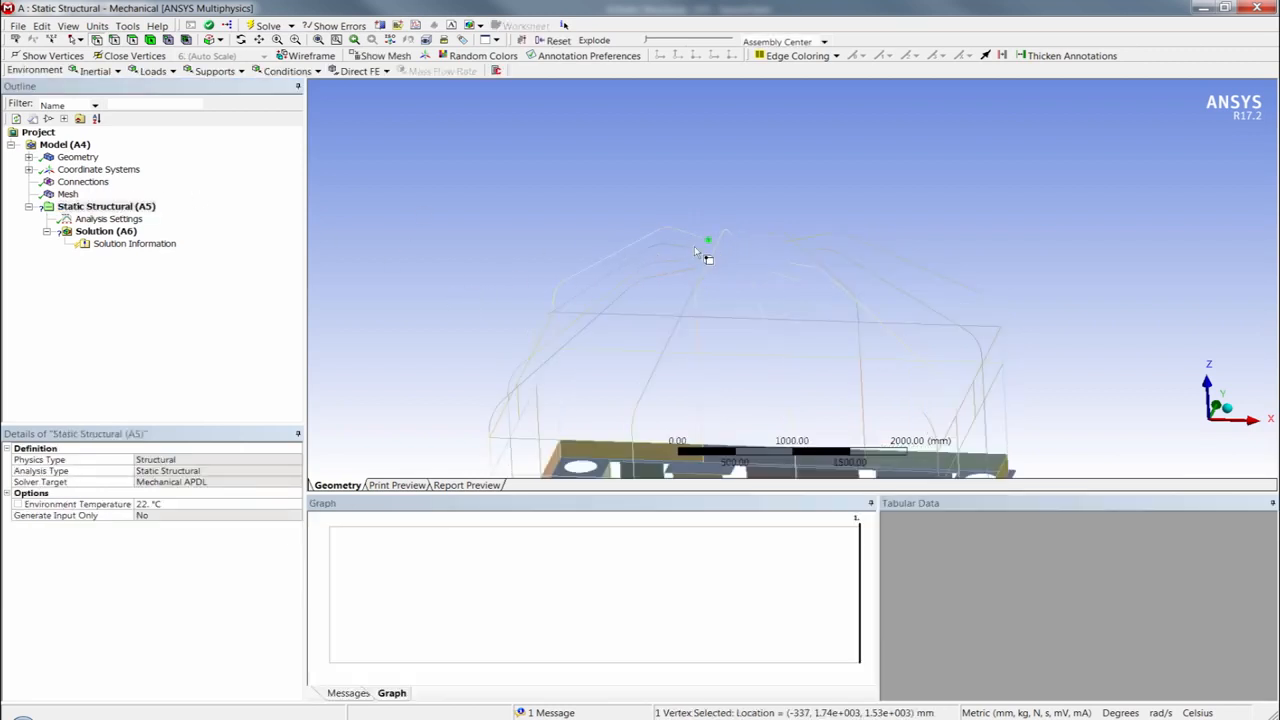
{"action": "left_click", "coordinate": [689, 248], "text": "ctrl"}
{"action": "left_click", "coordinate": [684, 261], "text": "ctrl"}
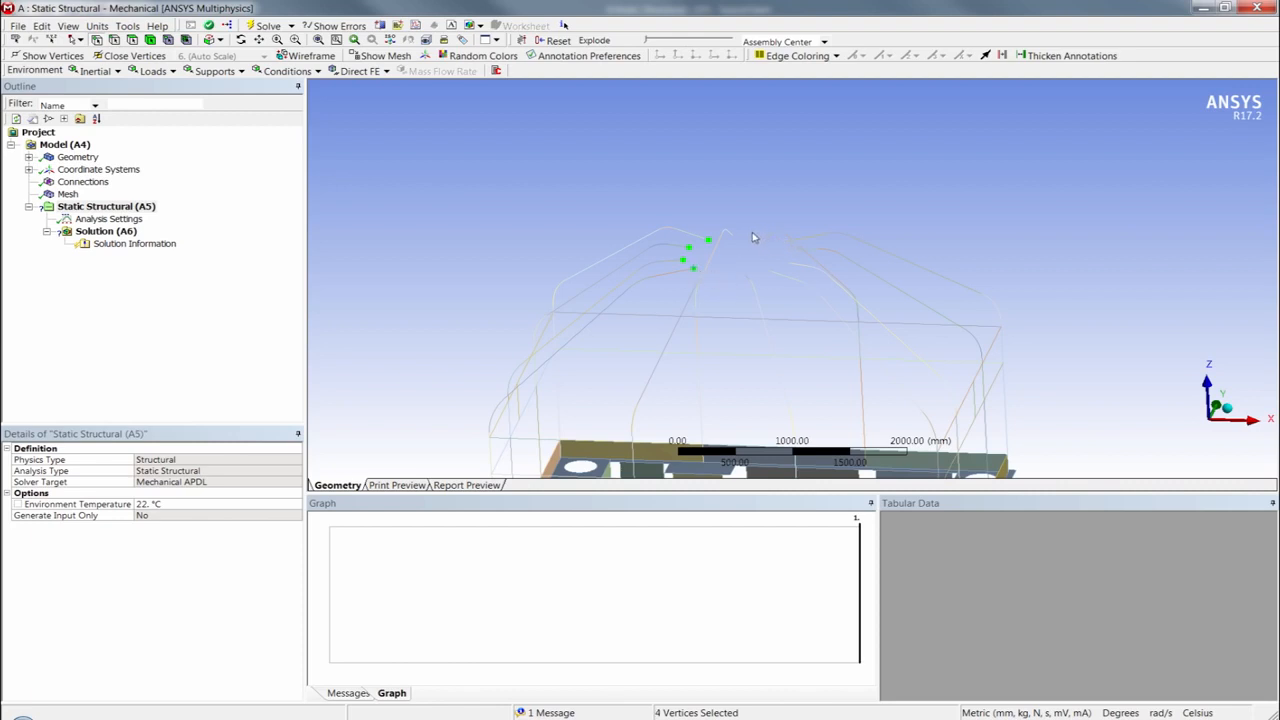
{"action": "left_click", "coordinate": [735, 262]}
- Select all edges around the rectangular cutout in the base plate and insert a coordinate system at their centre
{"action": "middle_click_drag", "start_coordinate": [668, 264], "coordinate": [654, 164], "text": "ctrl"}
{"action": "scroll", "coordinate": [671, 234], "scroll_direction": "down", "scroll_amount": 1}
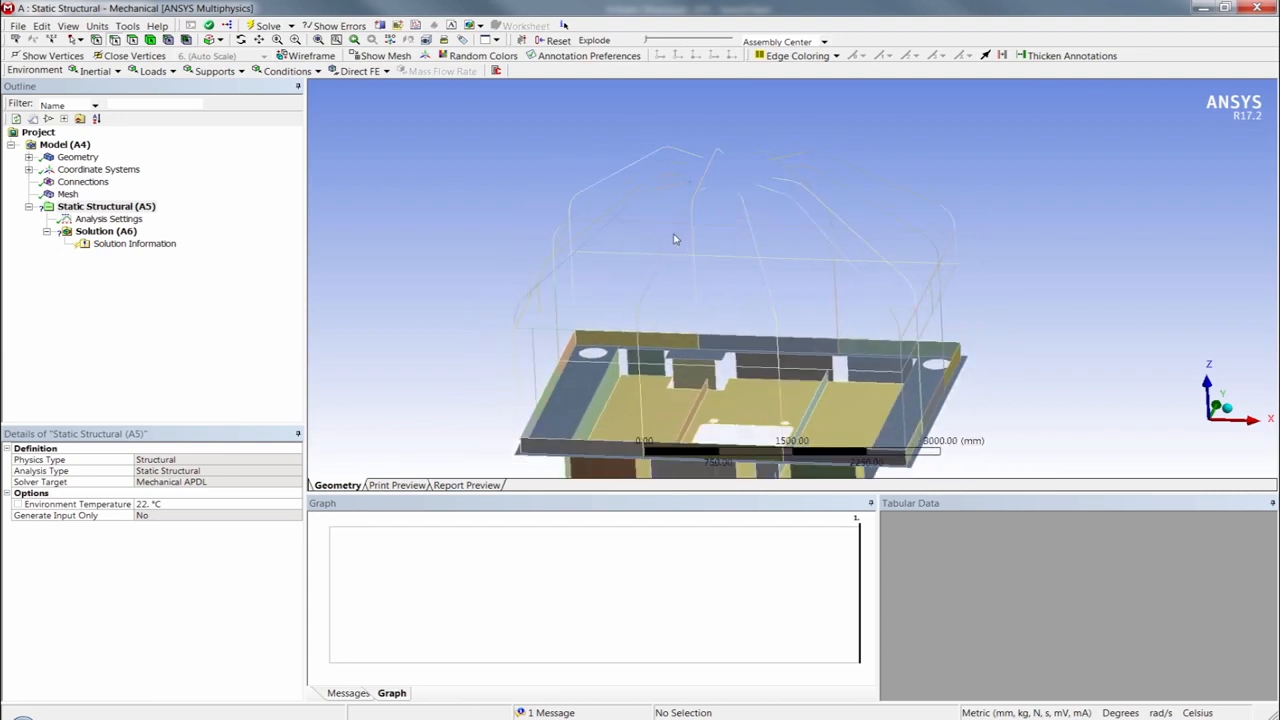
{"action": "left_click", "coordinate": [750, 427]}
{"action": "middle_click_drag", "start_coordinate": [760, 398], "coordinate": [755, 410]}
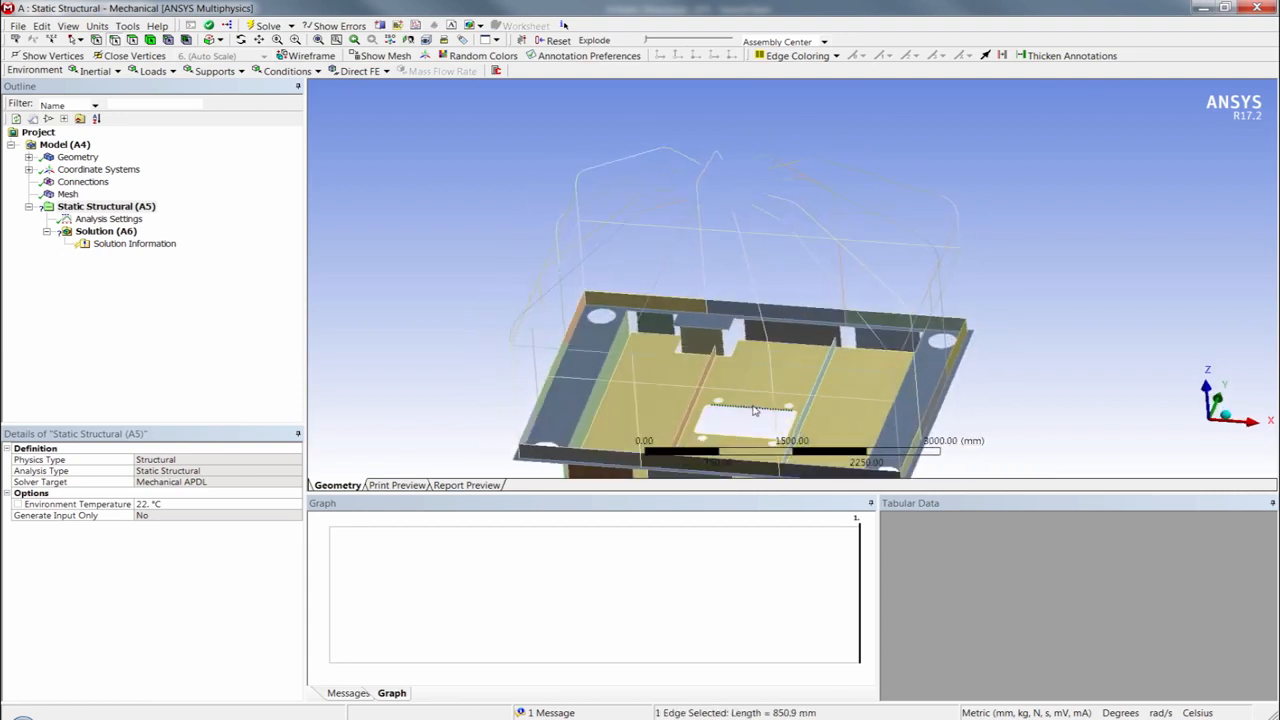
{"action": "key", "text": "shift+F2"}
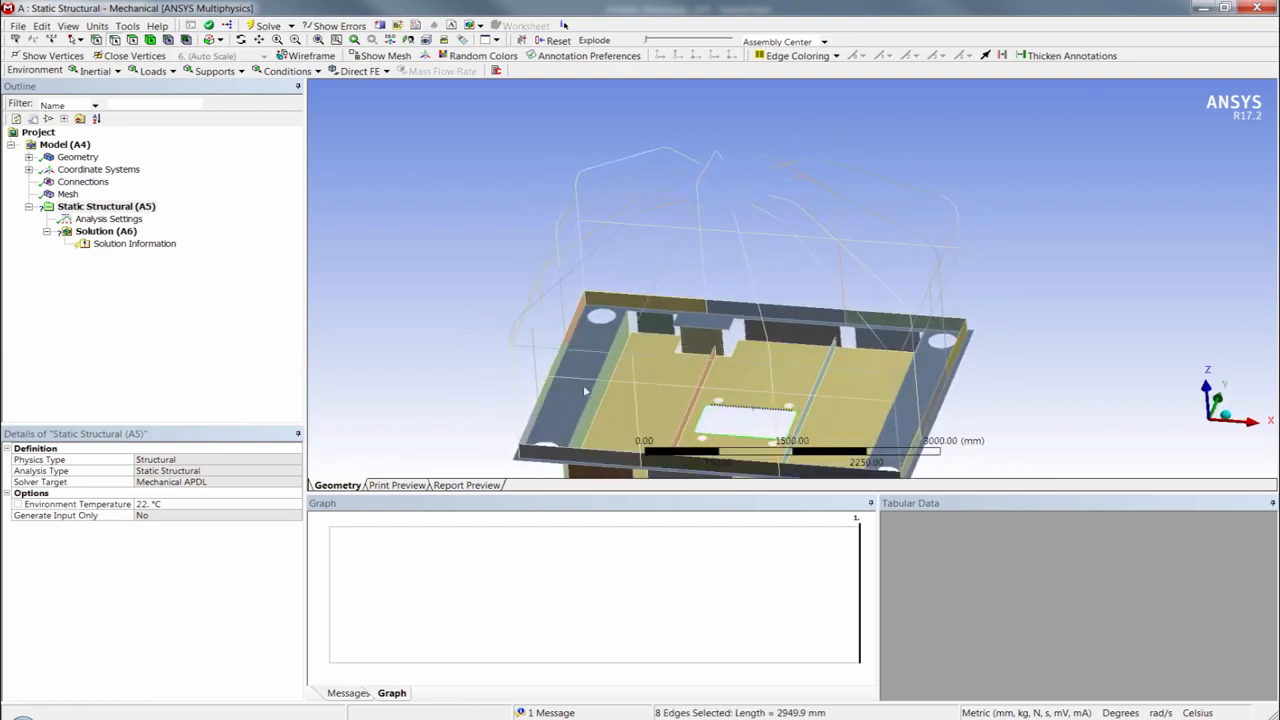
{"action": "right_click", "coordinate": [72, 177]}
{"action": "mouse_move", "coordinate": [110, 183]}
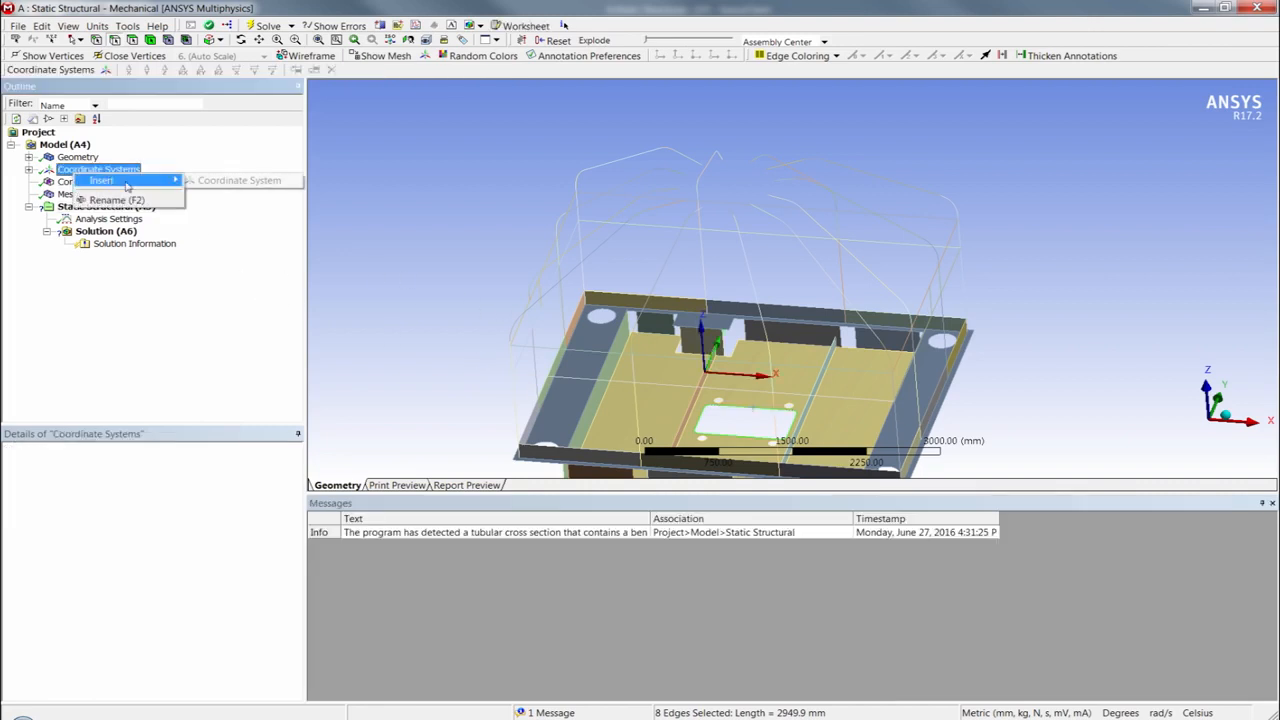
{"action": "left_click", "coordinate": [215, 185]}
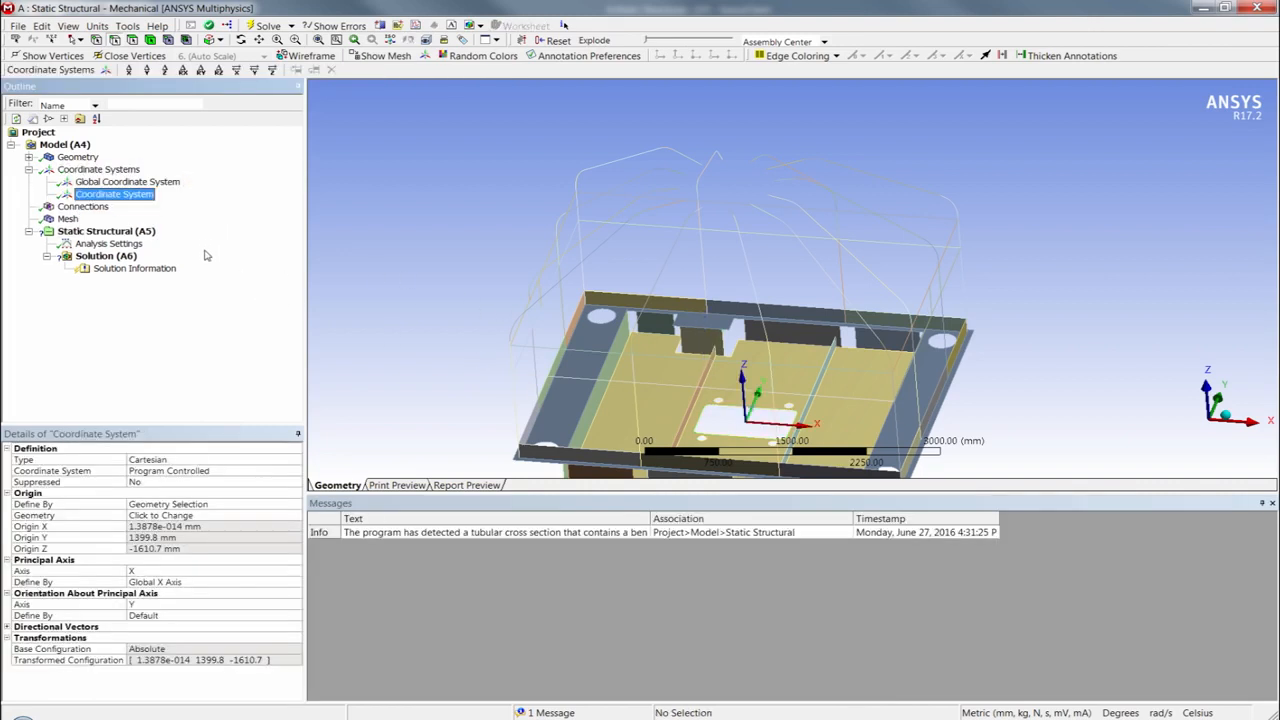
- Change the new coordinate system's type to Cylindrical and rename it Center
{"action": "double_click", "coordinate": [178, 460]}
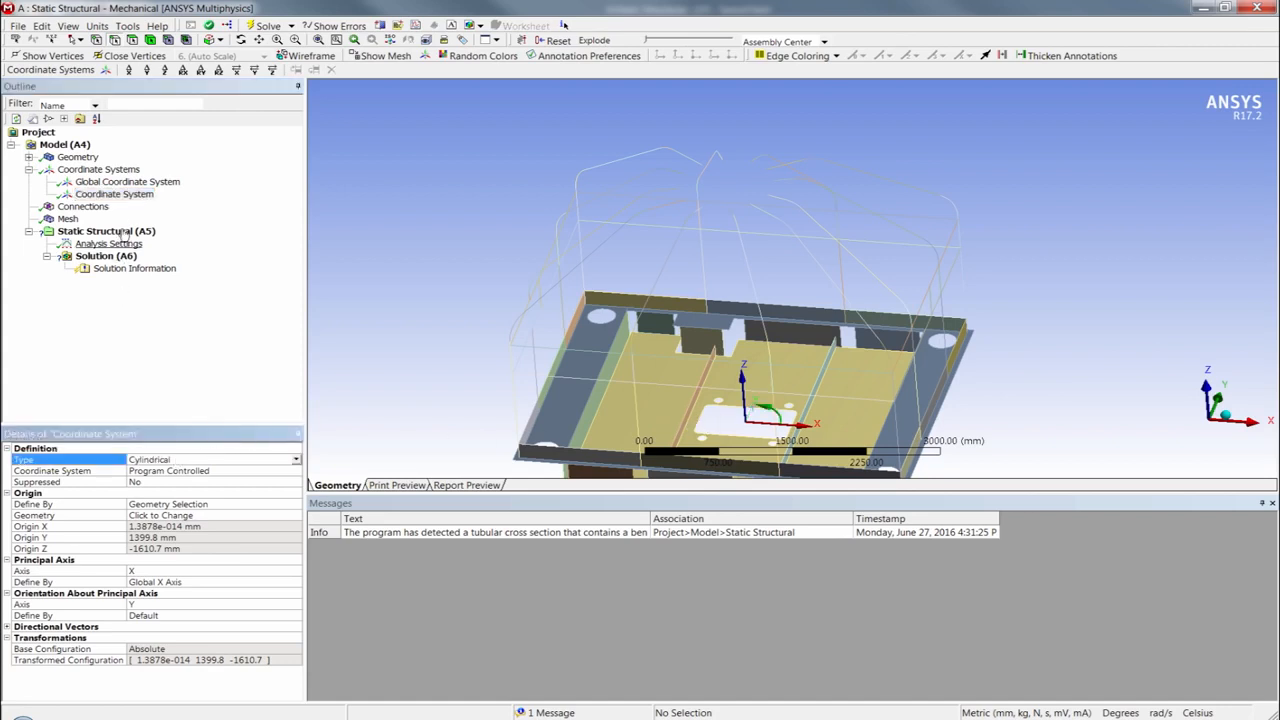
{"action": "left_click", "coordinate": [115, 197]}
{"action": "type", "text": "C"}
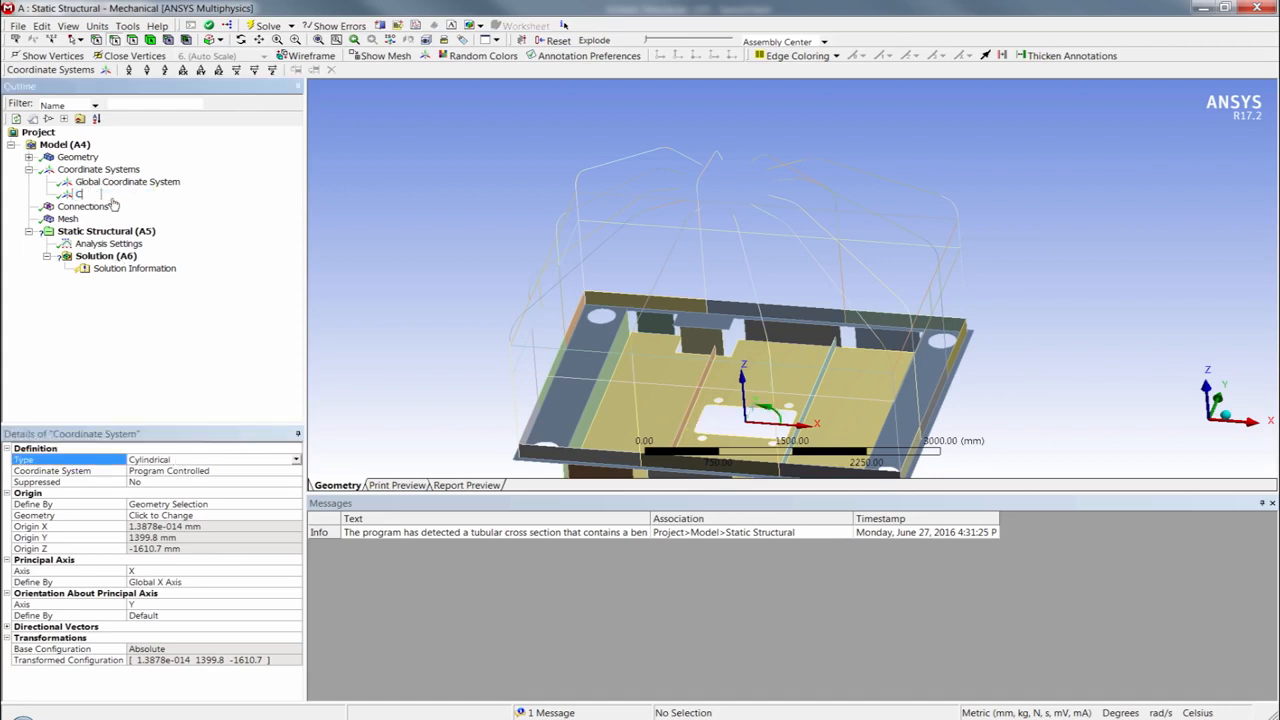
{"action": "type", "text": "enter"}
{"action": "key", "text": "Return"}
- Insert a named selection under the model, scope it by Worksheet and add a criteria row
{"action": "left_click", "coordinate": [62, 145]}
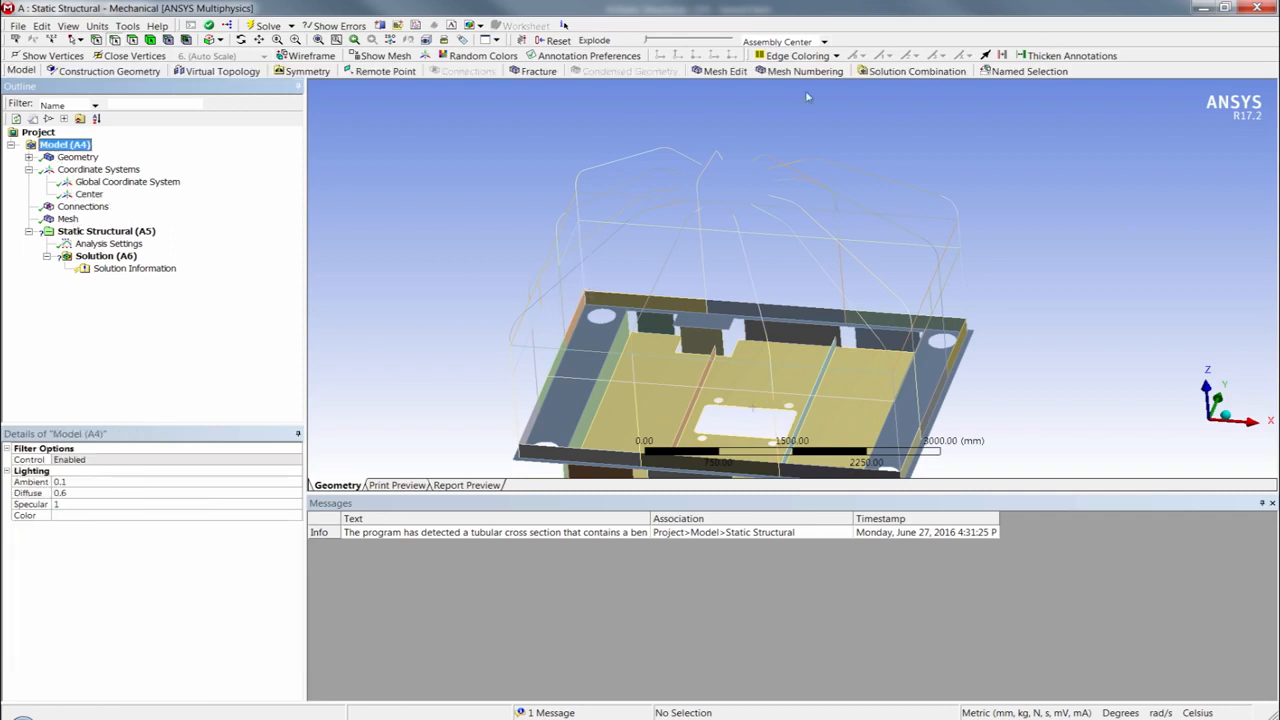
{"action": "left_click", "coordinate": [1006, 73]}
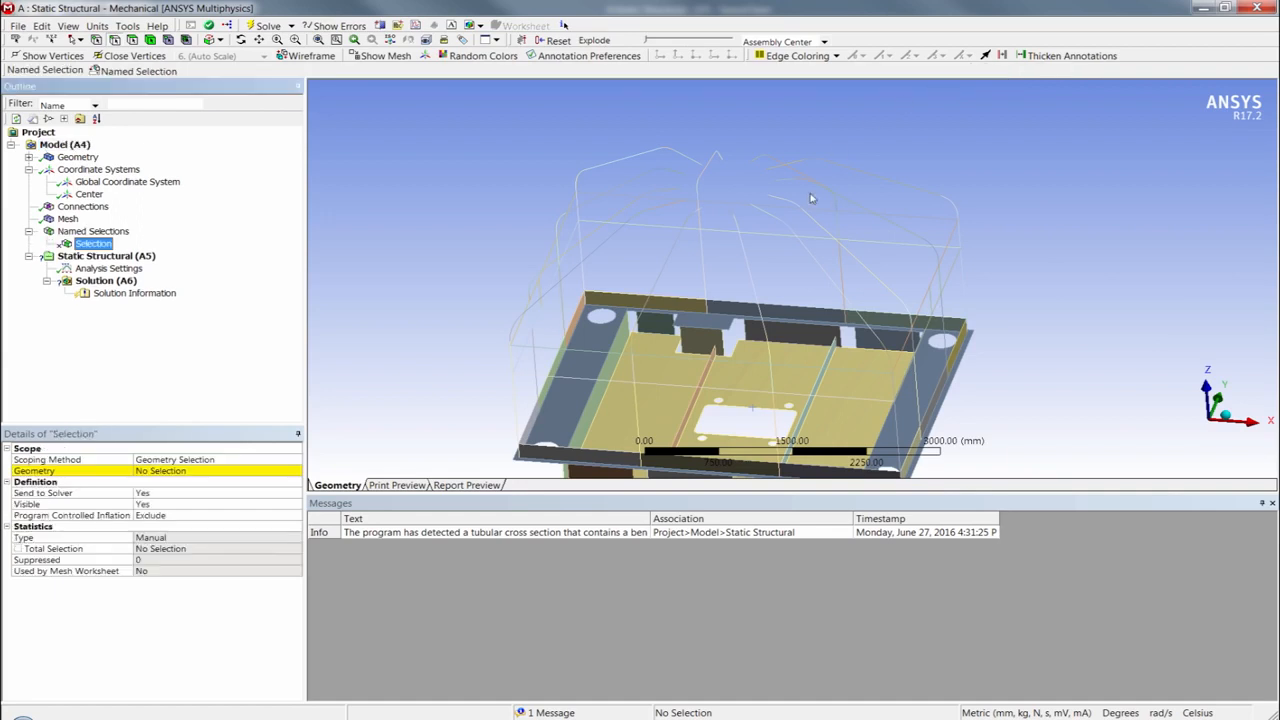
{"action": "double_click", "coordinate": [175, 463]}
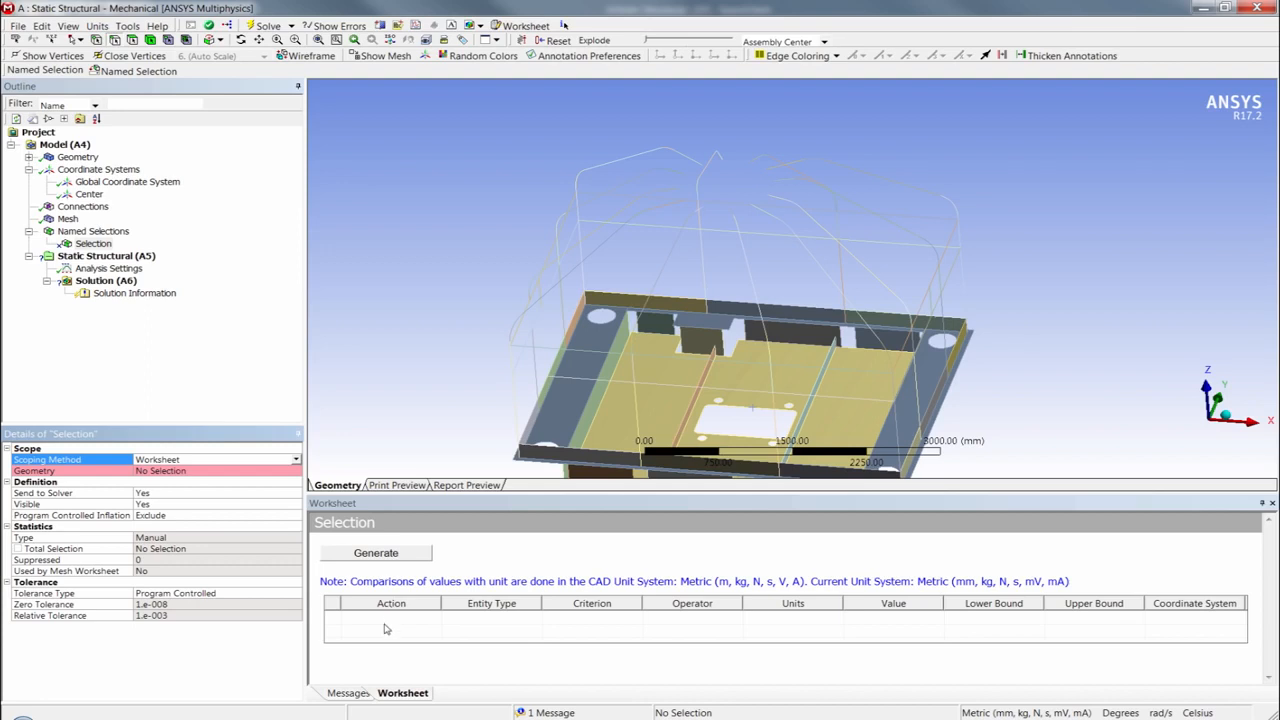
{"action": "right_click", "coordinate": [420, 624]}
{"action": "left_click", "coordinate": [432, 627]}
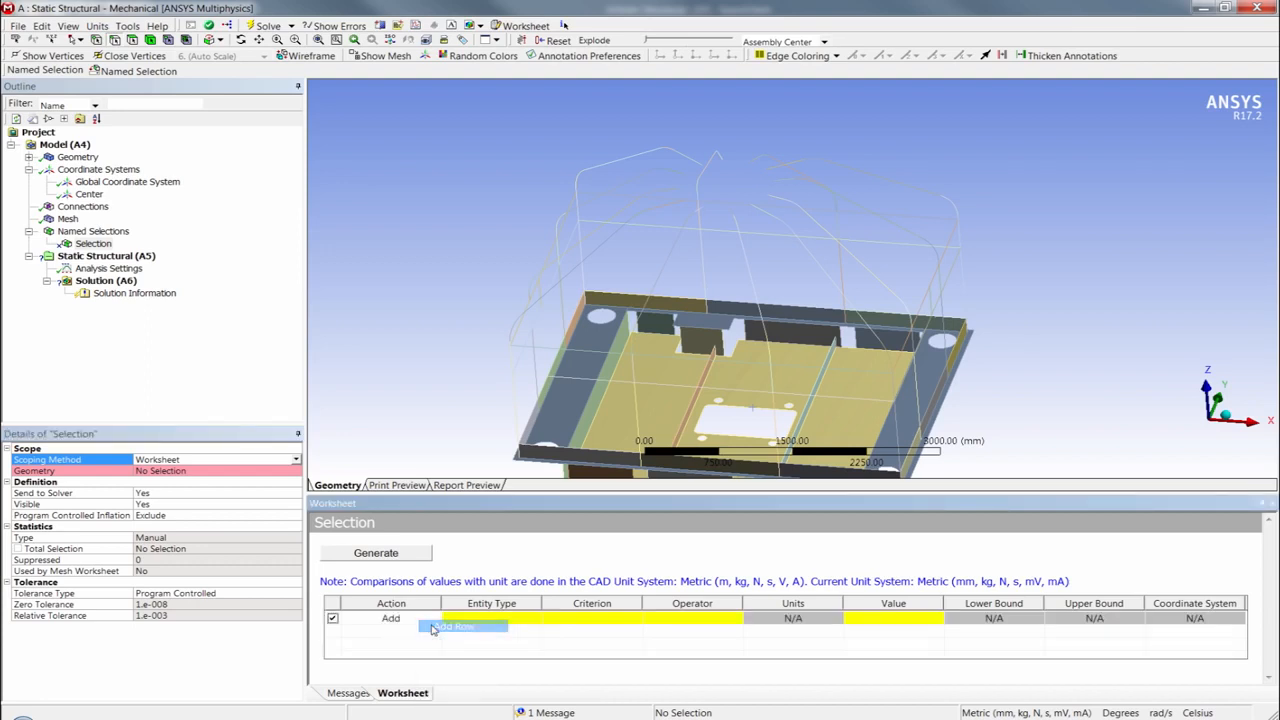
- Set the worksheet row's entity type to Vertex and its criterion to Location X
{"action": "left_click", "coordinate": [479, 622]}
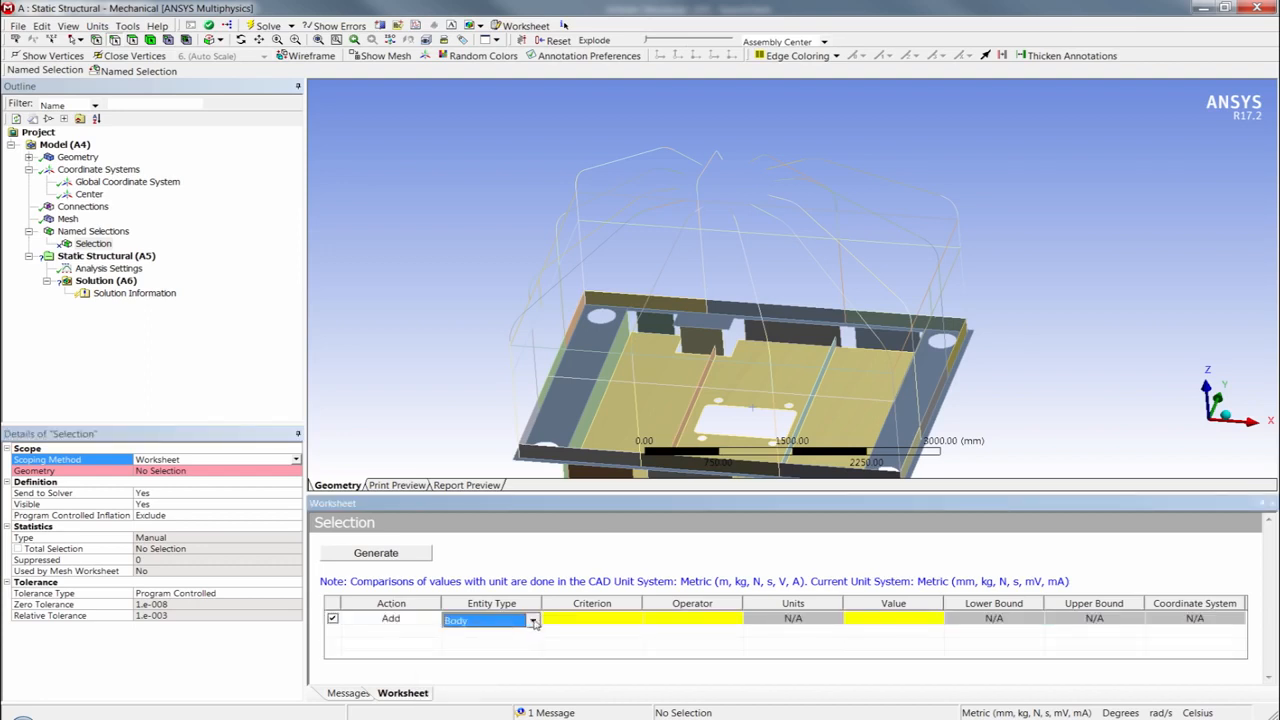
{"action": "left_click", "coordinate": [533, 620]}
{"action": "left_click", "coordinate": [481, 674]}
{"action": "left_click", "coordinate": [603, 620]}
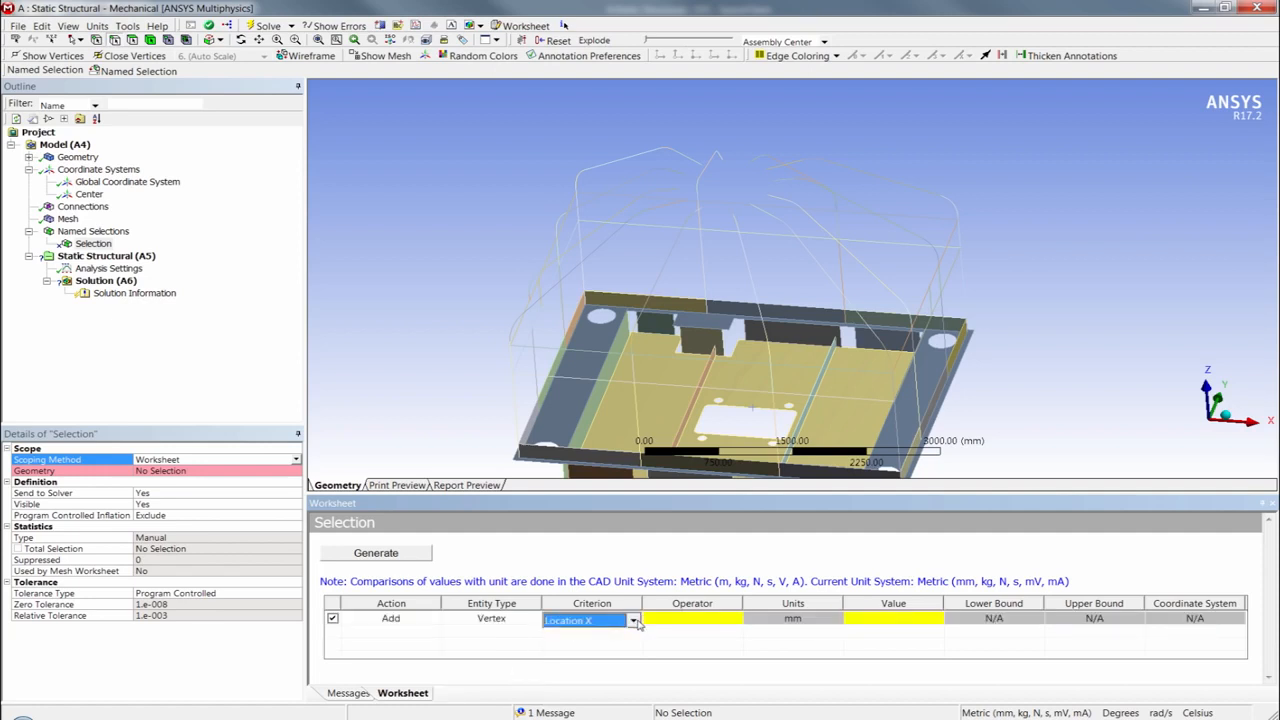
{"action": "left_click", "coordinate": [634, 621]}
{"action": "left_click", "coordinate": [609, 637]}
- Set the row's operator to Less Than with a value of 500 mm
{"action": "left_click", "coordinate": [697, 621]}
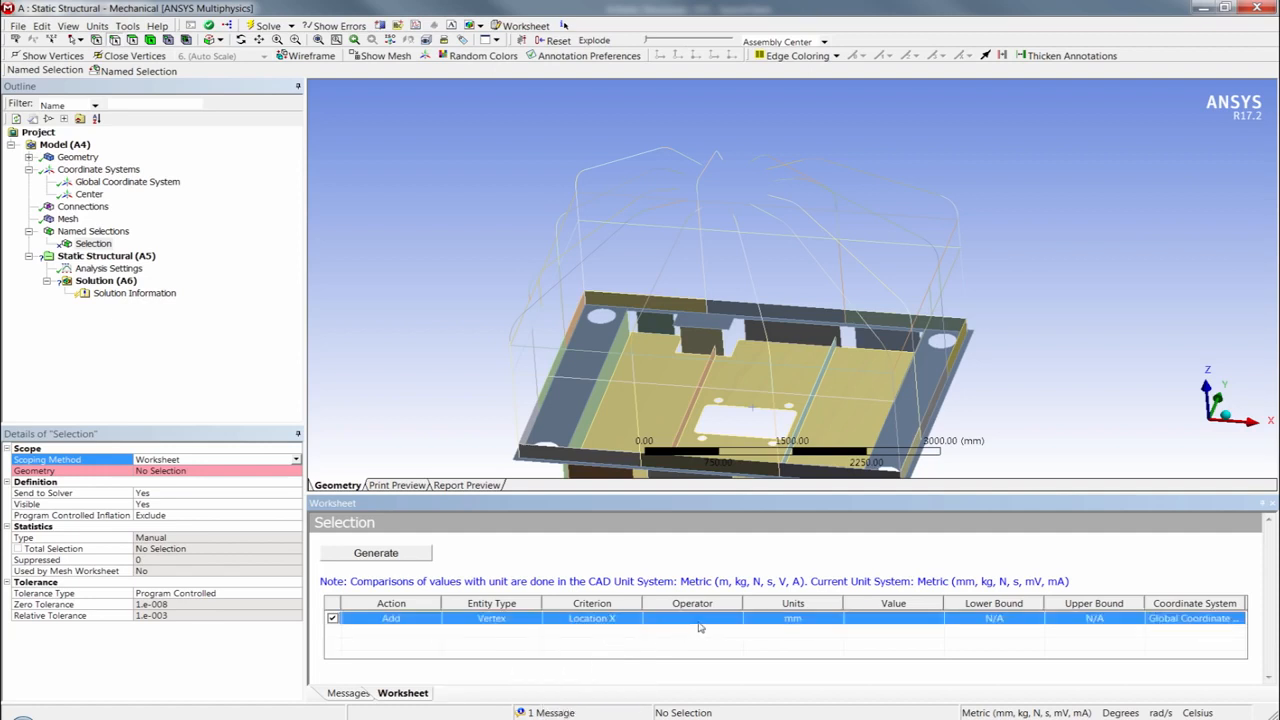
{"action": "left_click", "coordinate": [734, 621]}
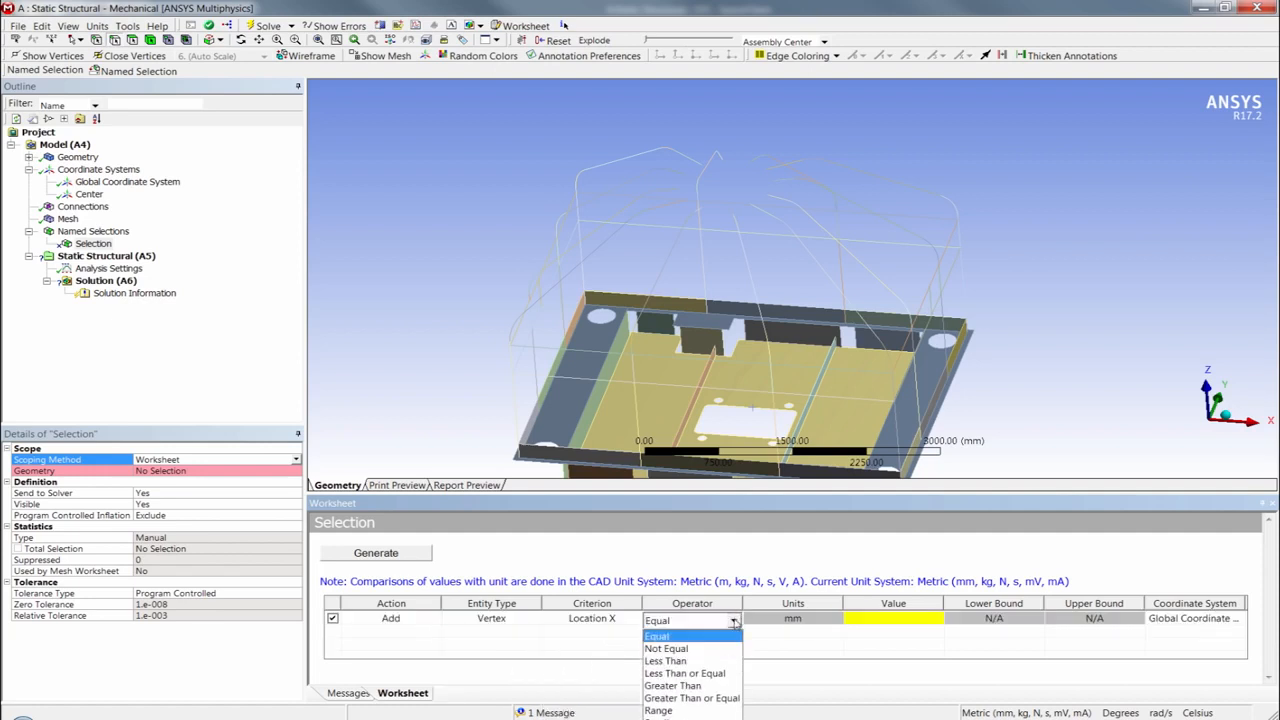
{"action": "left_click", "coordinate": [668, 661]}
{"action": "left_click", "coordinate": [910, 622]}
{"action": "left_click", "coordinate": [908, 622]}
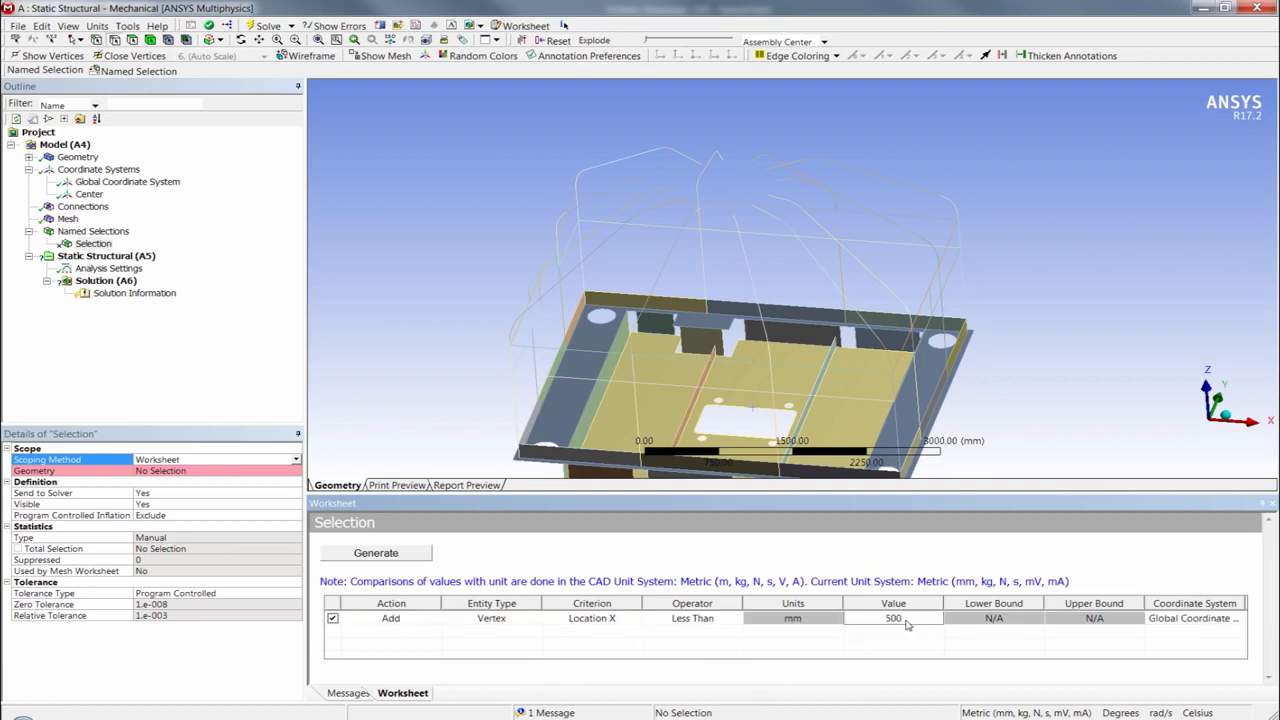
{"action": "key", "text": "Return"}
- Base the row on the Center coordinate system and generate the named selection of the top tube-end vertices
{"action": "left_click", "coordinate": [1214, 620]}
{"action": "left_click", "coordinate": [1237, 621]}
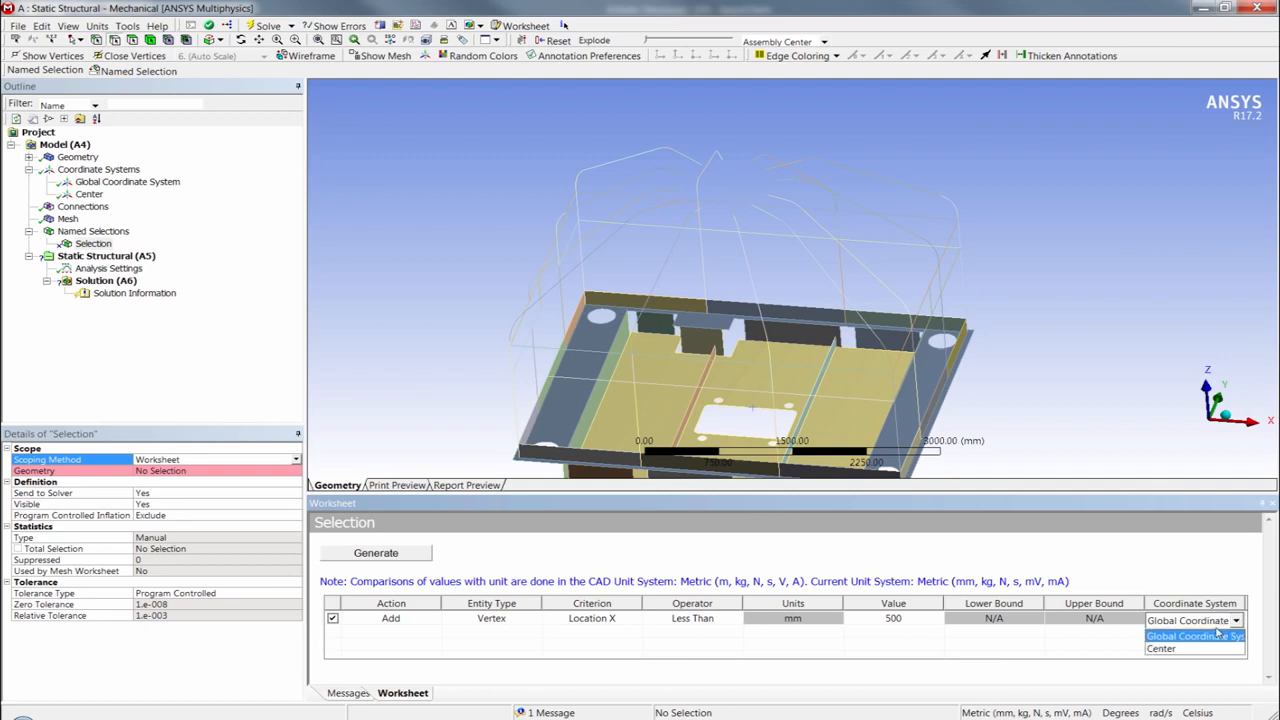
{"action": "left_click", "coordinate": [1178, 650]}
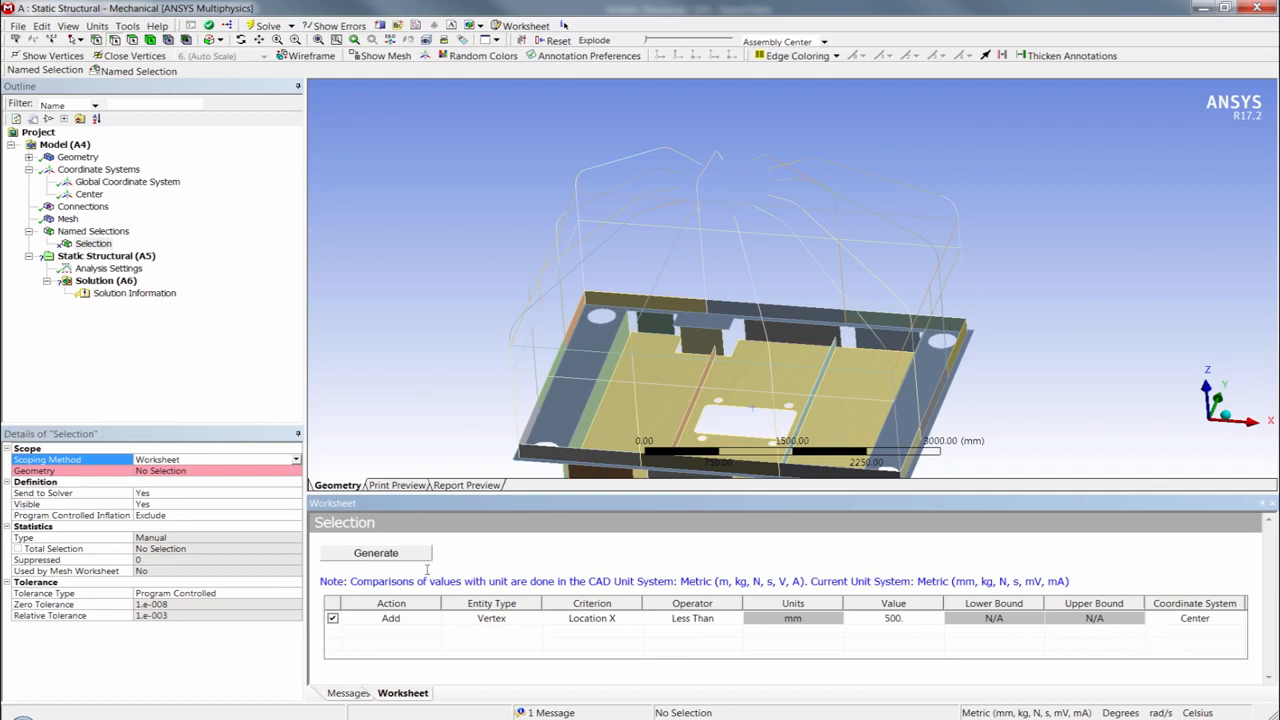
{"action": "left_click", "coordinate": [397, 558]}
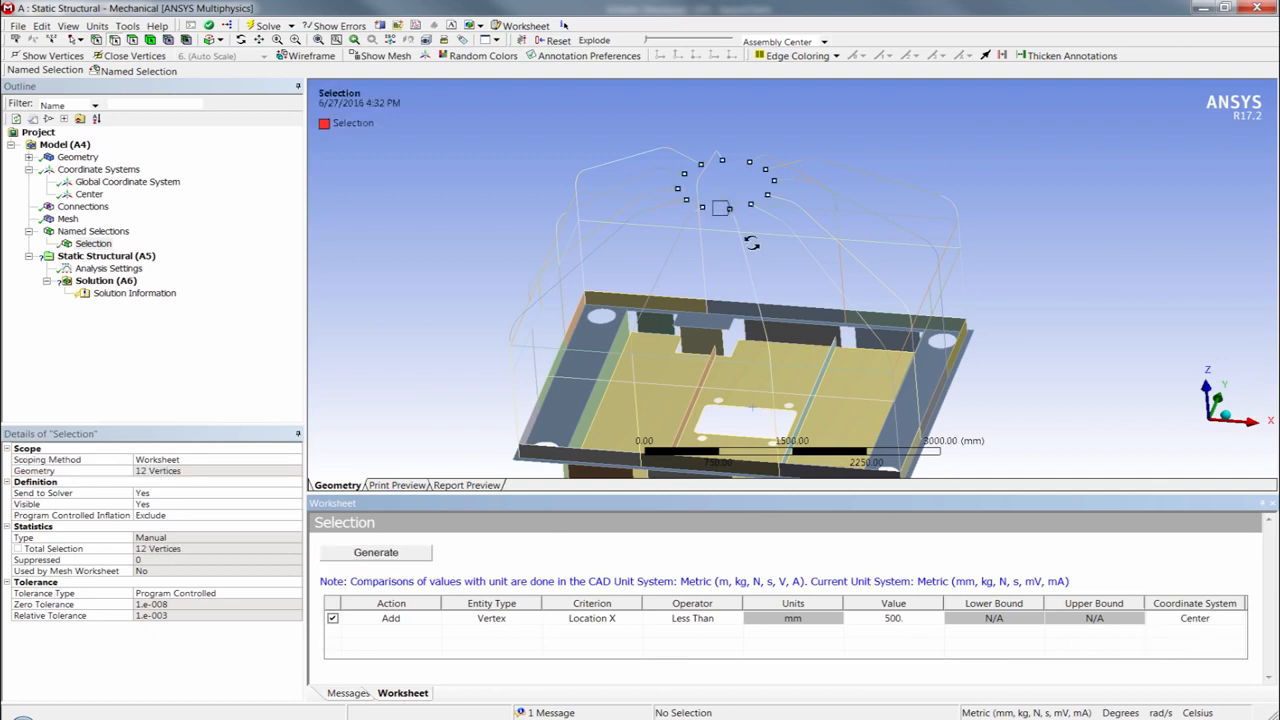
{"action": "middle_click_drag", "start_coordinate": [833, 258], "coordinate": [741, 178]}
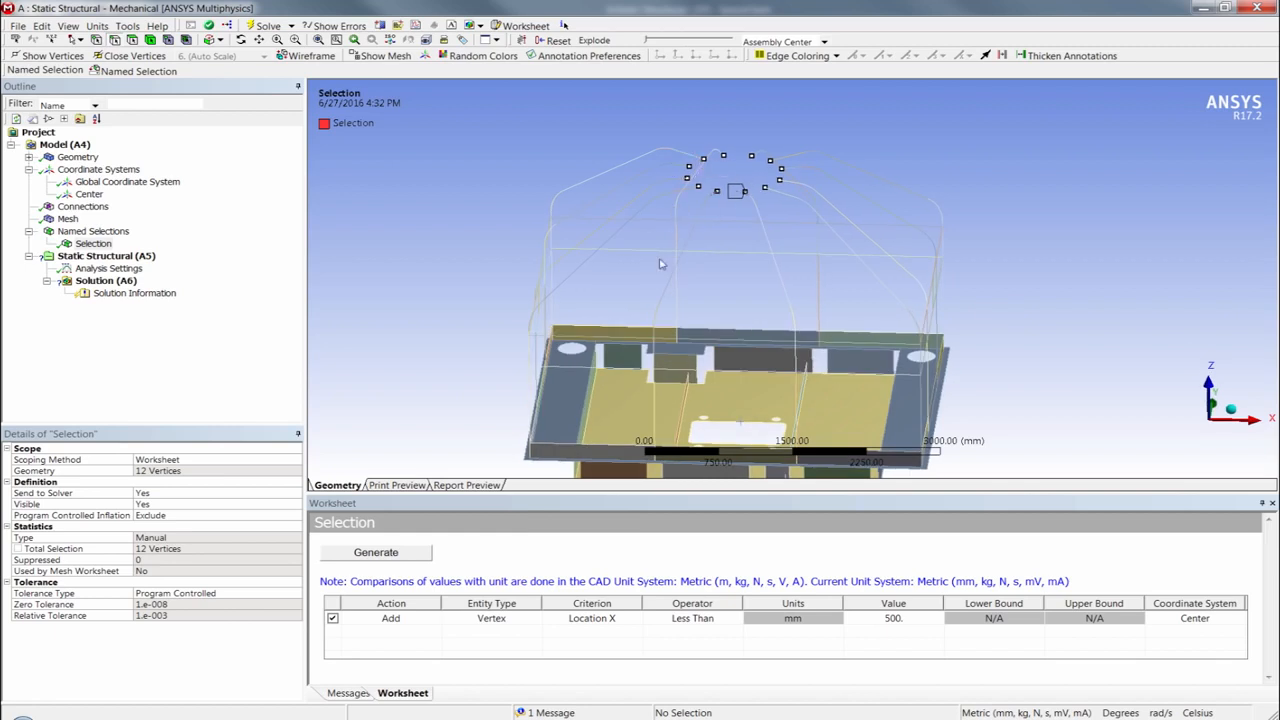
- Rename the named selection as TopVerts
{"action": "left_click", "coordinate": [95, 245]}
{"action": "left_click", "coordinate": [95, 245]}
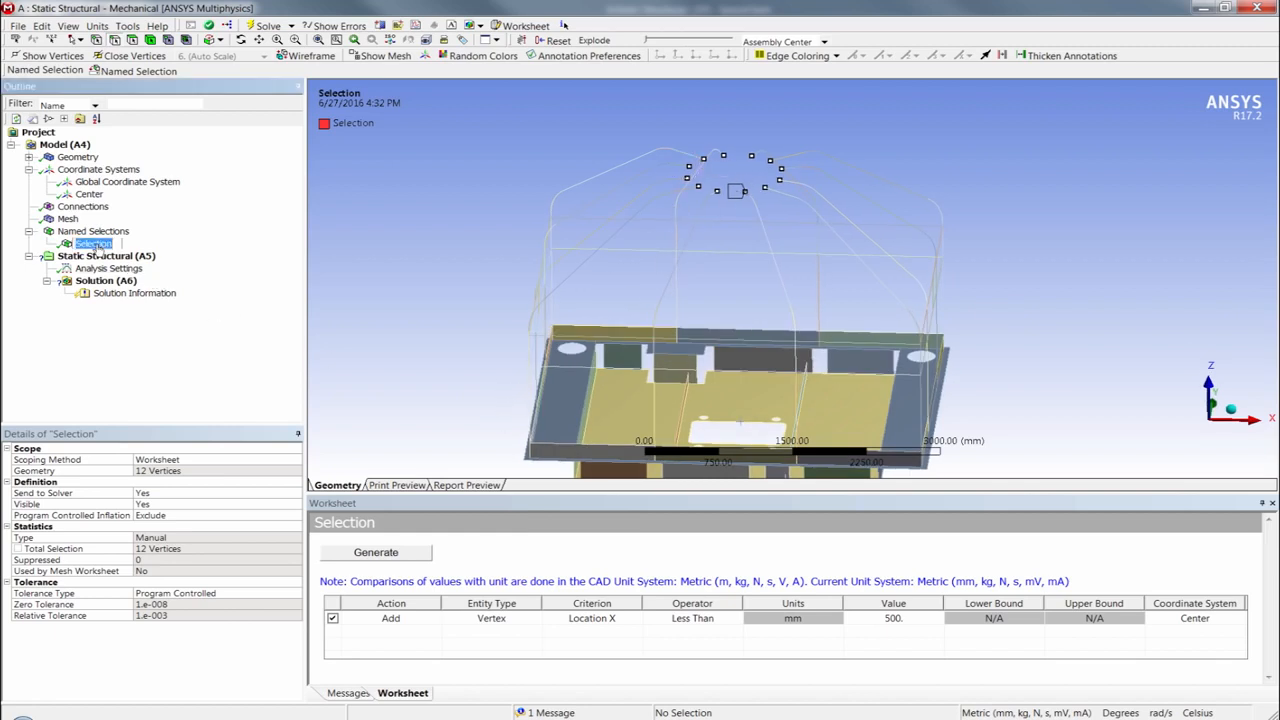
{"action": "type", "text": "TopVerts"}
{"action": "key", "text": "Return"}
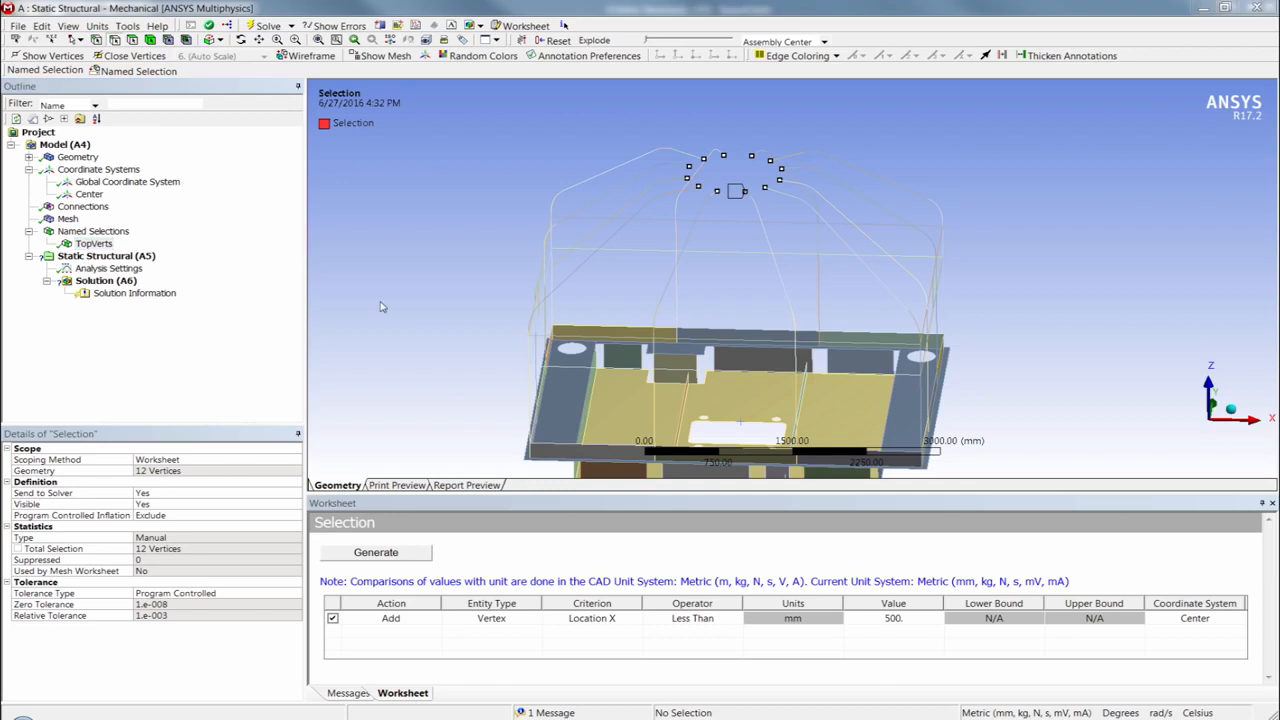
- Add a remote point to the model and scope it to the TopVerts named selection
{"action": "left_click", "coordinate": [64, 145]}
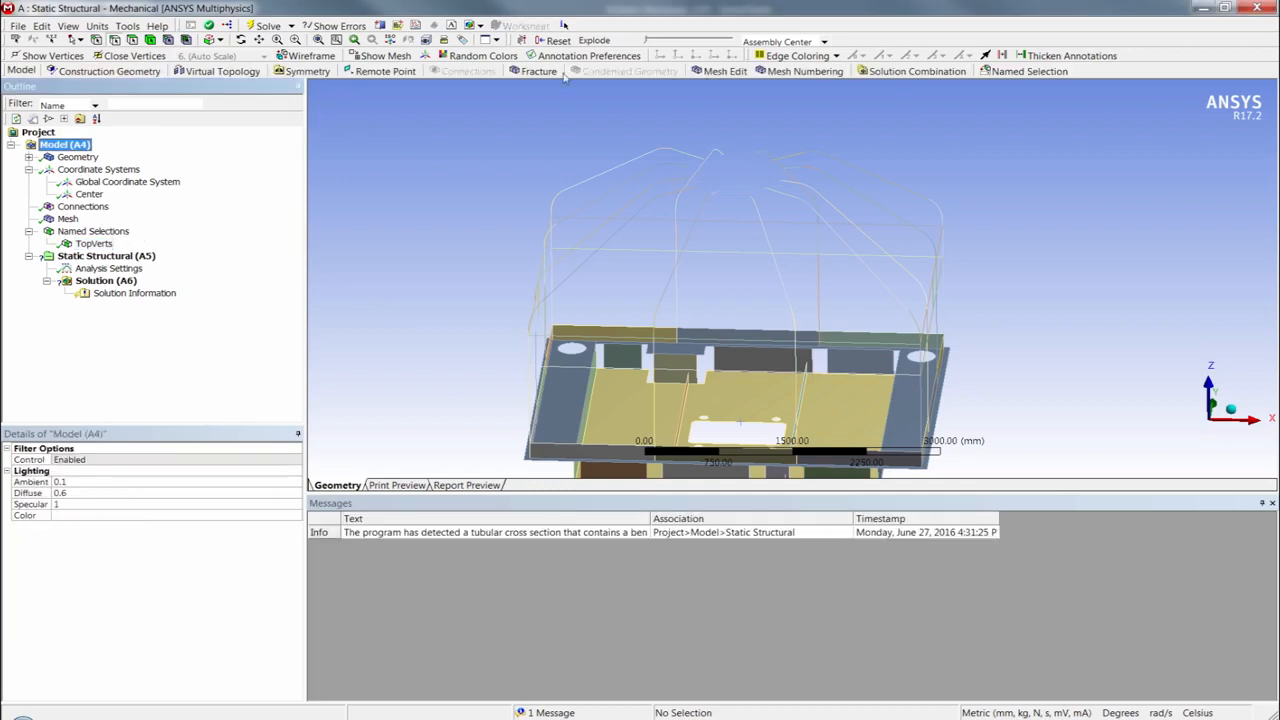
{"action": "left_click", "coordinate": [380, 71]}
{"action": "left_click", "coordinate": [172, 460]}
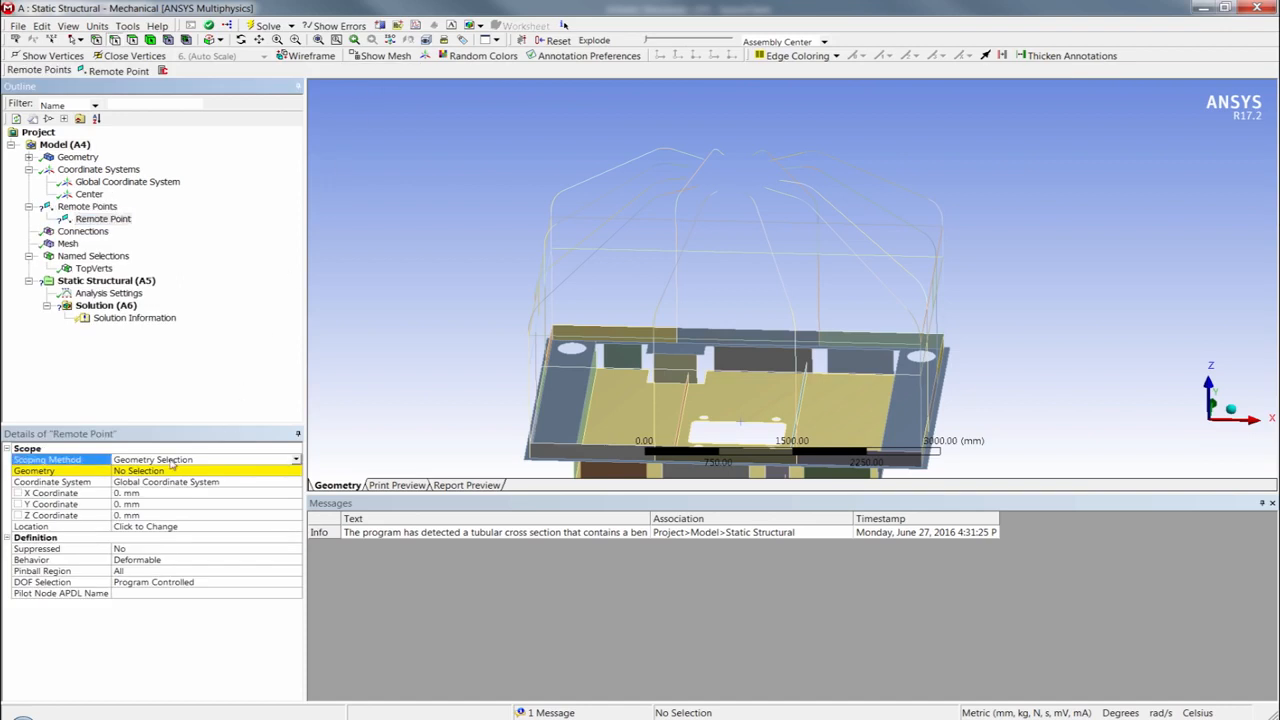
{"action": "left_click", "coordinate": [297, 463]}
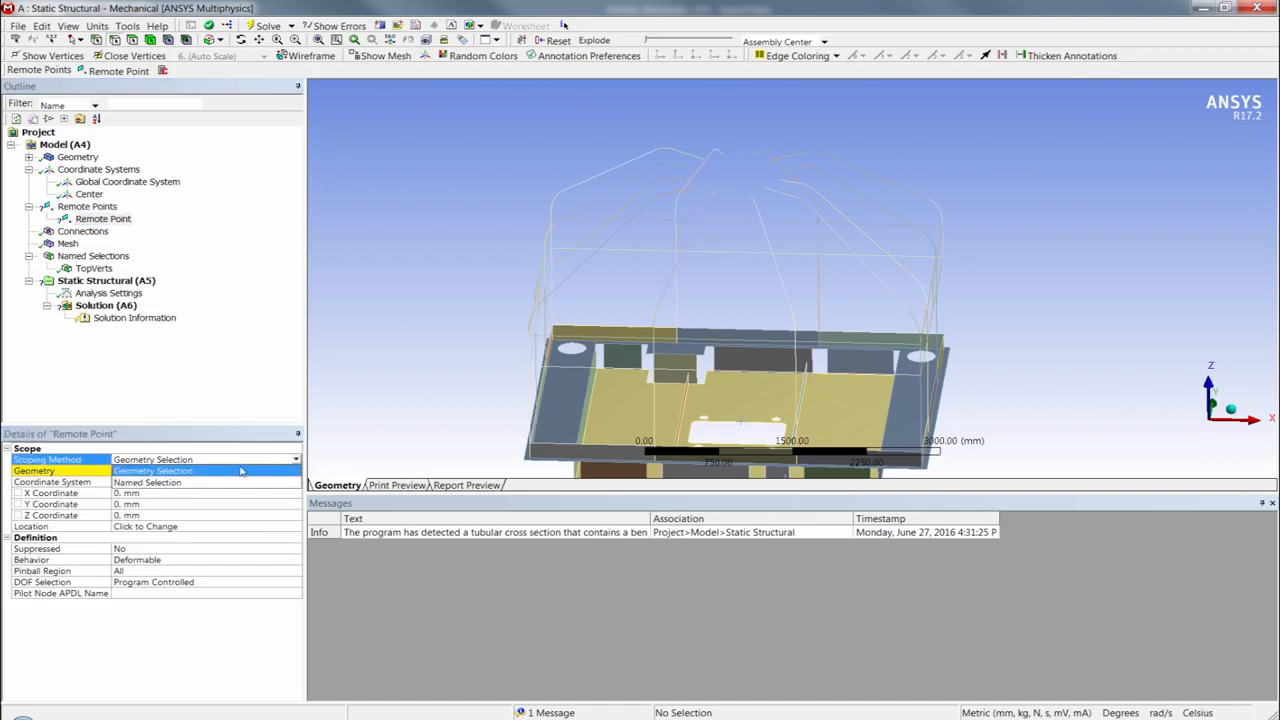
{"action": "left_click", "coordinate": [155, 480]}
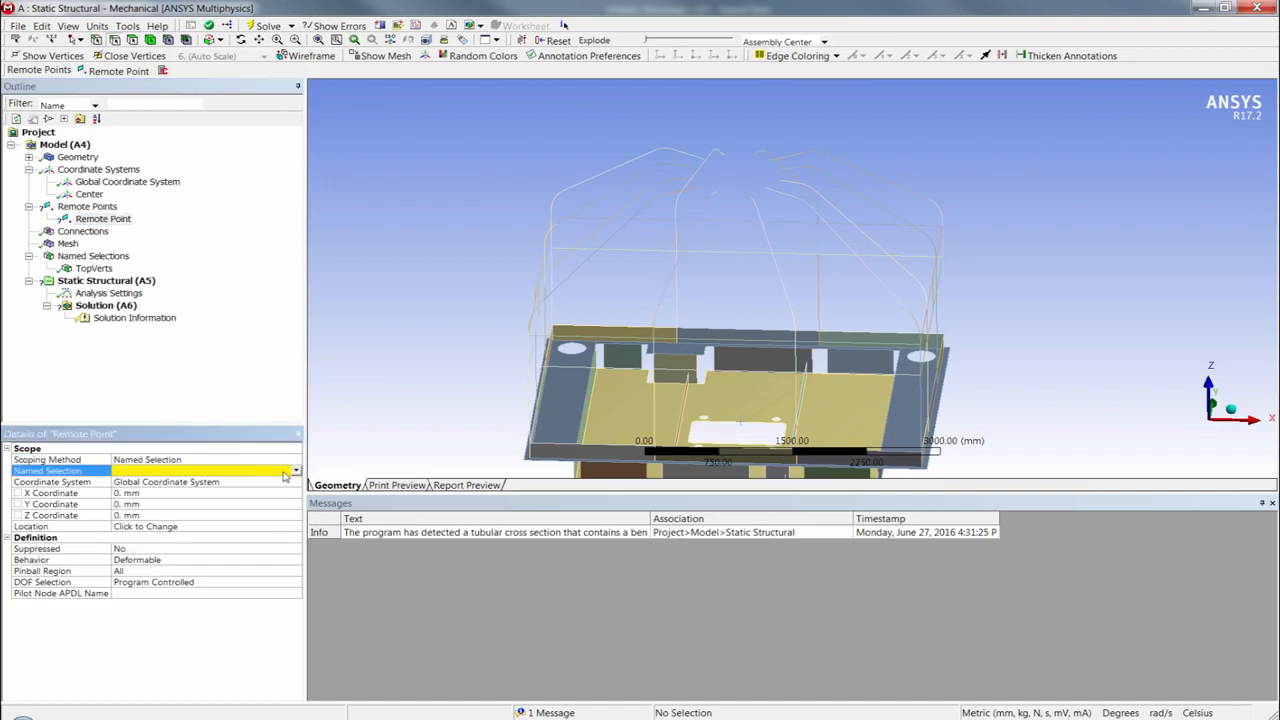
{"action": "left_click", "coordinate": [297, 470]}
{"action": "left_click", "coordinate": [218, 484]}
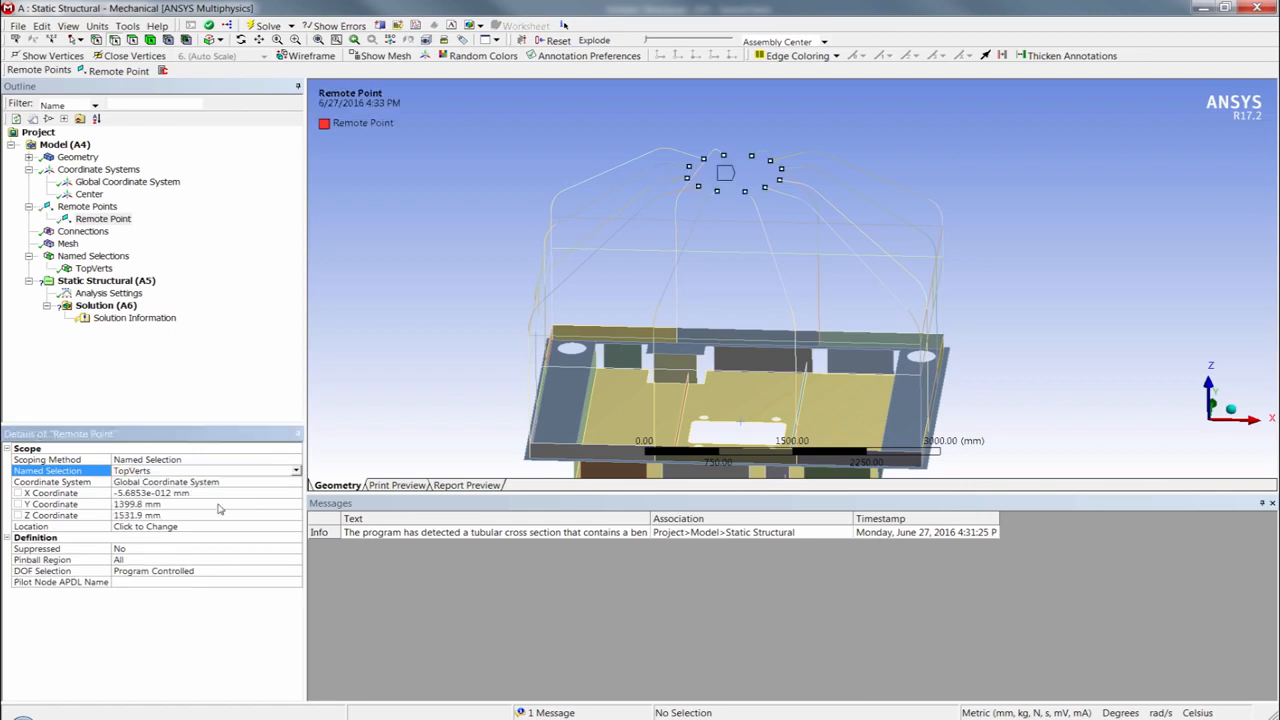
- Set Show Connection Lines to Yes for the remote points and inspect the lines at the top tube ends
{"action": "left_click", "coordinate": [92, 207]}
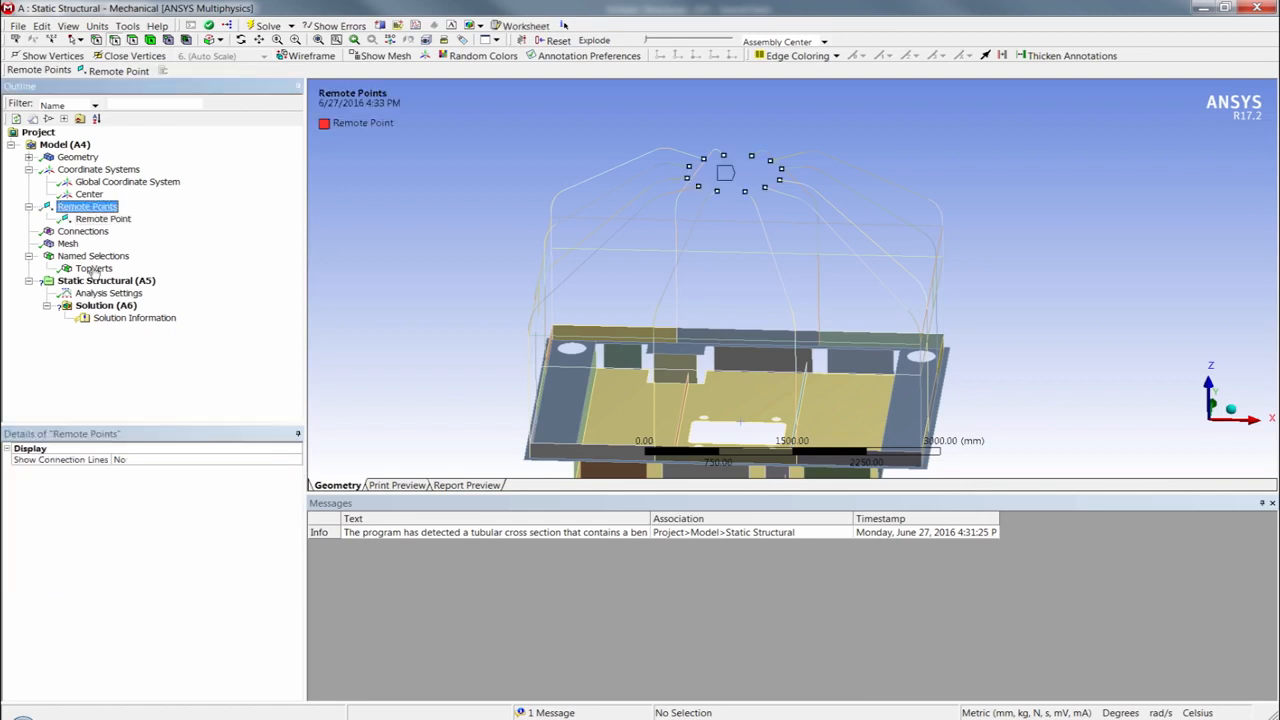
{"action": "double_click", "coordinate": [130, 463]}
{"action": "middle_click_drag", "start_coordinate": [757, 290], "coordinate": [737, 299]}
{"action": "scroll", "coordinate": [737, 299], "scroll_direction": "up", "scroll_amount": 3}
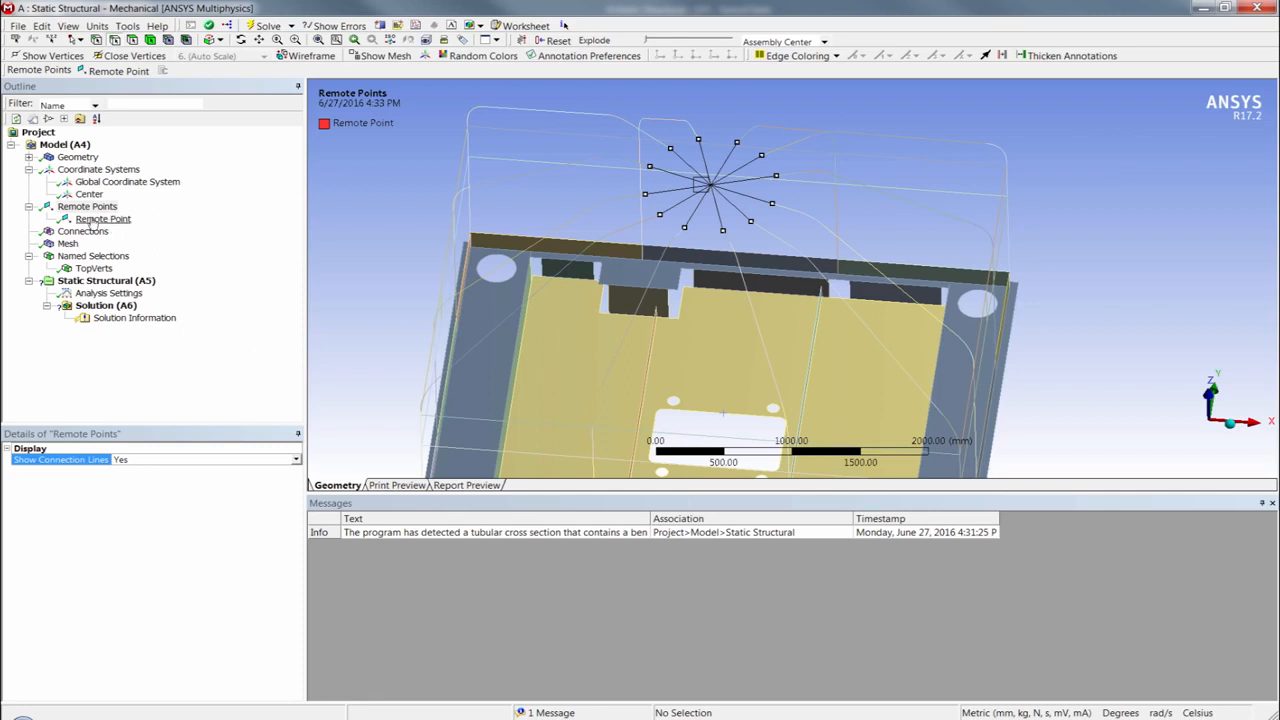
- Collapse the Coordinate Systems, Remote Points and Named Selections branches of the outline
{"action": "left_click", "coordinate": [29, 170]}
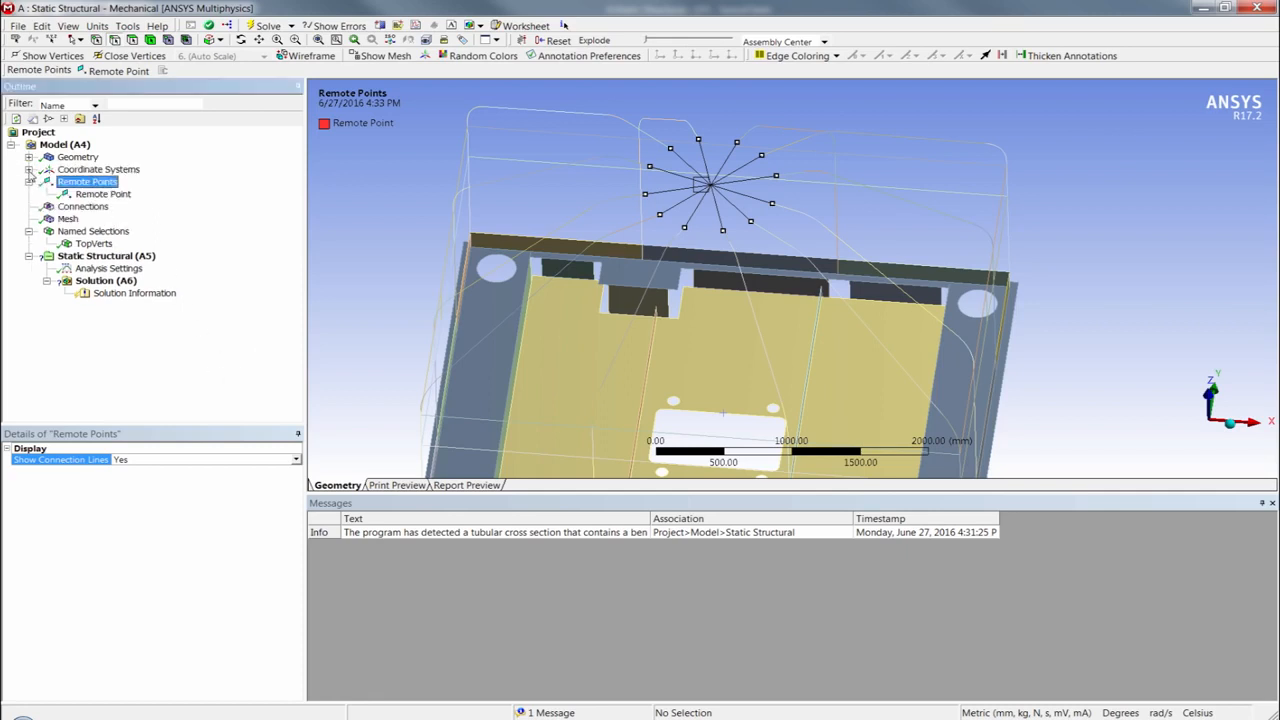
{"action": "left_click", "coordinate": [29, 182]}
{"action": "left_click", "coordinate": [29, 219]}
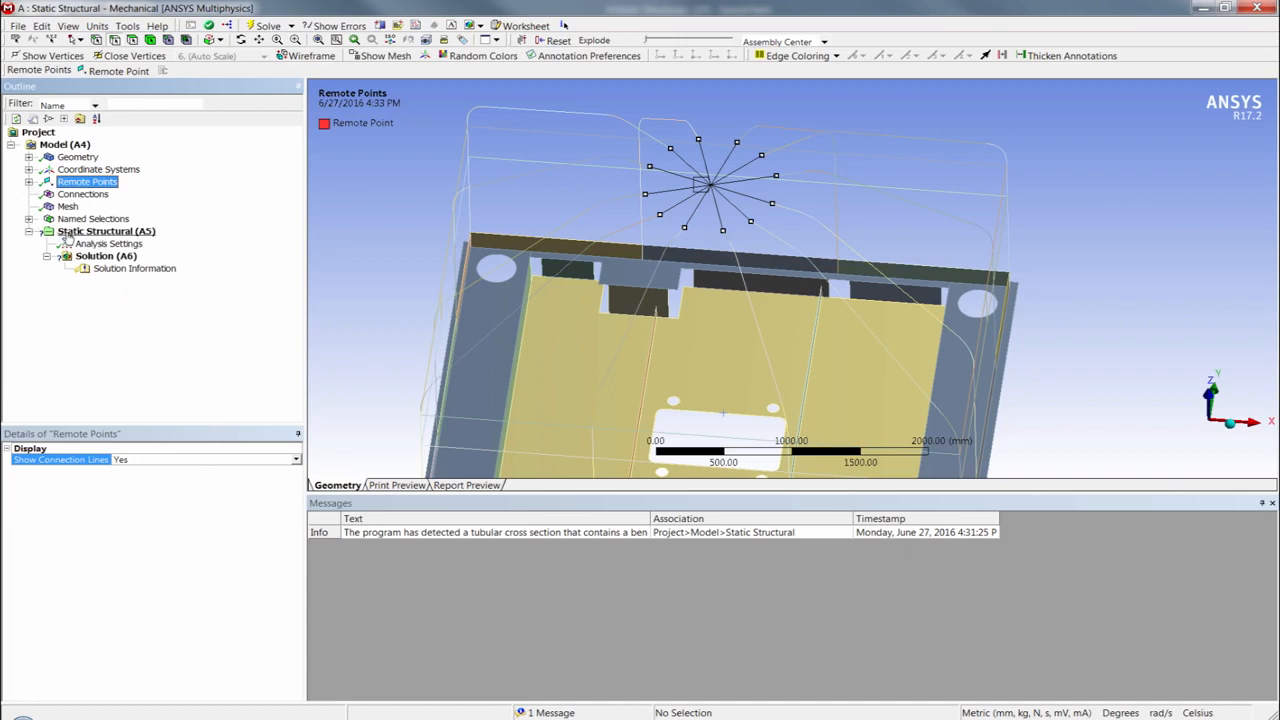
- Add a Remote Displacement support to the static structural analysis and scope it to the existing remote point
{"action": "left_click", "coordinate": [70, 232]}
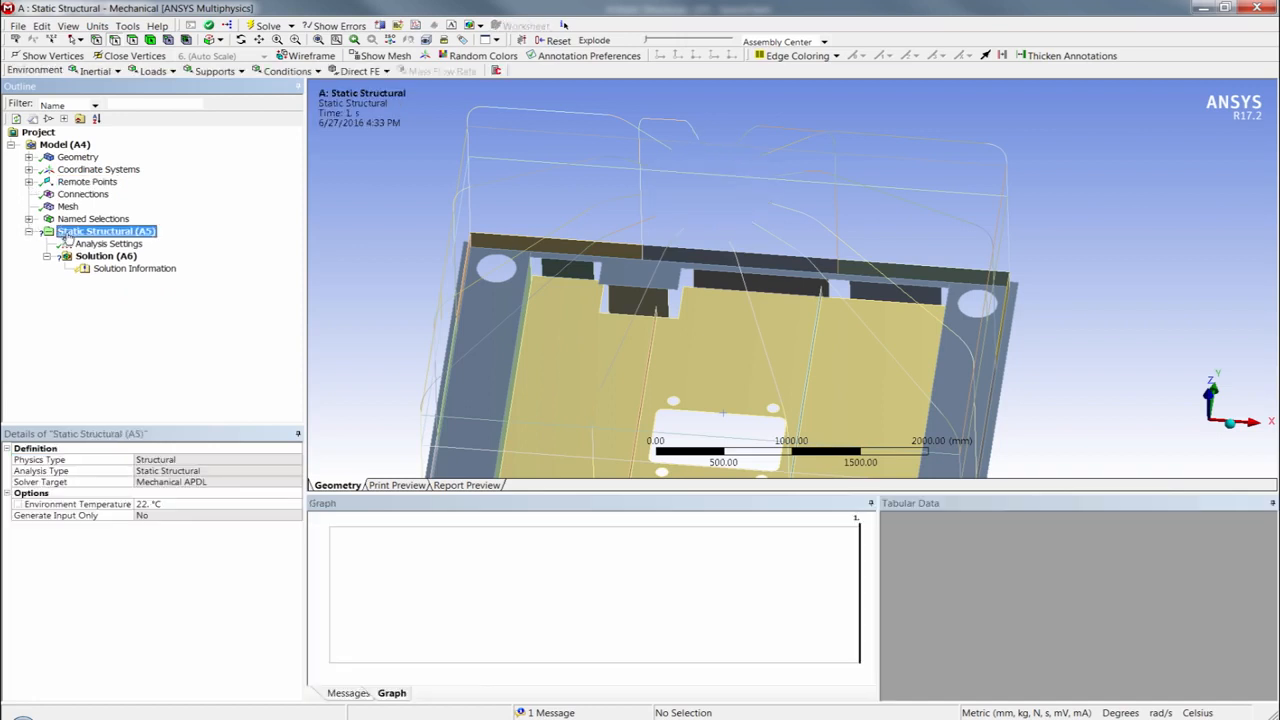
{"action": "left_click", "coordinate": [230, 72]}
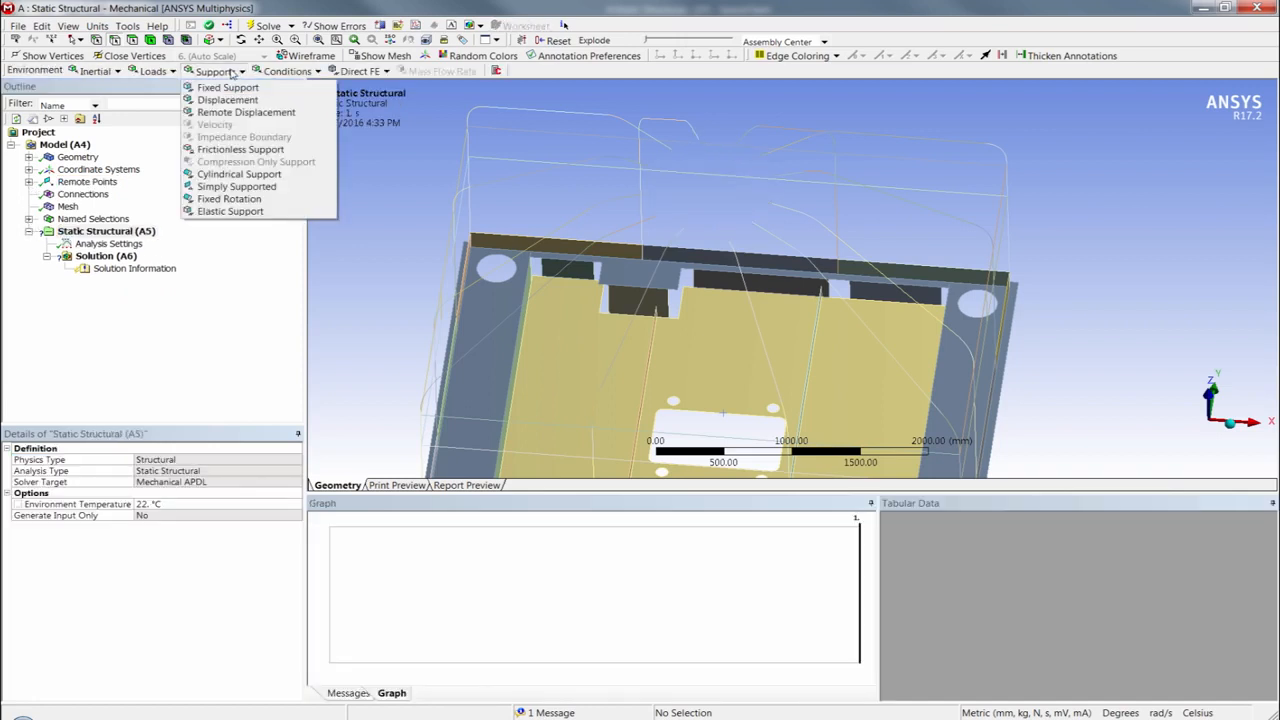
{"action": "left_click", "coordinate": [245, 114]}
{"action": "double_click", "coordinate": [158, 461]}
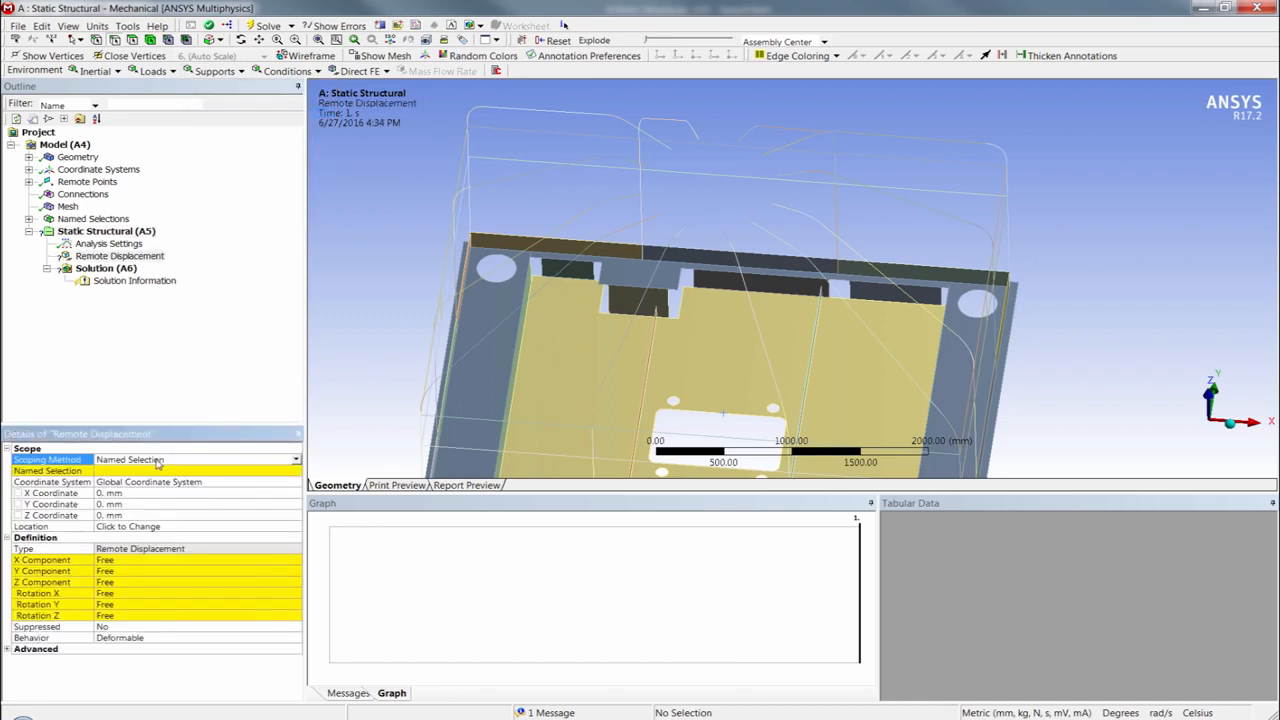
{"action": "double_click", "coordinate": [155, 461]}
{"action": "double_click", "coordinate": [147, 471]}
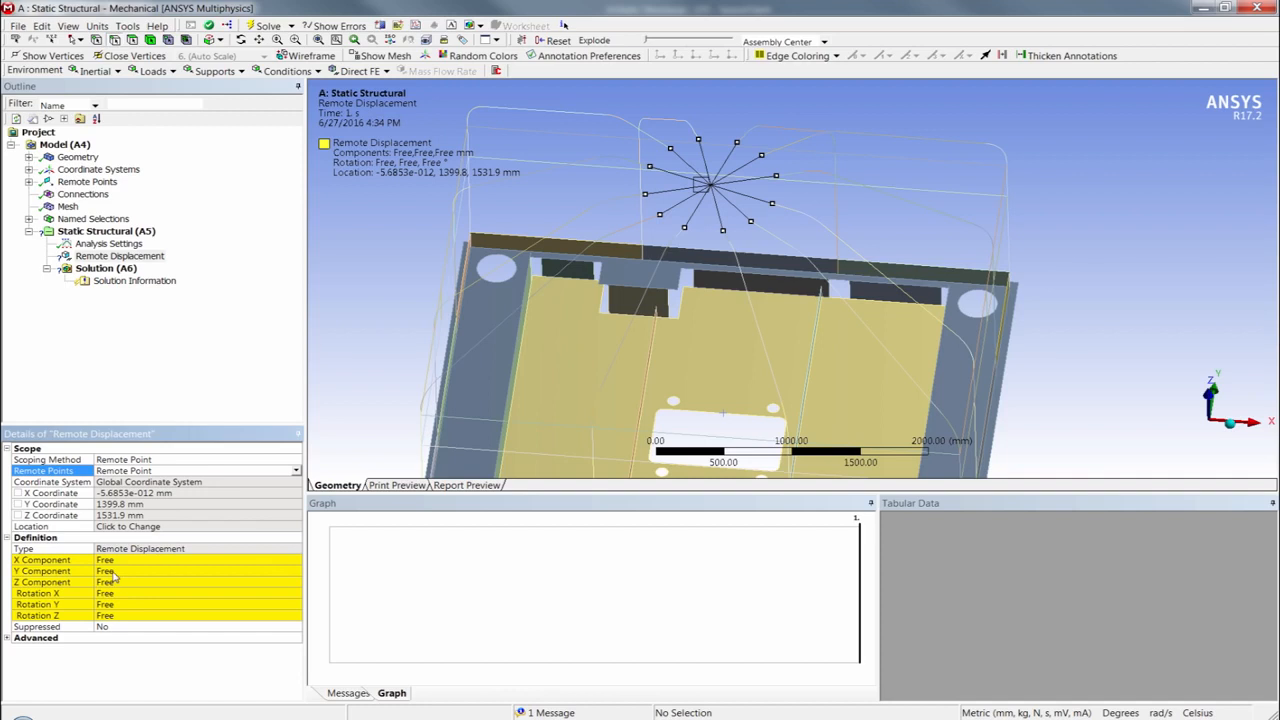
- Set the remote displacement's Z component to 10 mm and its X and Y components to 0 mm
{"action": "left_click", "coordinate": [111, 584]}
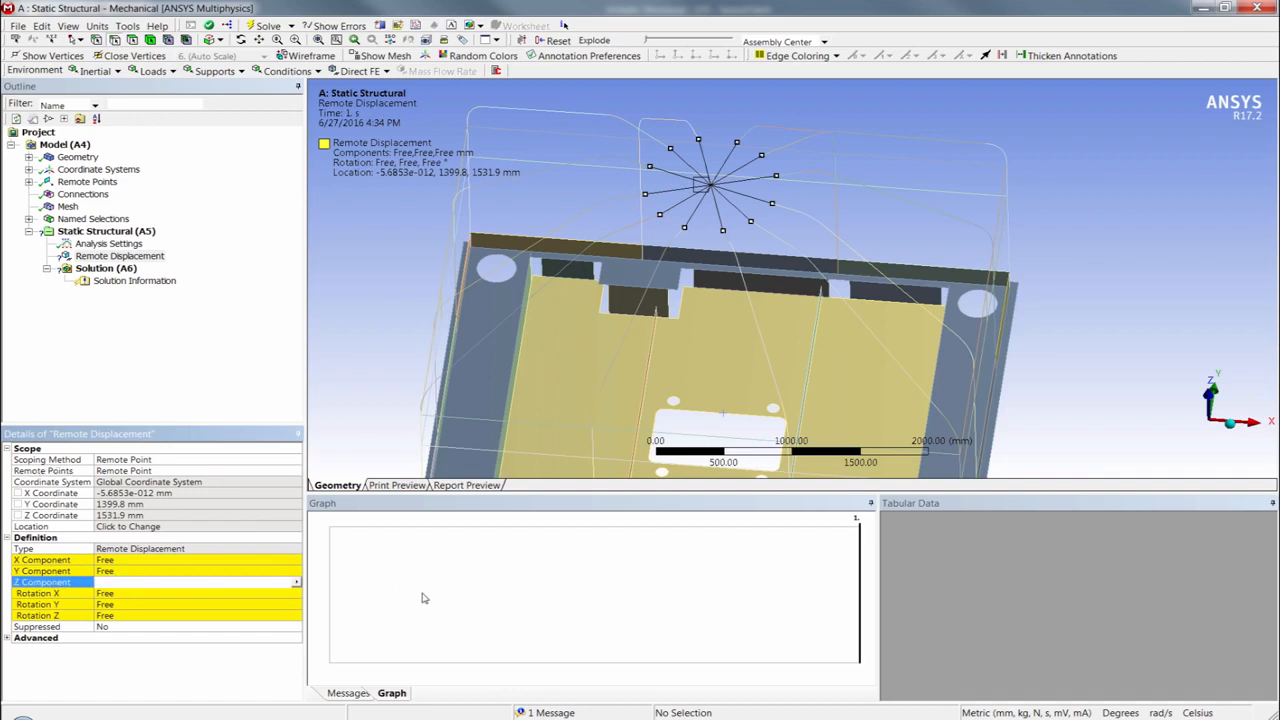
{"action": "type", "text": "10"}
{"action": "key", "text": "Return"}
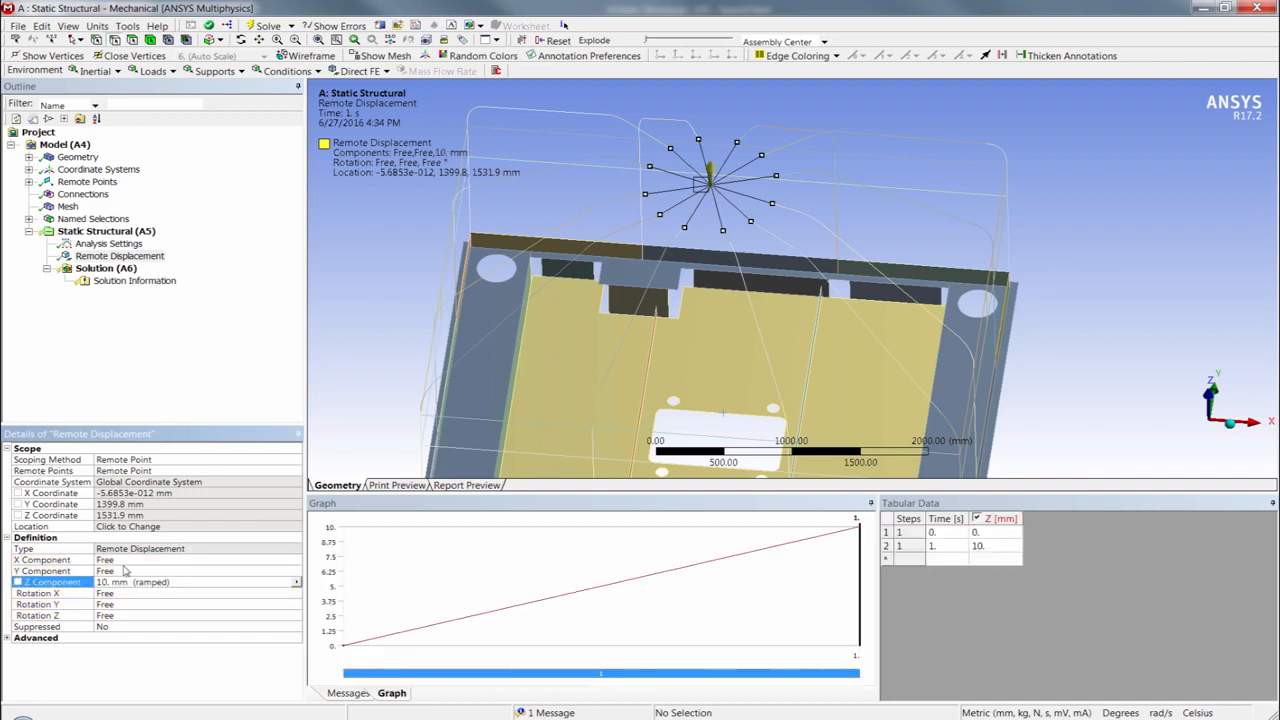
{"action": "left_click", "coordinate": [121, 563]}
{"action": "type", "text": "0"}
{"action": "left_click", "coordinate": [121, 571]}
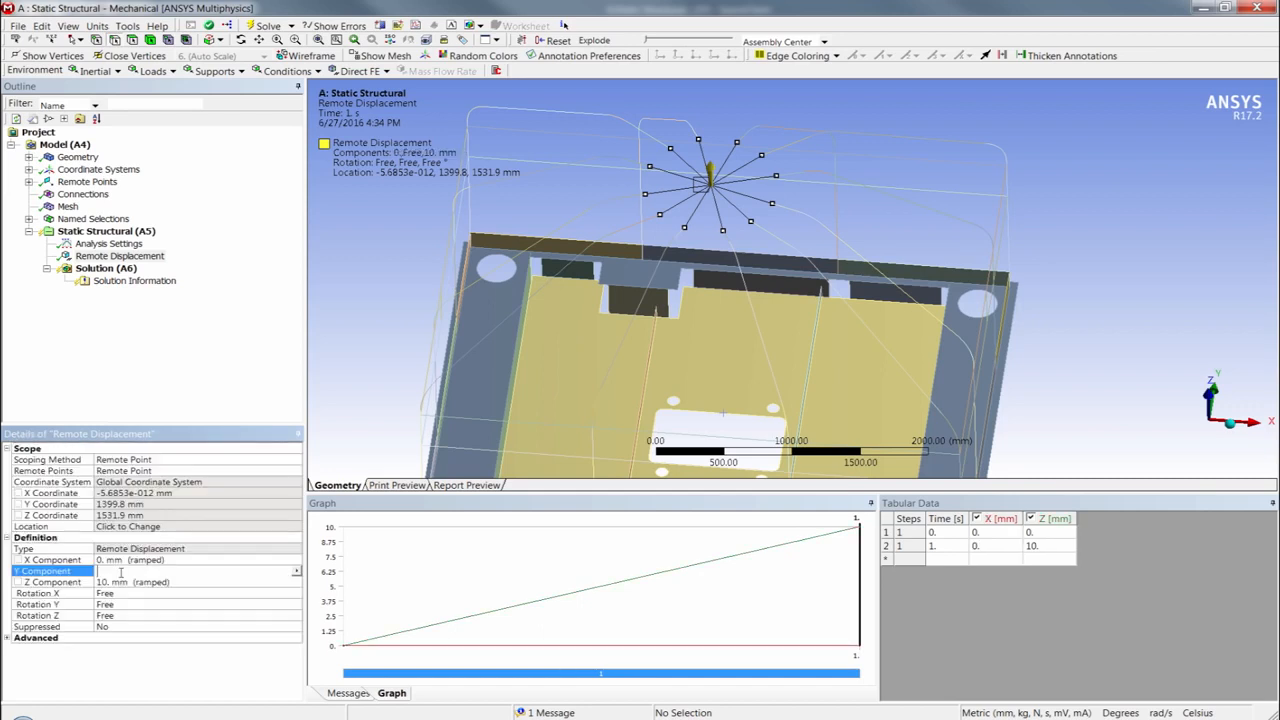
{"action": "type", "text": "0"}
- Set the remote displacement's X, Y and Z rotations to 0°
{"action": "left_click", "coordinate": [123, 594]}
{"action": "type", "text": "0"}
{"action": "left_click", "coordinate": [124, 605]}
{"action": "type", "text": "0"}
{"action": "left_click", "coordinate": [120, 616]}
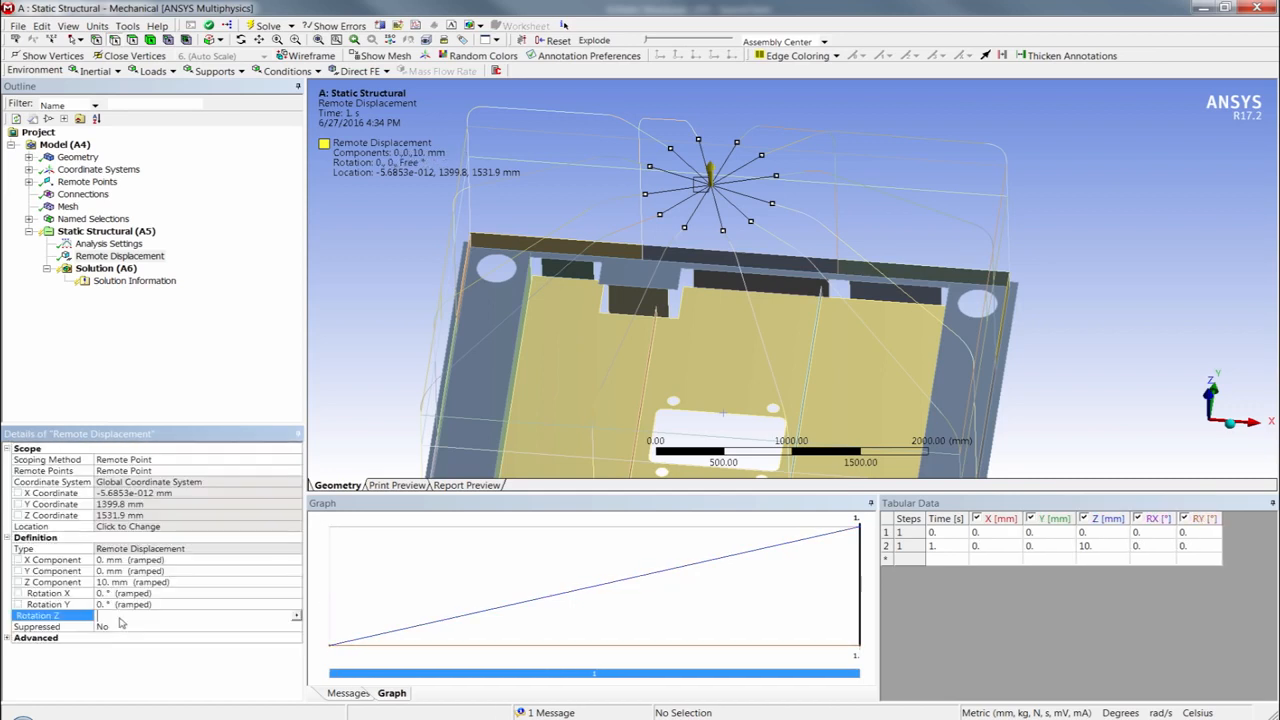
{"action": "left_click", "coordinate": [119, 256]}
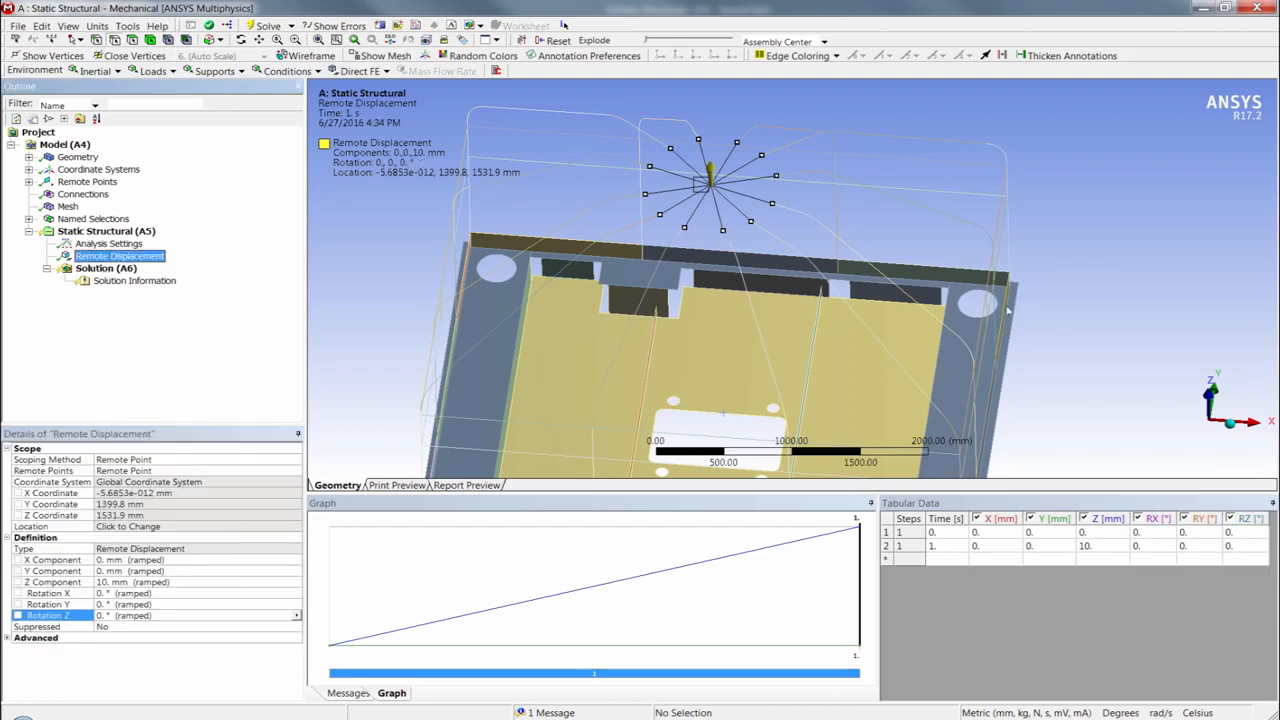
- Select all edges around the rectangular cutout in the base plate and insert a Displacement support on them
{"action": "left_click", "coordinate": [1233, 429]}
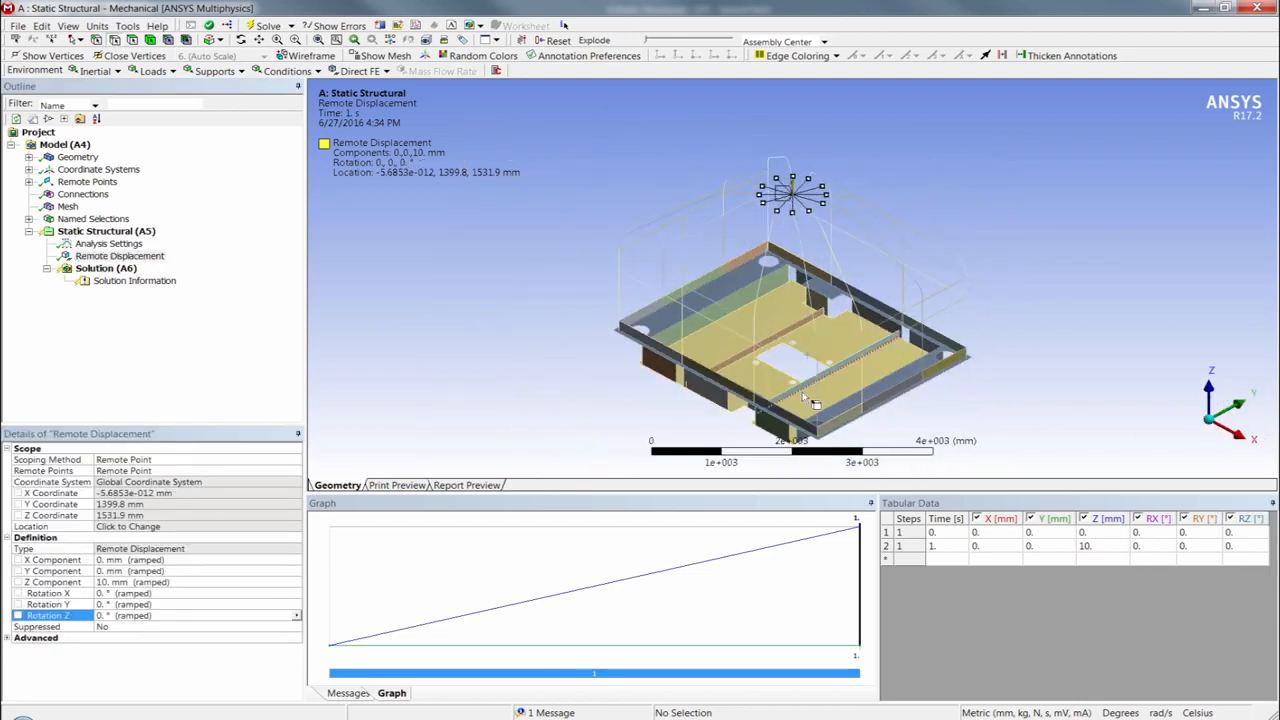
{"action": "middle_click_drag", "start_coordinate": [812, 400], "coordinate": [830, 319]}
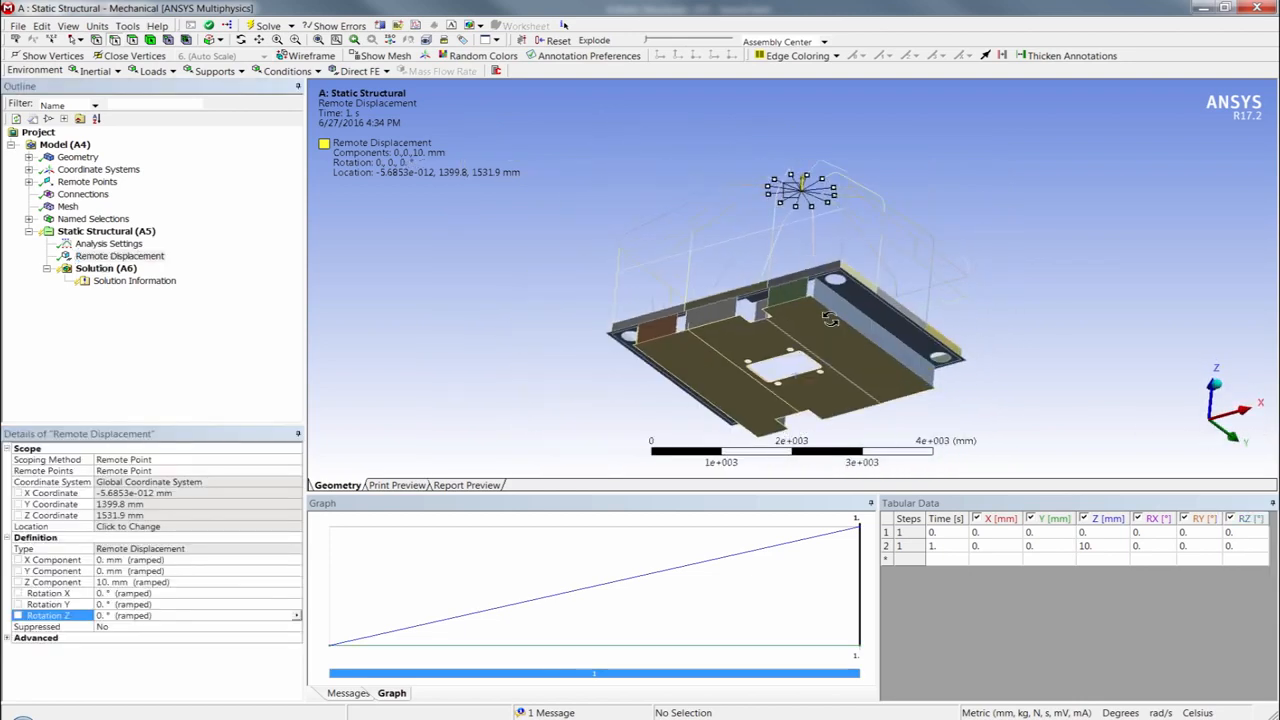
{"action": "left_click", "coordinate": [772, 357]}
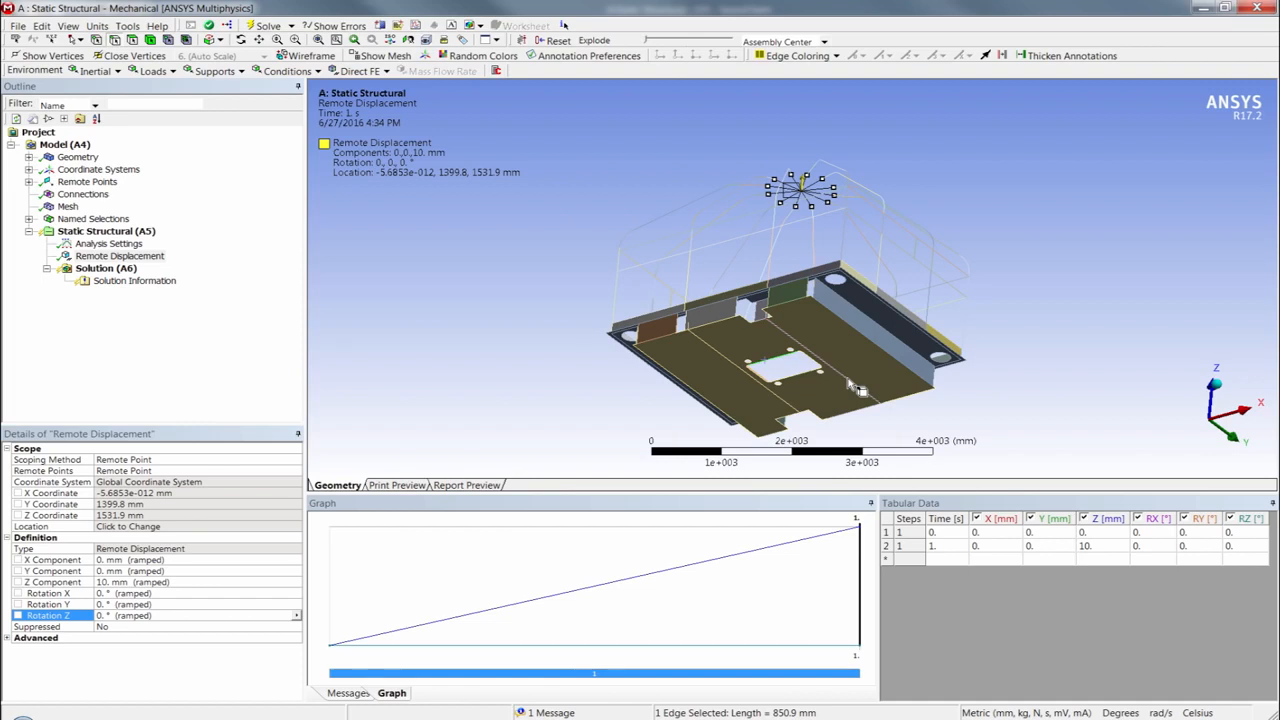
{"action": "key", "text": "shift+F2"}
{"action": "right_click", "coordinate": [105, 231]}
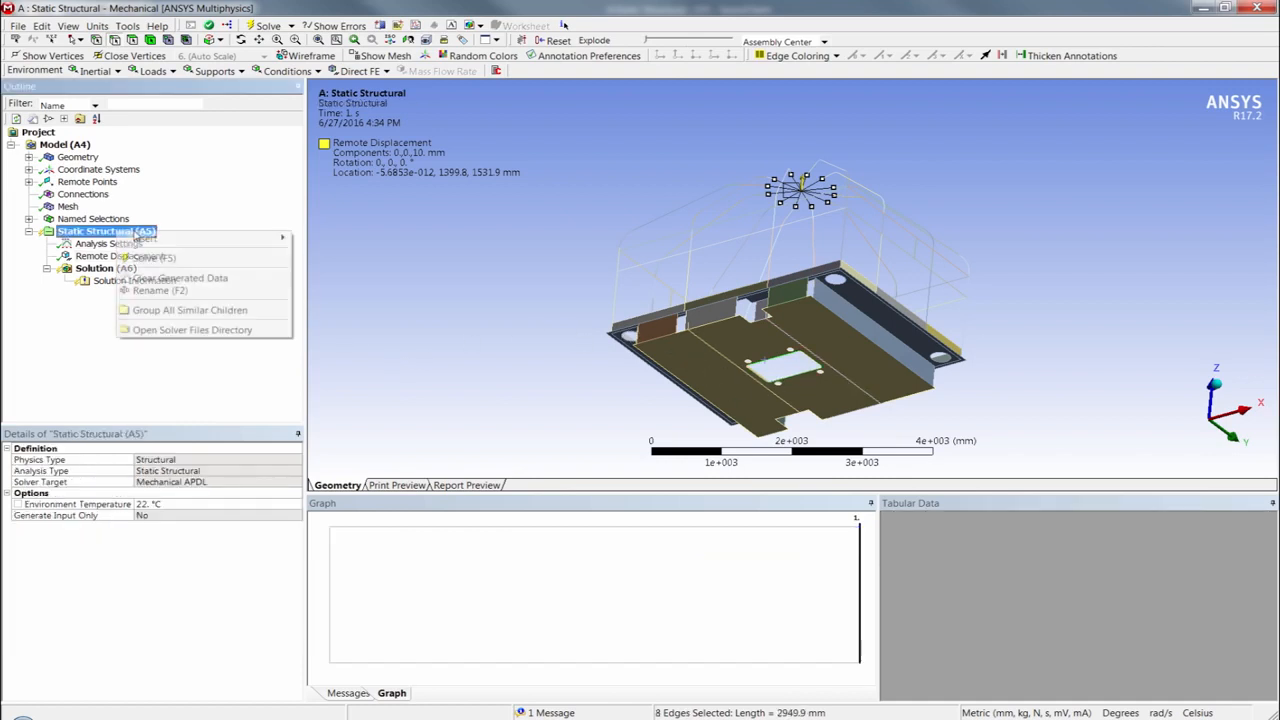
{"action": "mouse_move", "coordinate": [220, 238]}
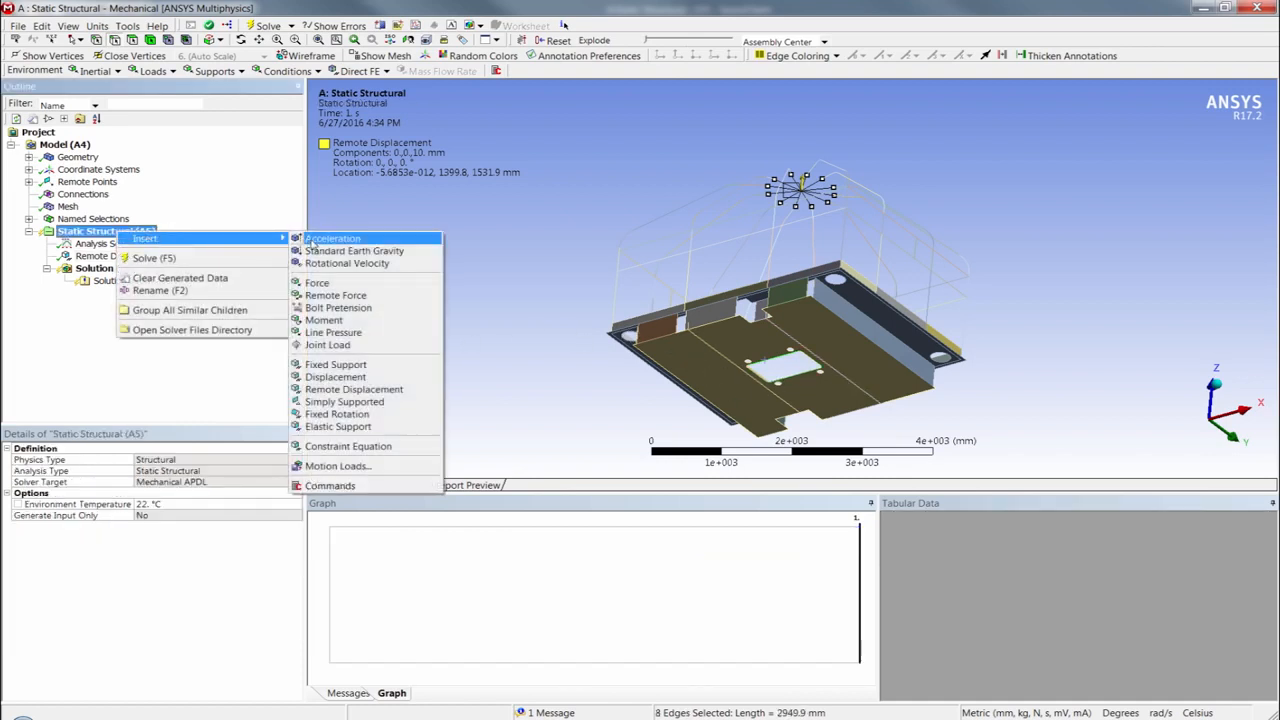
{"action": "left_click", "coordinate": [335, 377]}
- Set the cutout displacement's Z component to -10 mm and its X and Y components to 0 mm
{"action": "left_click", "coordinate": [122, 551]}
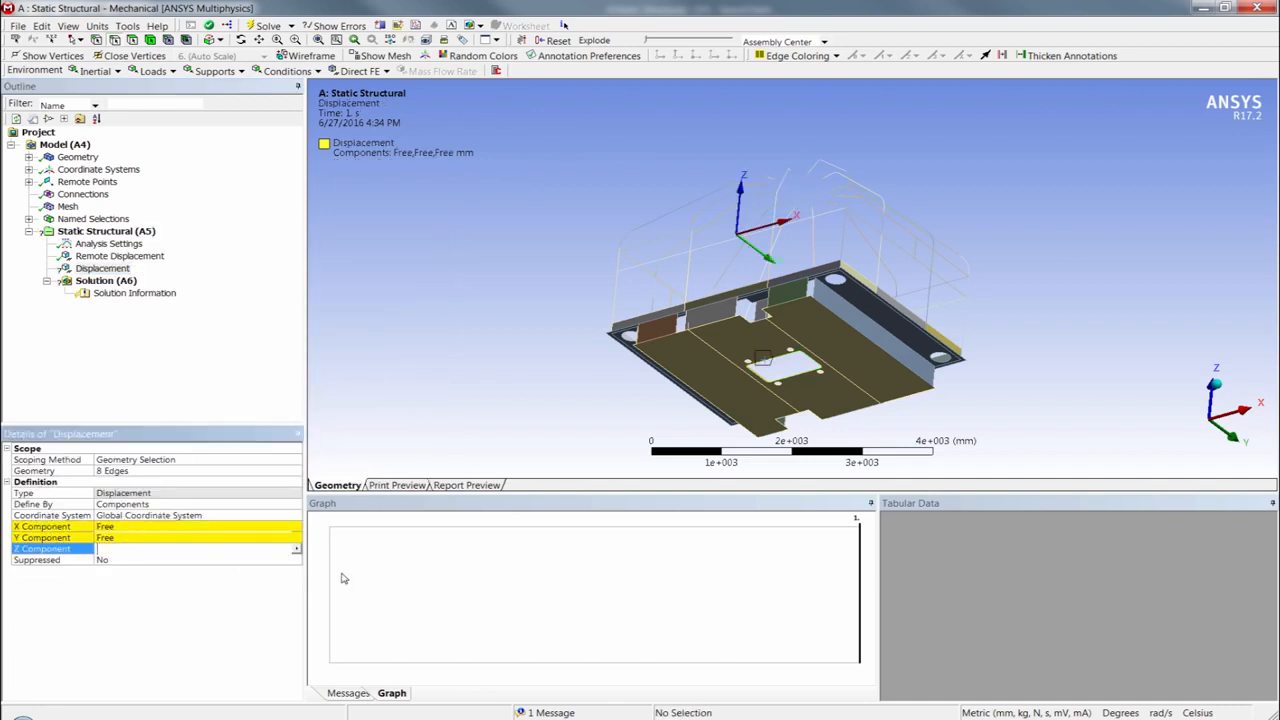
{"action": "type", "text": "-10"}
{"action": "key", "text": "Return"}
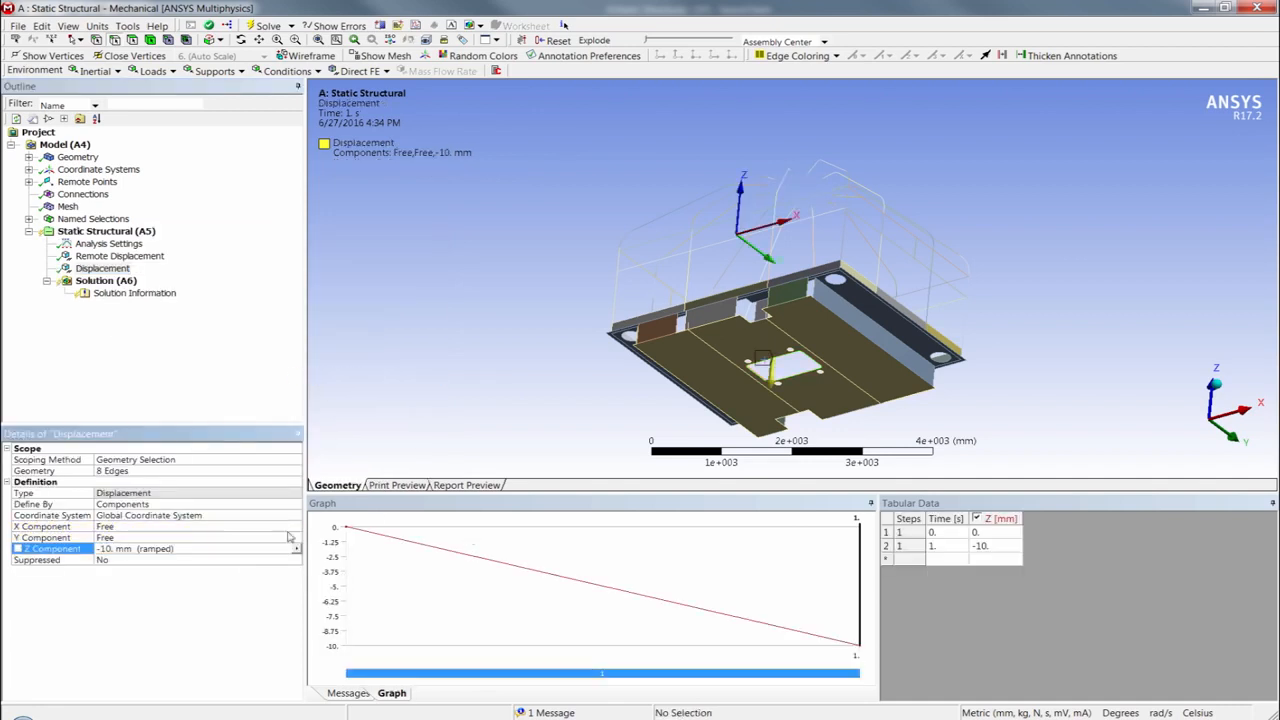
{"action": "left_click", "coordinate": [155, 537]}
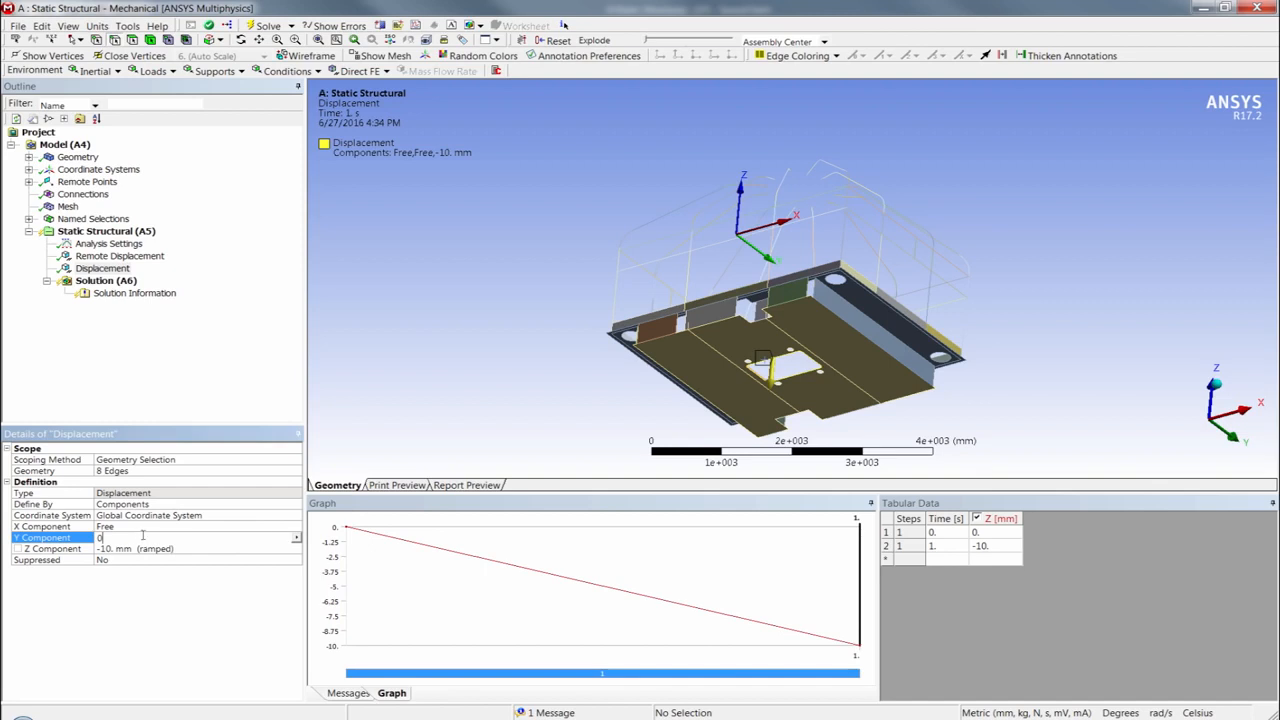
{"action": "left_click", "coordinate": [140, 527]}
{"action": "type", "text": "0"}
{"action": "key", "text": "Return"}
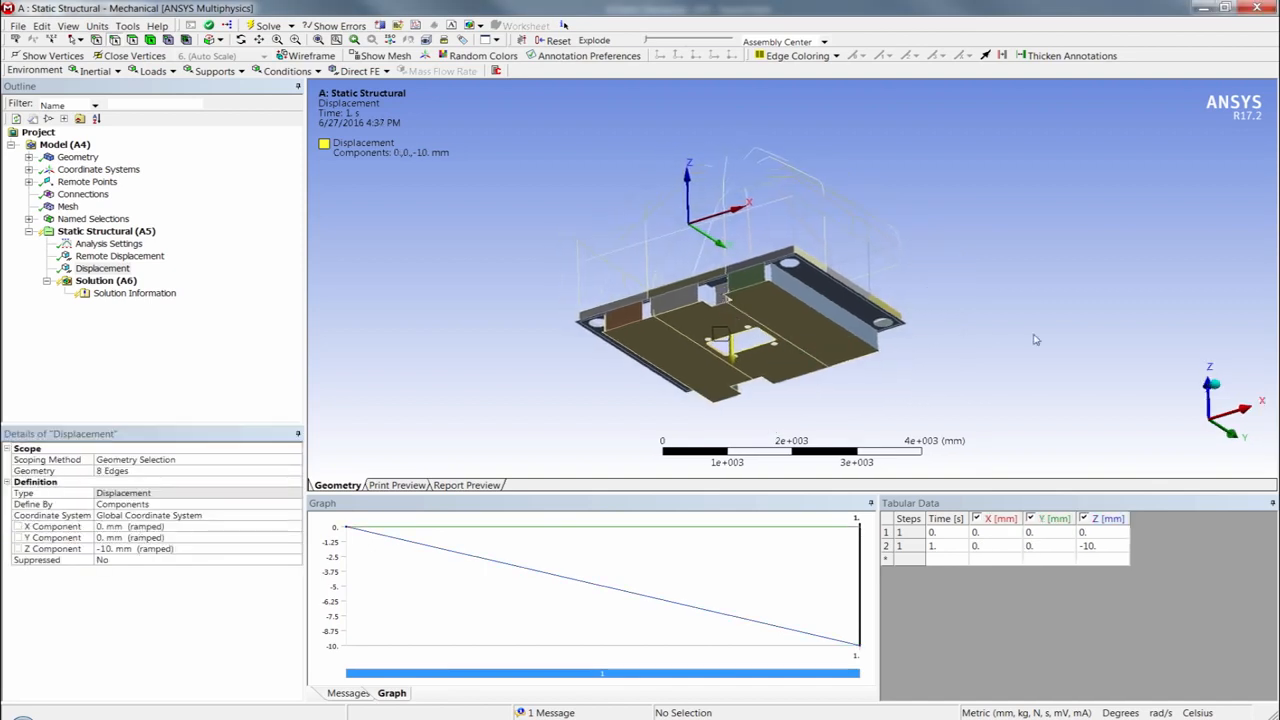
- Solve the static structural analysis and set Beam Section Results to Yes for the solution
{"action": "left_click", "coordinate": [1211, 383]}
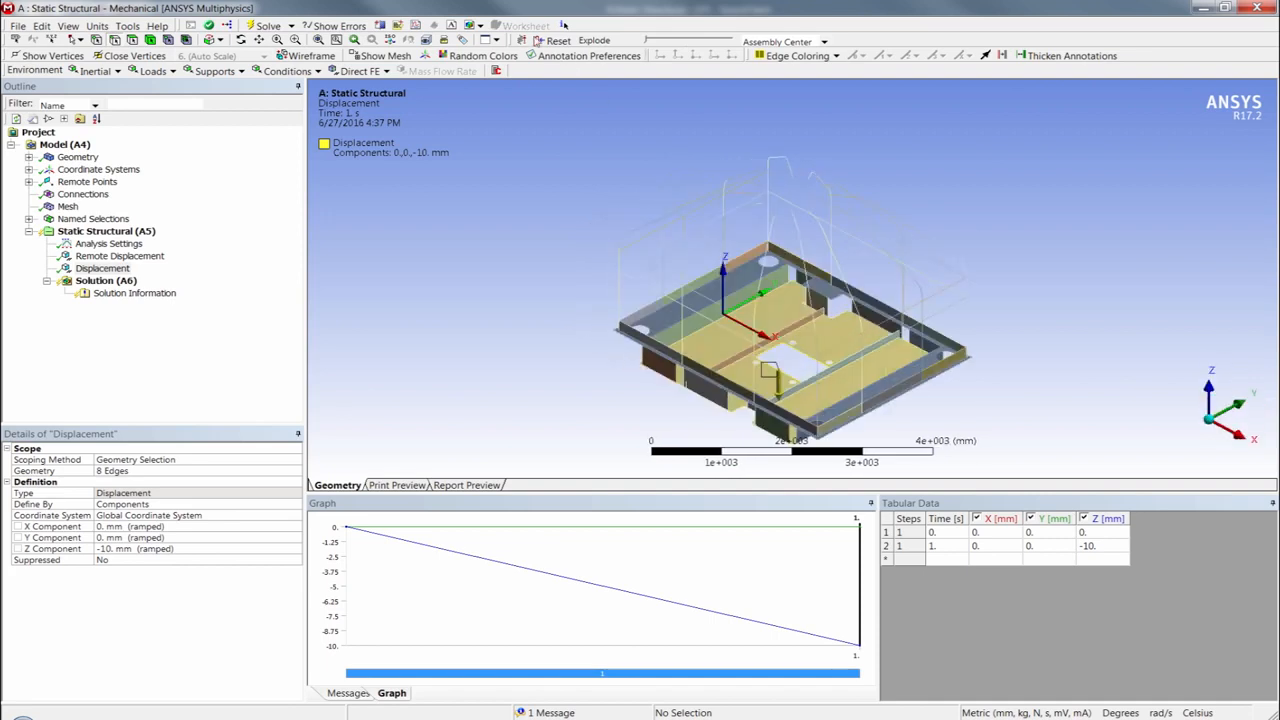
{"action": "left_click", "coordinate": [270, 27]}
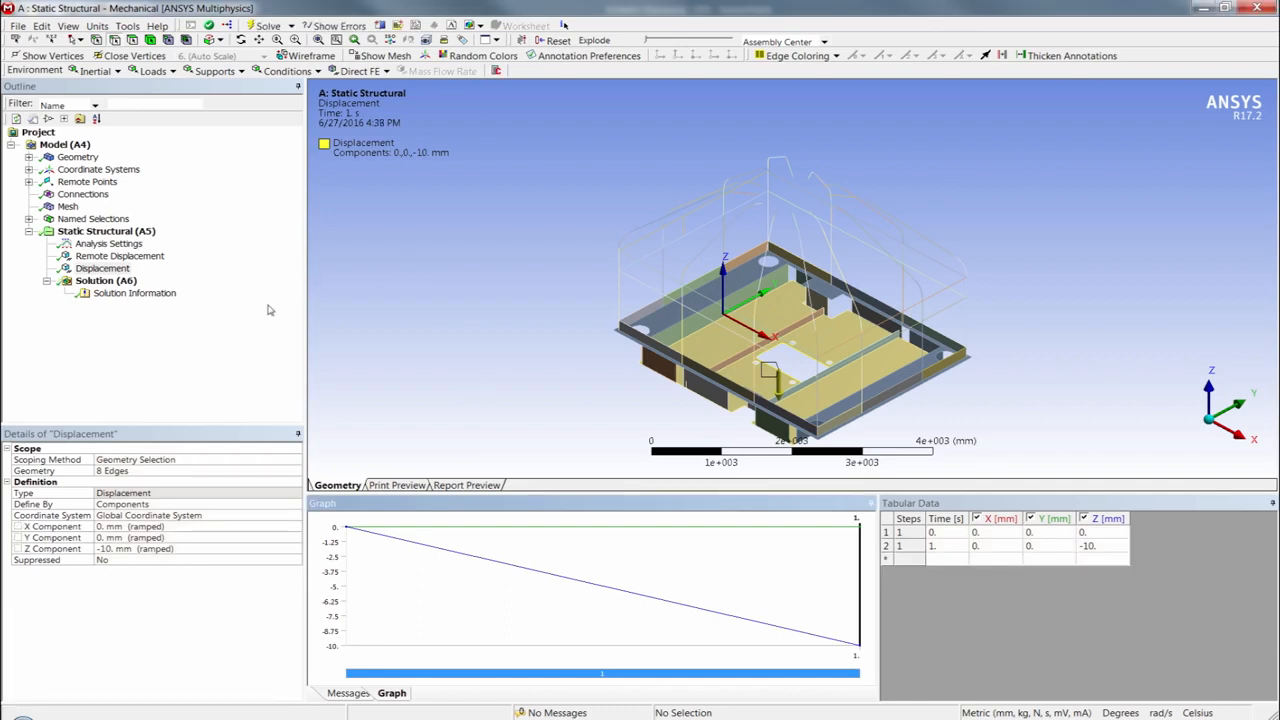
{"action": "left_click", "coordinate": [110, 281]}
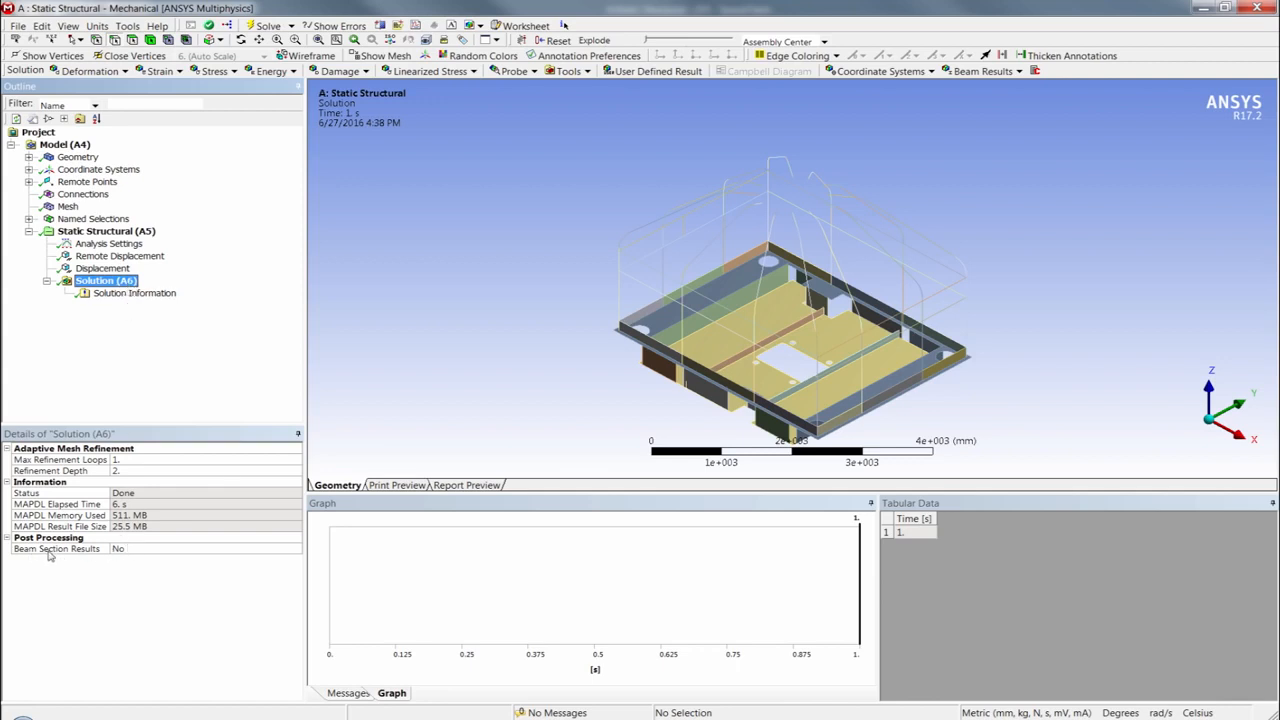
{"action": "double_click", "coordinate": [126, 550]}
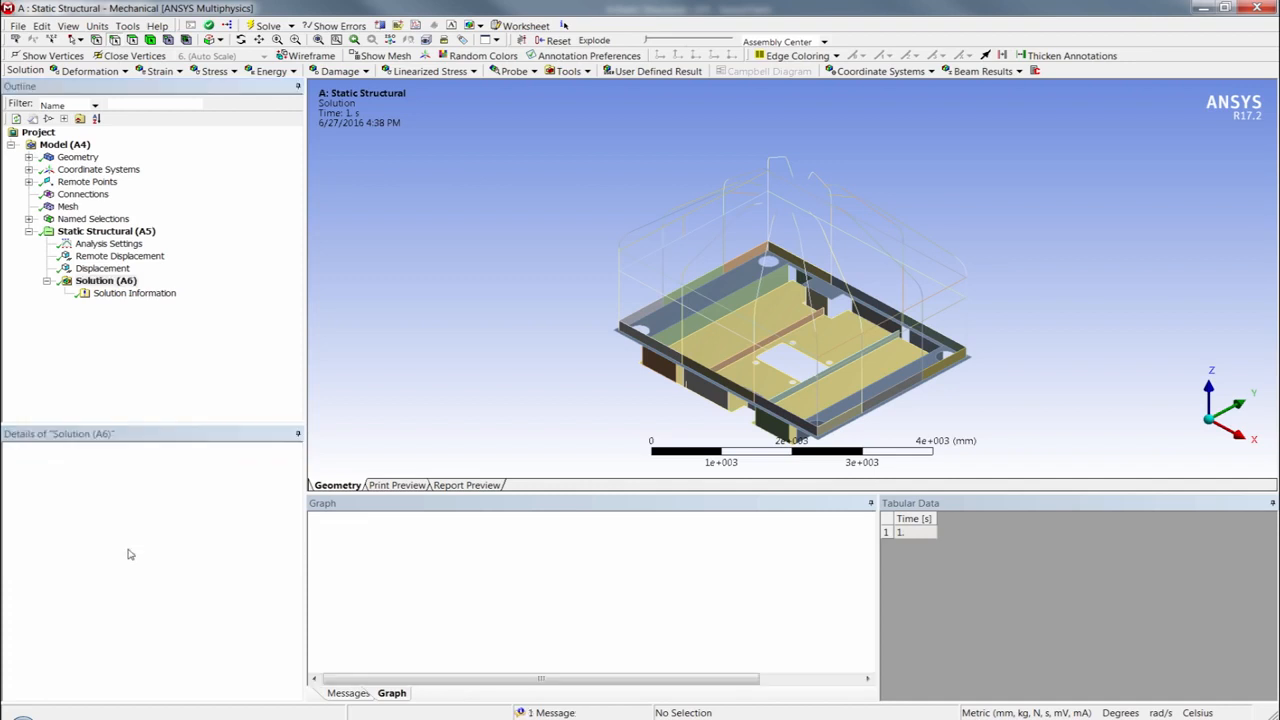
- Add and evaluate Total Deformation and Equivalent (von-Mises) Stress results for all bodies, and display the total deformation
{"action": "left_click", "coordinate": [104, 283]}
{"action": "left_click", "coordinate": [84, 72]}
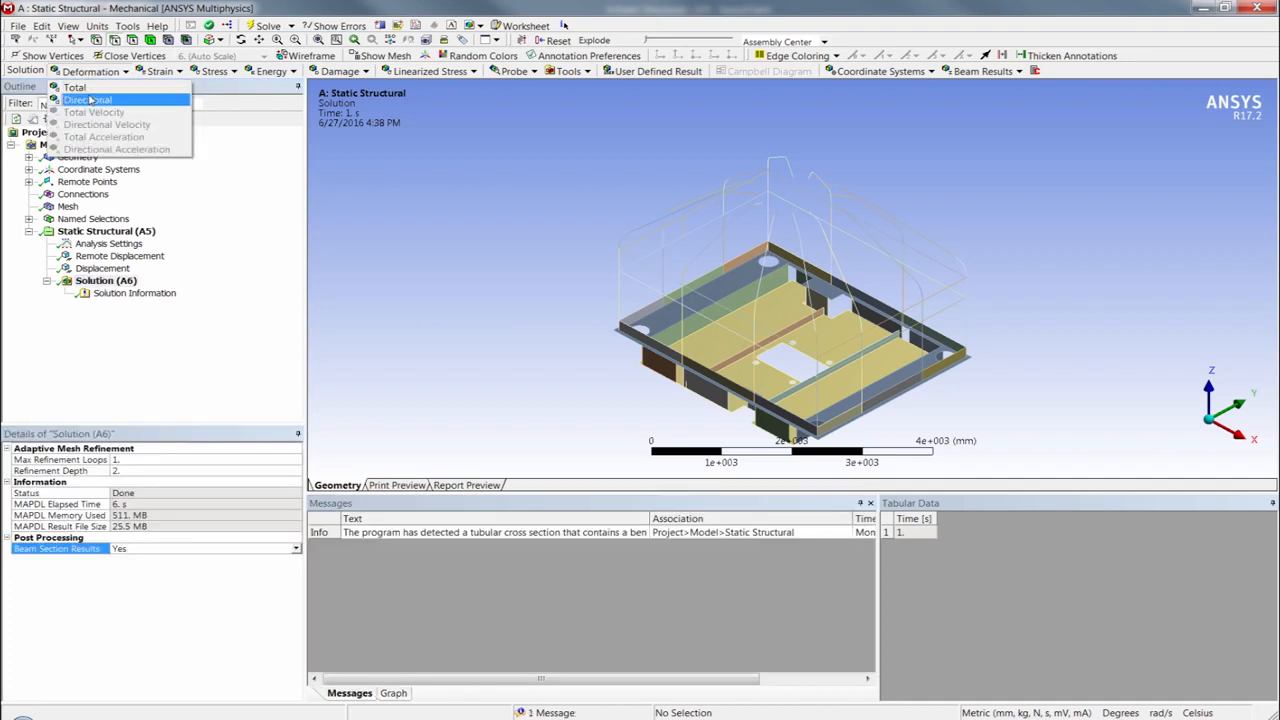
{"action": "left_click", "coordinate": [80, 87]}
{"action": "left_click", "coordinate": [212, 72]}
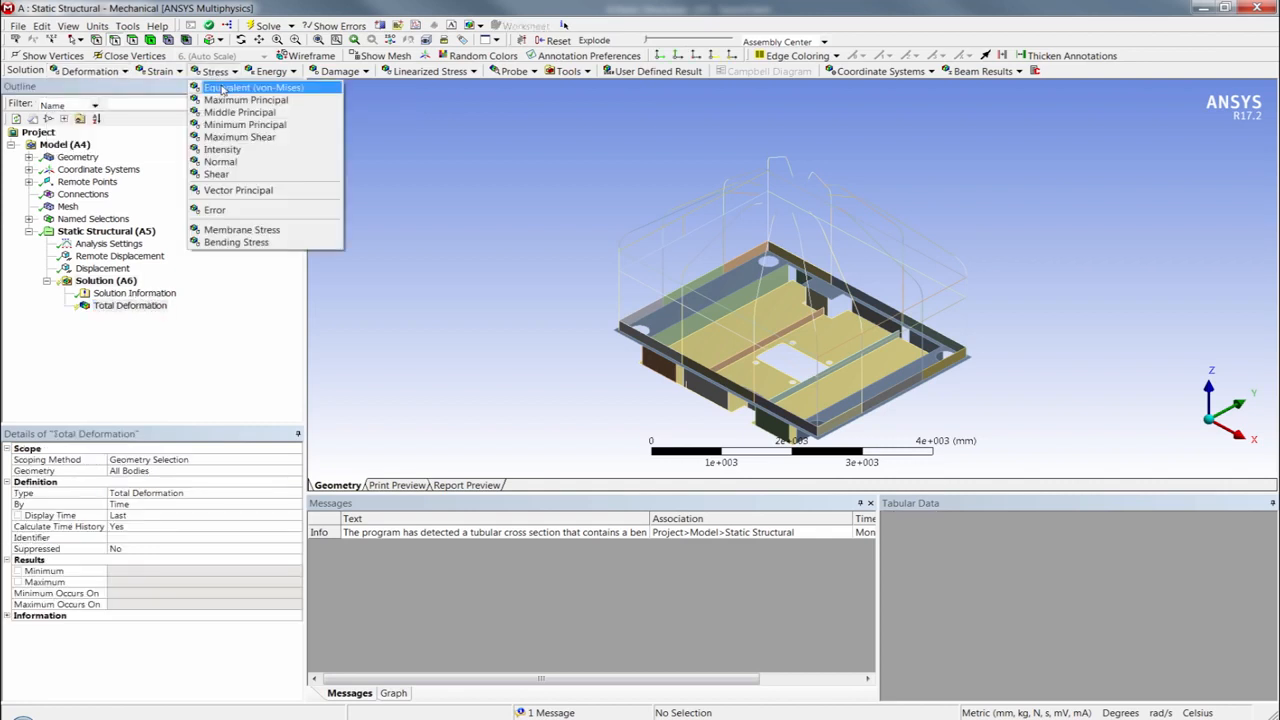
{"action": "left_click", "coordinate": [240, 86]}
{"action": "right_click", "coordinate": [124, 320]}
{"action": "left_click", "coordinate": [168, 343]}
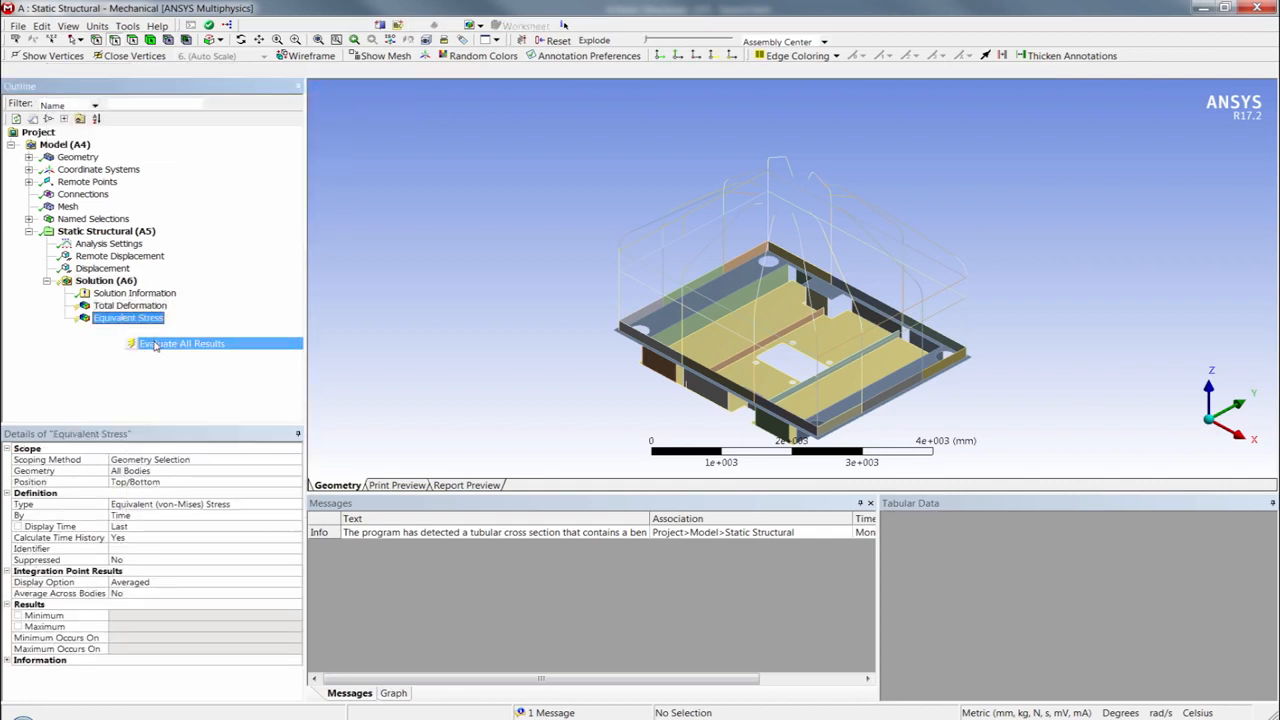
{"action": "left_click", "coordinate": [130, 305]}
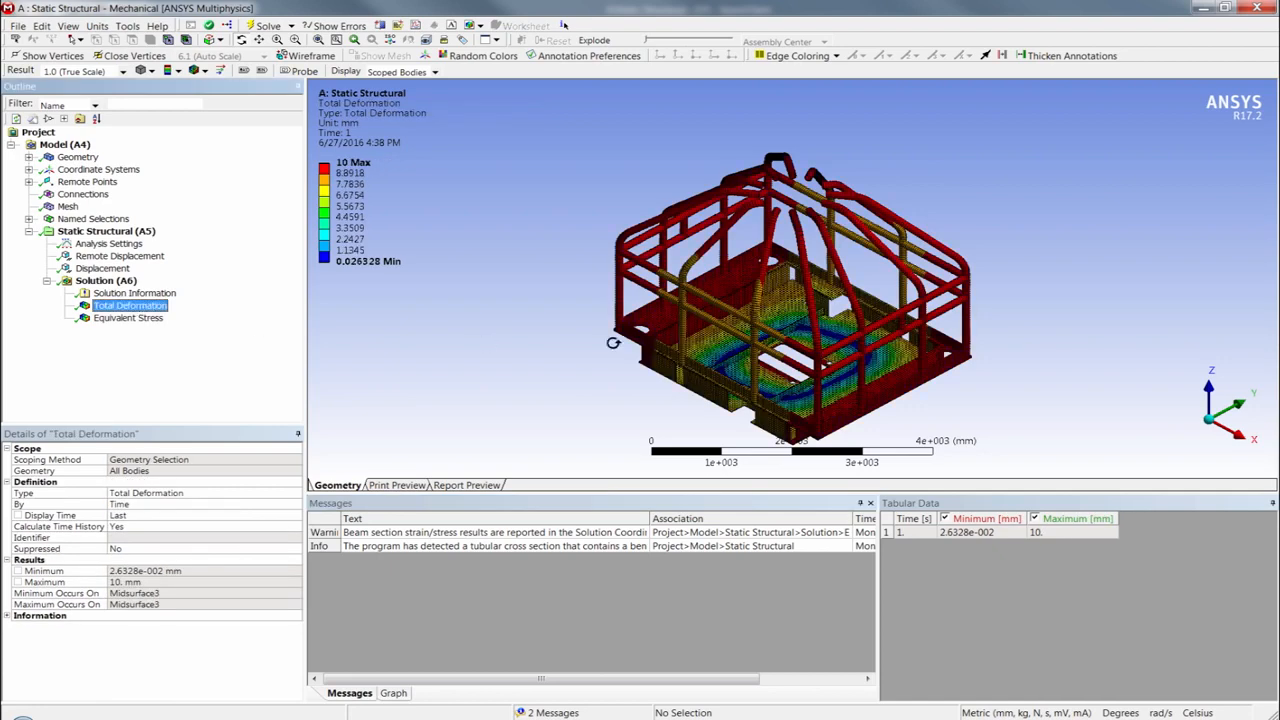
- Set the total deformation plot's result scale to 30 (Auto Scale) and view the exaggerated deformation of the frame and base plate
{"action": "middle_click_drag", "start_coordinate": [700, 380], "coordinate": [711, 335]}
{"action": "left_click", "coordinate": [122, 72]}
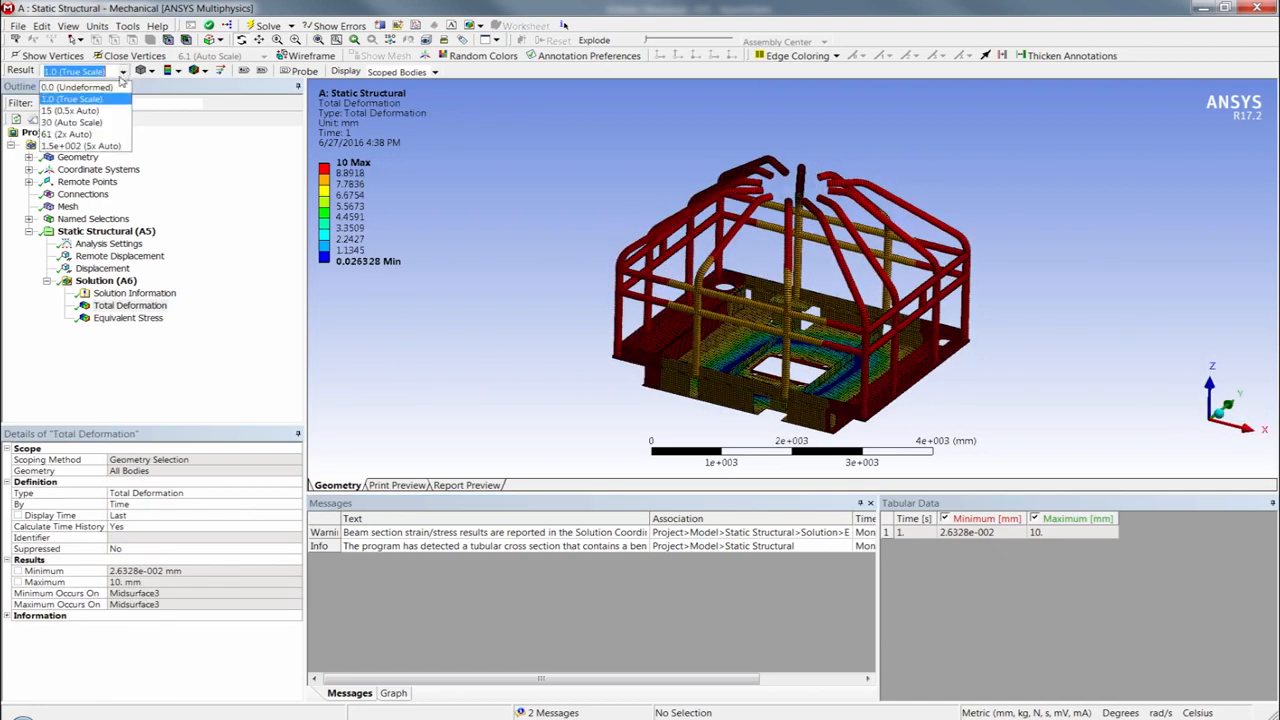
{"action": "left_click", "coordinate": [109, 127]}
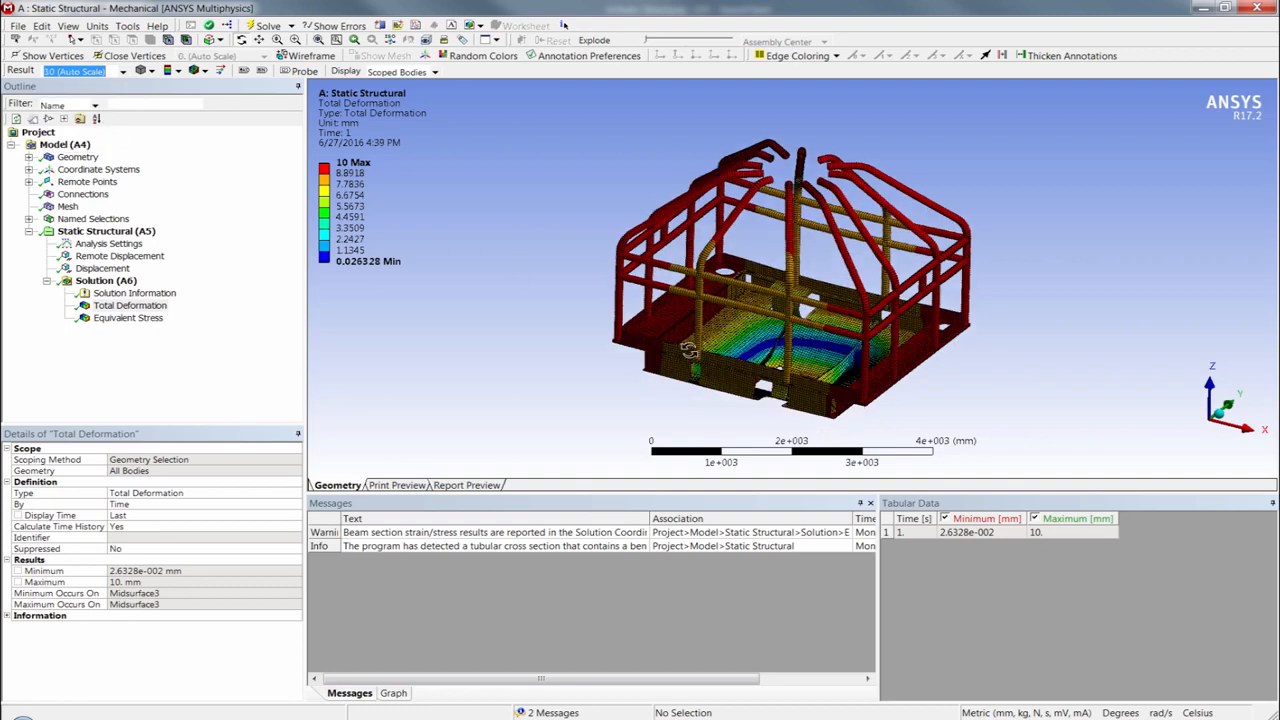
{"action": "middle_click_drag", "start_coordinate": [691, 350], "coordinate": [718, 373]}
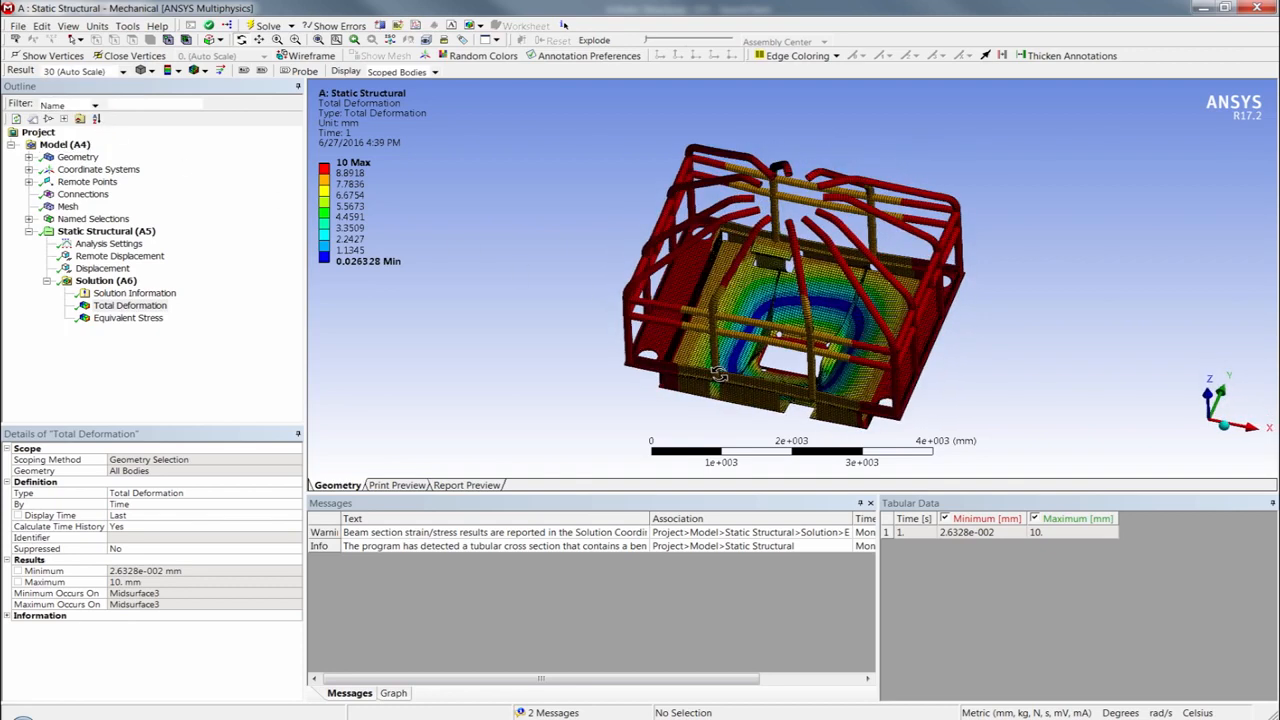
- Display the Equivalent Stress result and lower the threshold of the highest legend color band to about 42 MPa
{"action": "left_click", "coordinate": [128, 318]}
{"action": "middle_click_drag", "start_coordinate": [667, 385], "coordinate": [845, 388]}
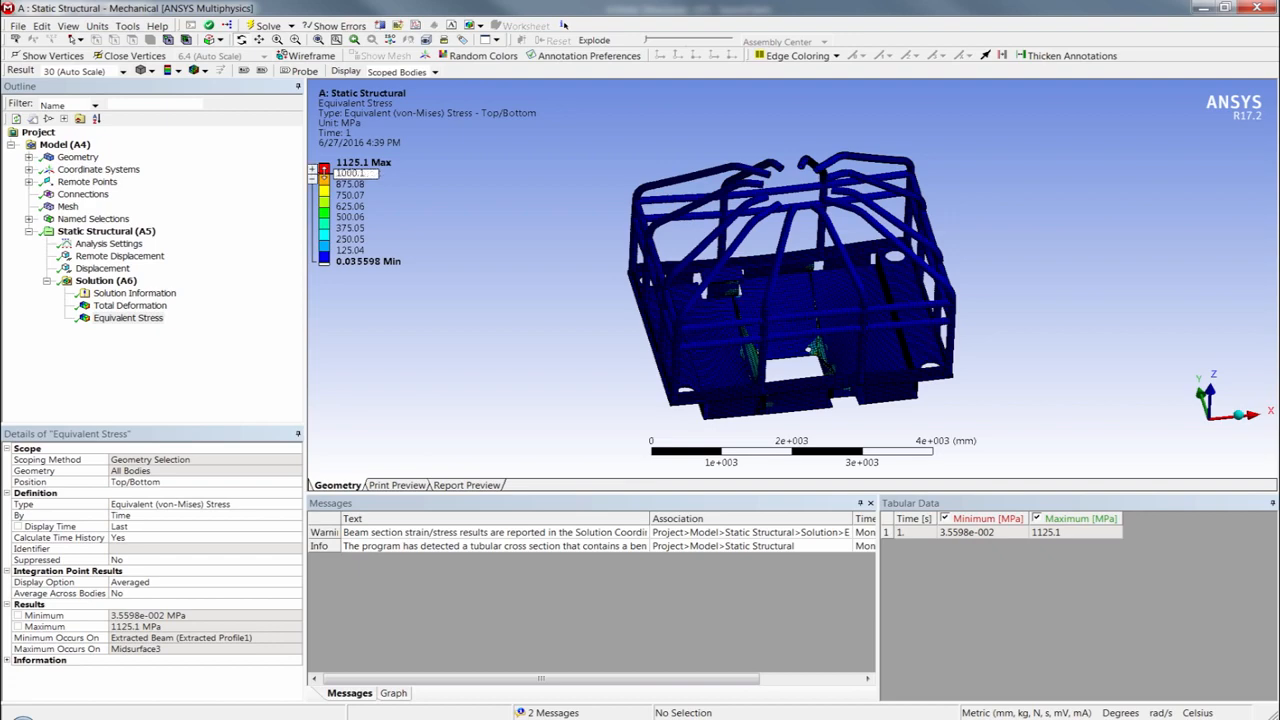
{"action": "left_click_drag", "start_coordinate": [324, 174], "coordinate": [341, 257]}
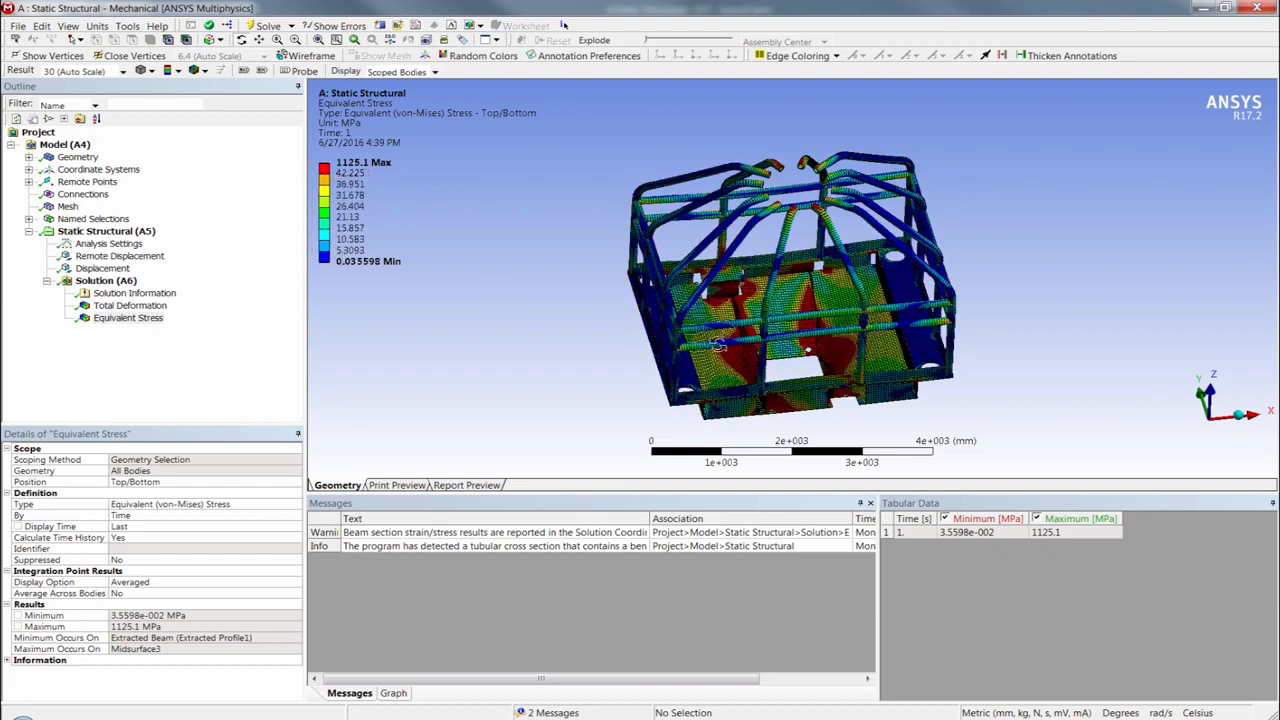
- Examine the von-Mises stress distribution on the frame tubes, their joints and the base plate around the cutout from several angles
{"action": "middle_click_drag", "start_coordinate": [714, 372], "coordinate": [717, 332]}
{"action": "scroll", "coordinate": [716, 332], "scroll_direction": "up", "scroll_amount": 10}
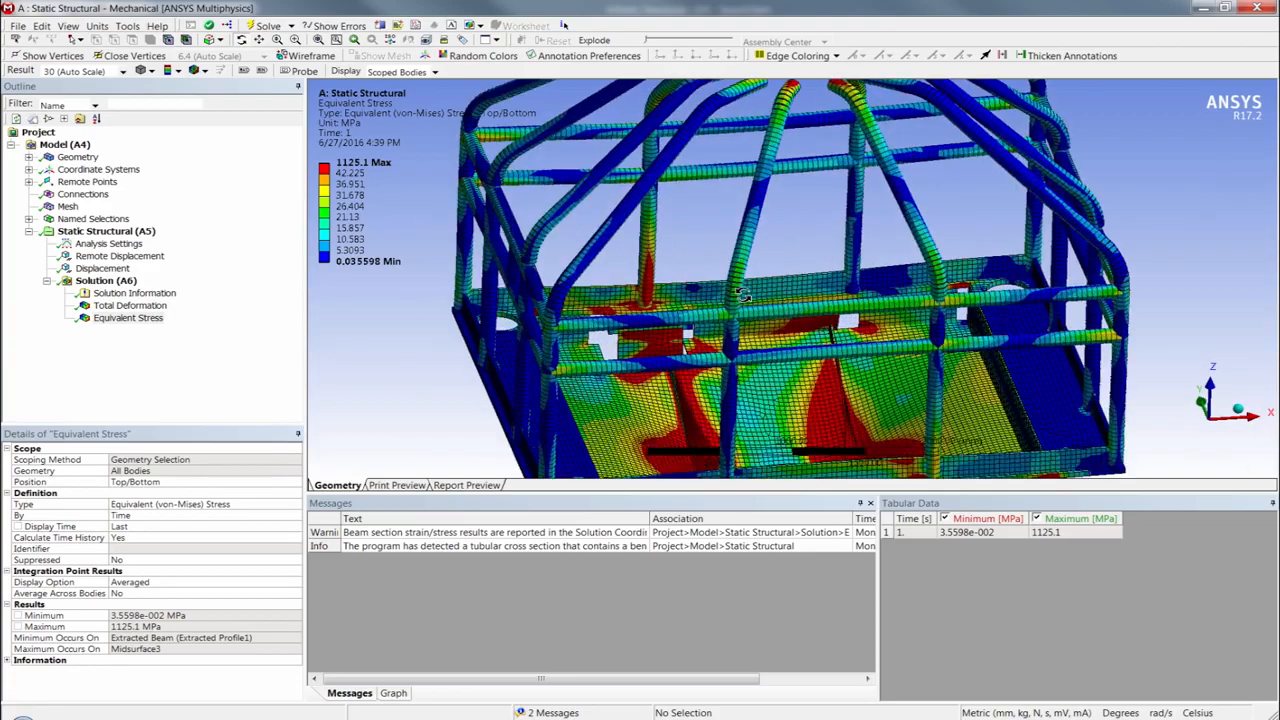
{"action": "middle_click_drag", "start_coordinate": [604, 275], "coordinate": [438, 331]}
{"action": "middle_click_drag", "start_coordinate": [537, 353], "coordinate": [506, 363]}
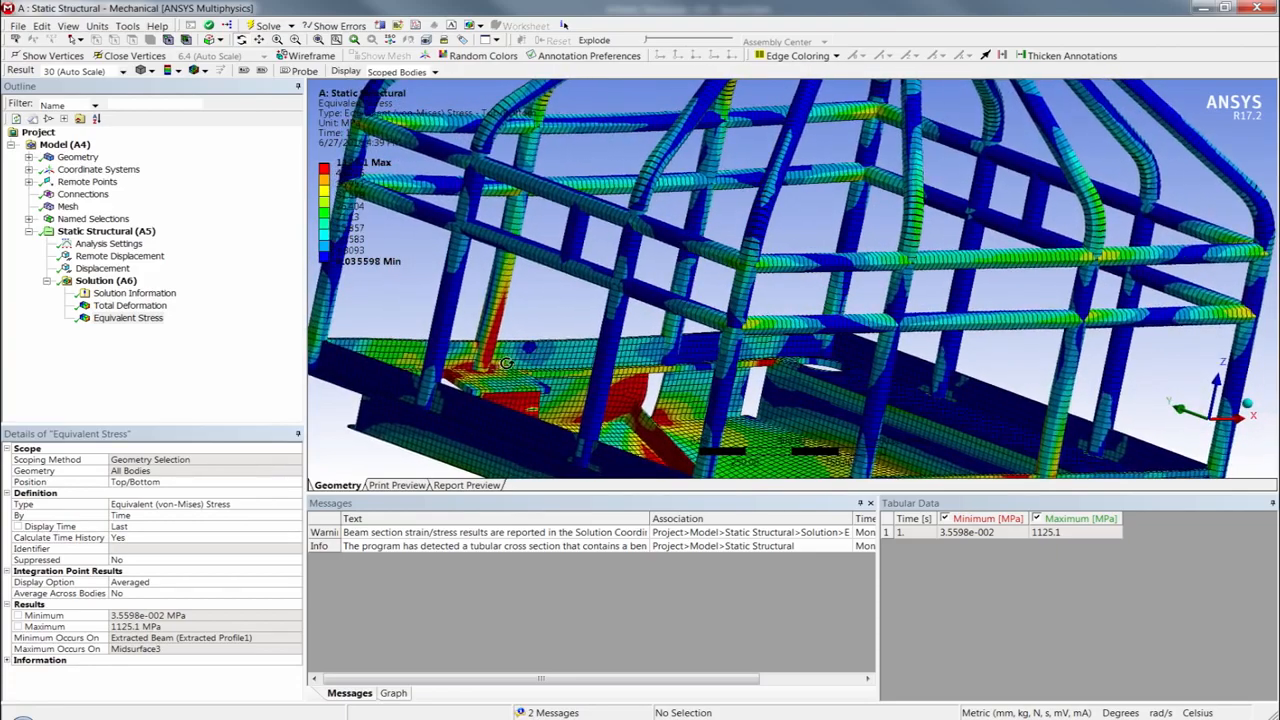
{"action": "middle_click_drag", "start_coordinate": [812, 338], "coordinate": [808, 291]}
{"action": "scroll", "coordinate": [775, 288], "scroll_direction": "down", "scroll_amount": 2}
{"action": "middle_click_drag", "start_coordinate": [838, 348], "coordinate": [832, 350]}
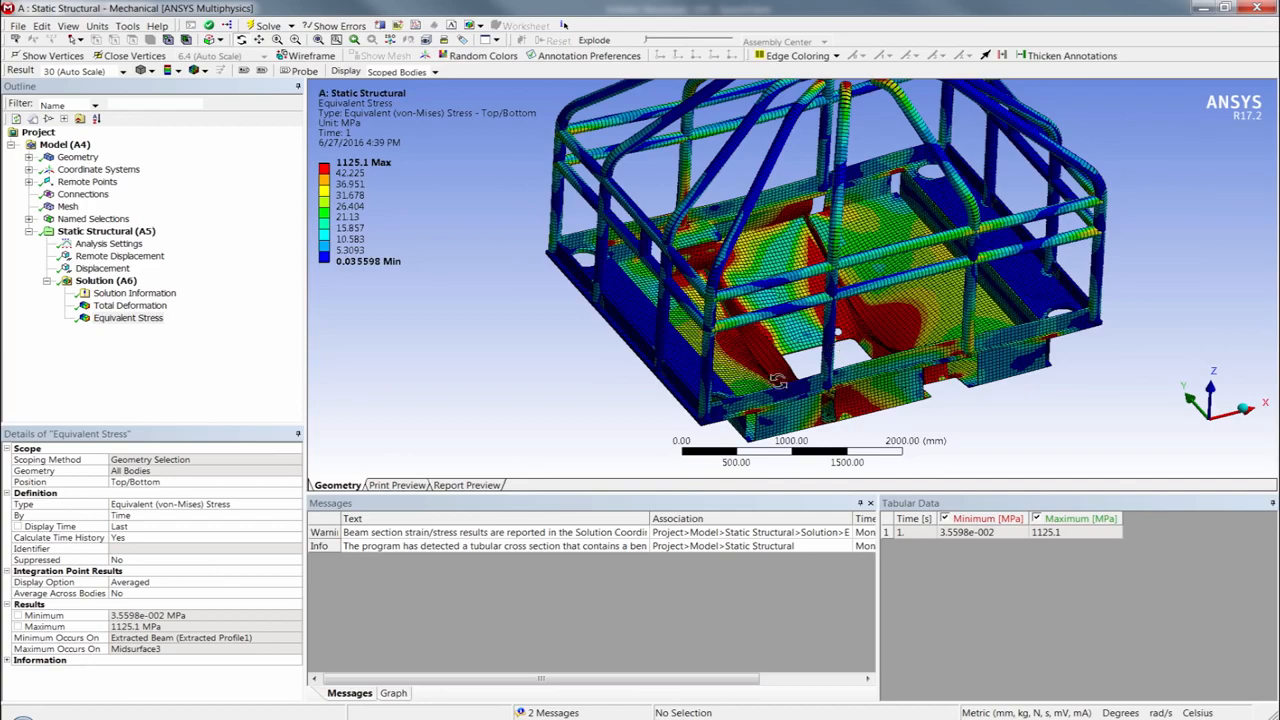